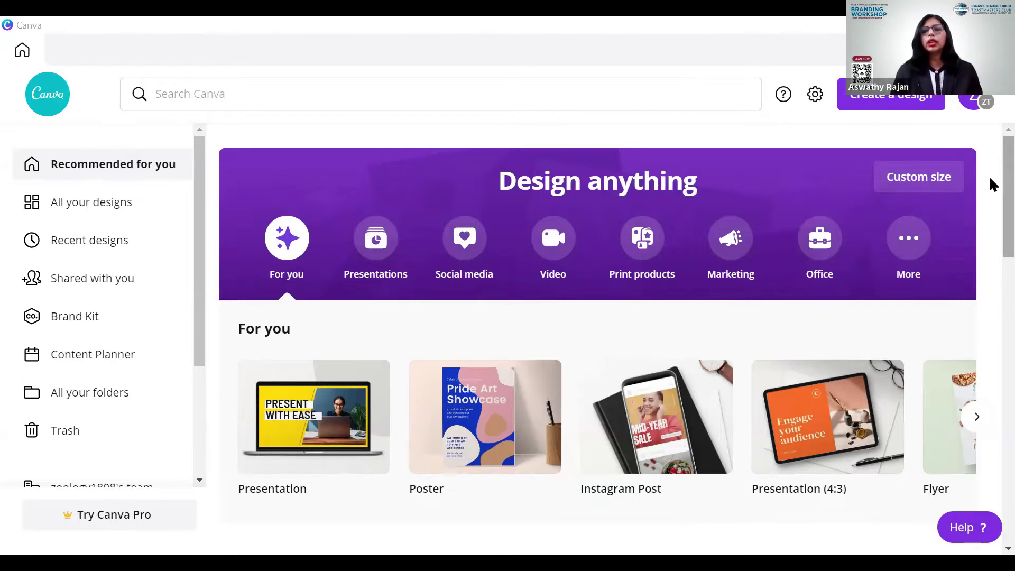
Step: Look through the recommended design types on the home page, from presentations and posters to logos, videos and stories
scroll(991, 211, "down", 5)
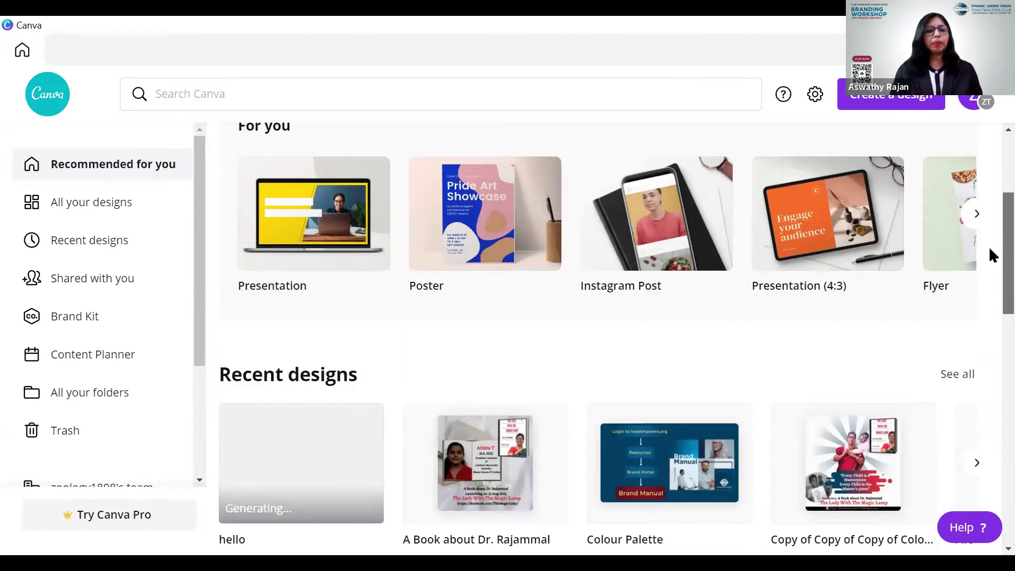
scroll(990, 228, "up", 4)
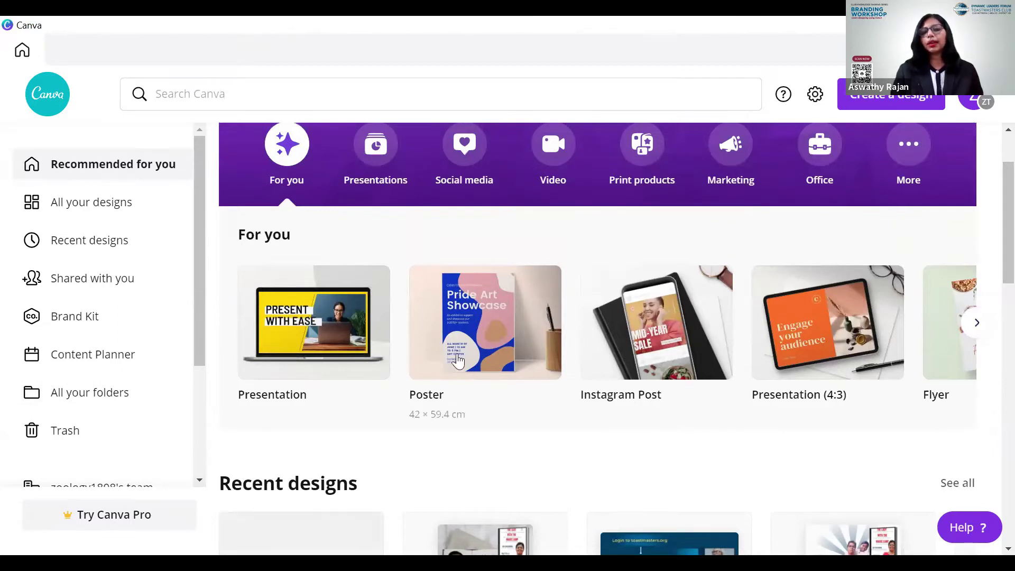
left_click(979, 327)
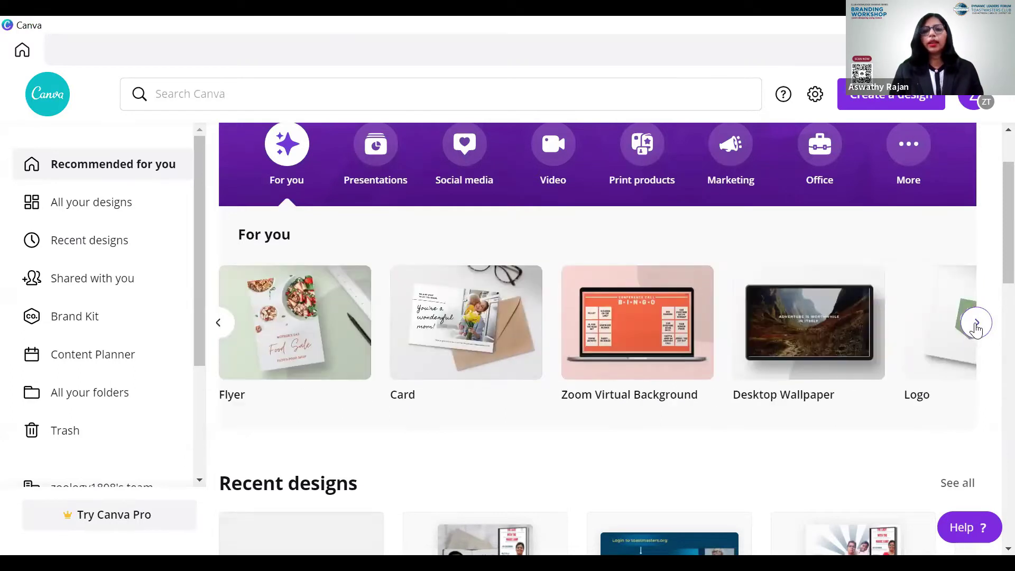
left_click(977, 324)
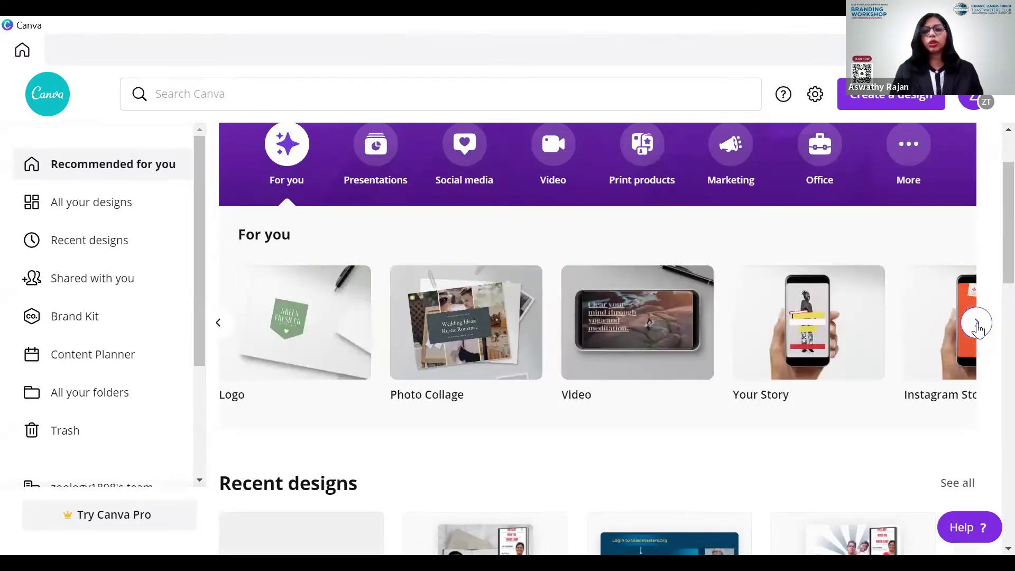
left_click(978, 324)
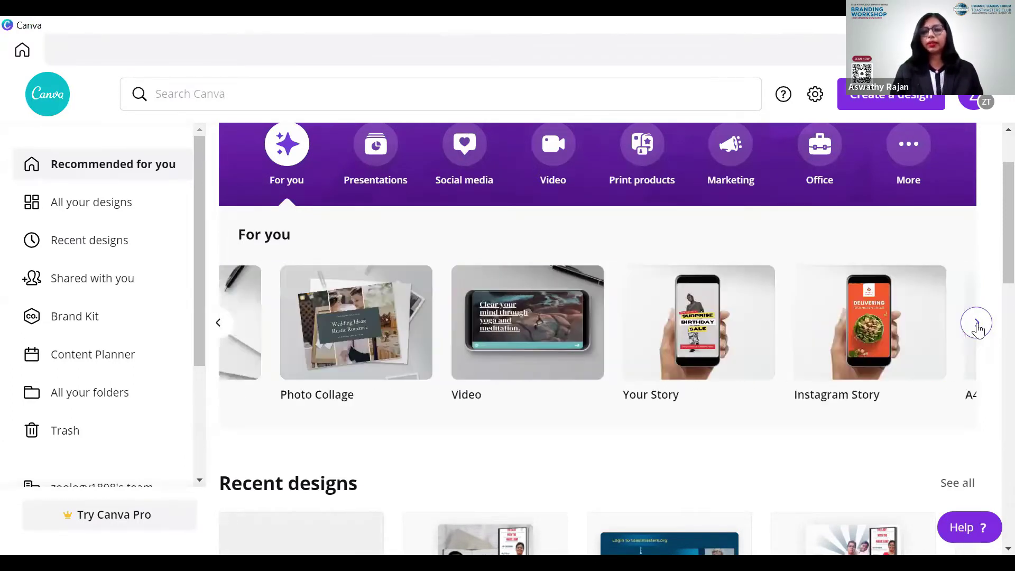
Step: Search for the Instagram Post design type and bring up its template page
left_click(279, 98)
type("in")
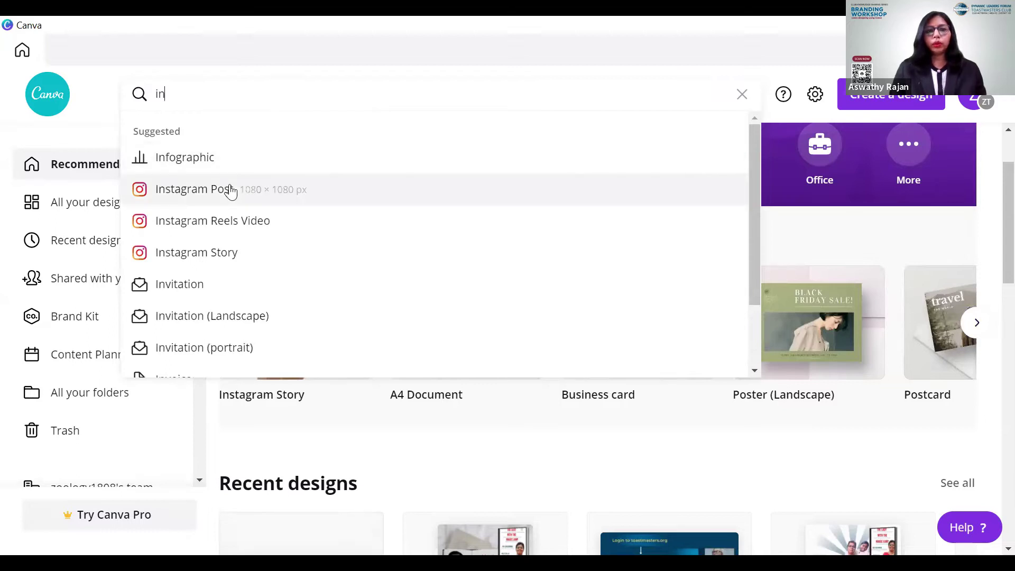
left_click(228, 189)
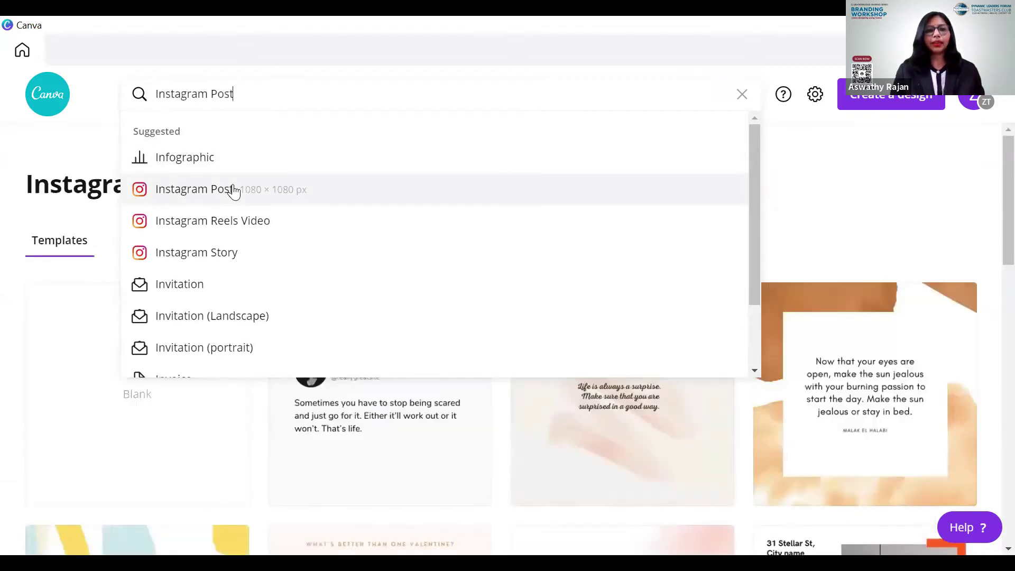
left_click(93, 157)
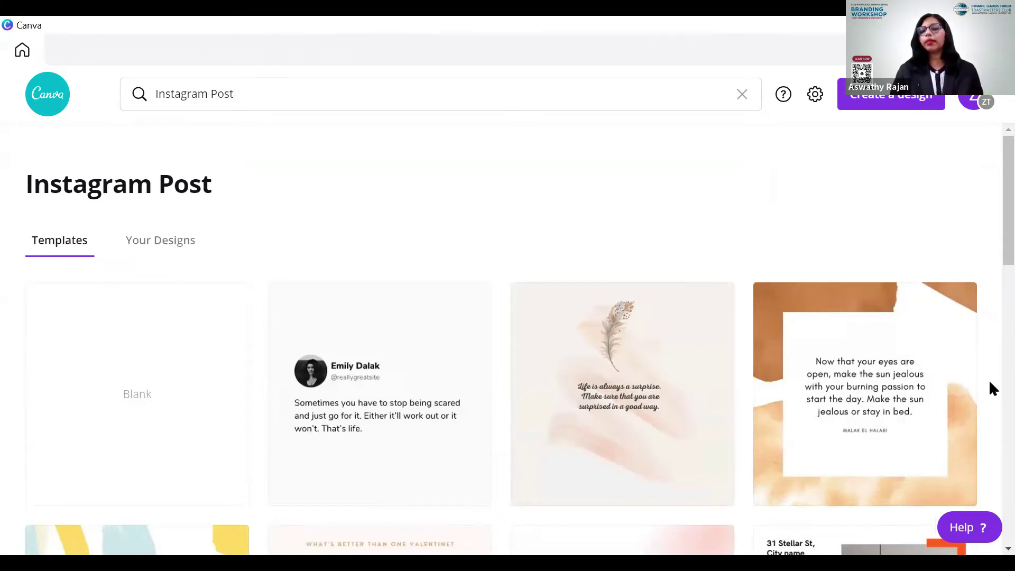
Step: Look over the Instagram Post templates and create a new blank design
scroll(990, 209, "down", 8)
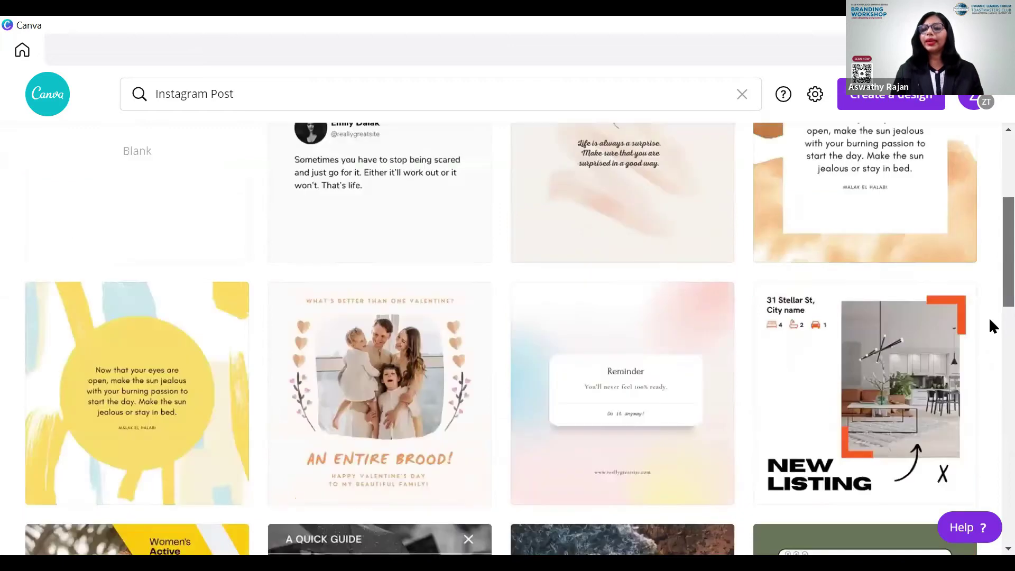
scroll(989, 272, "up", 5)
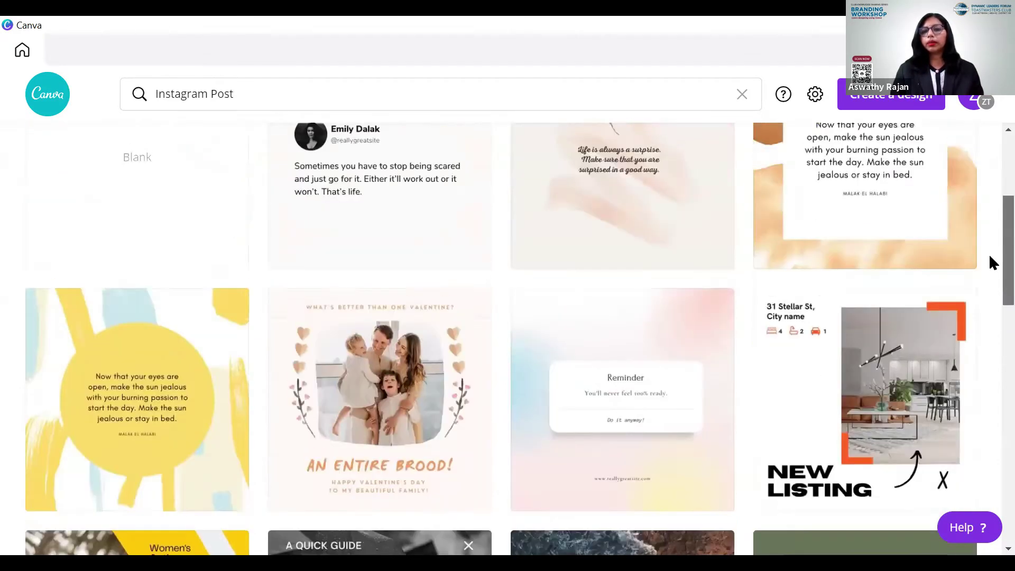
scroll(989, 303, "down", 4)
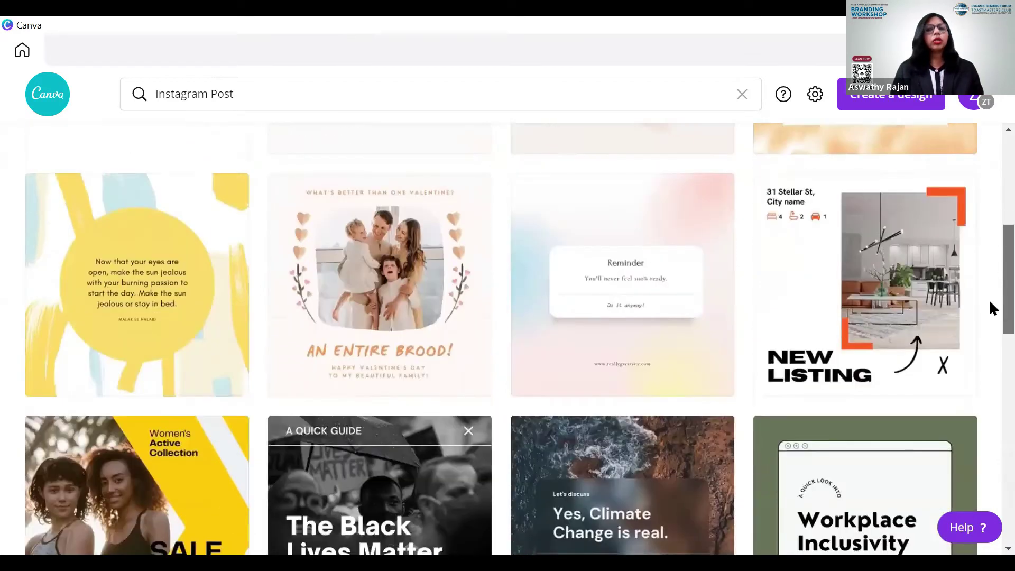
scroll(989, 255, "up", 1)
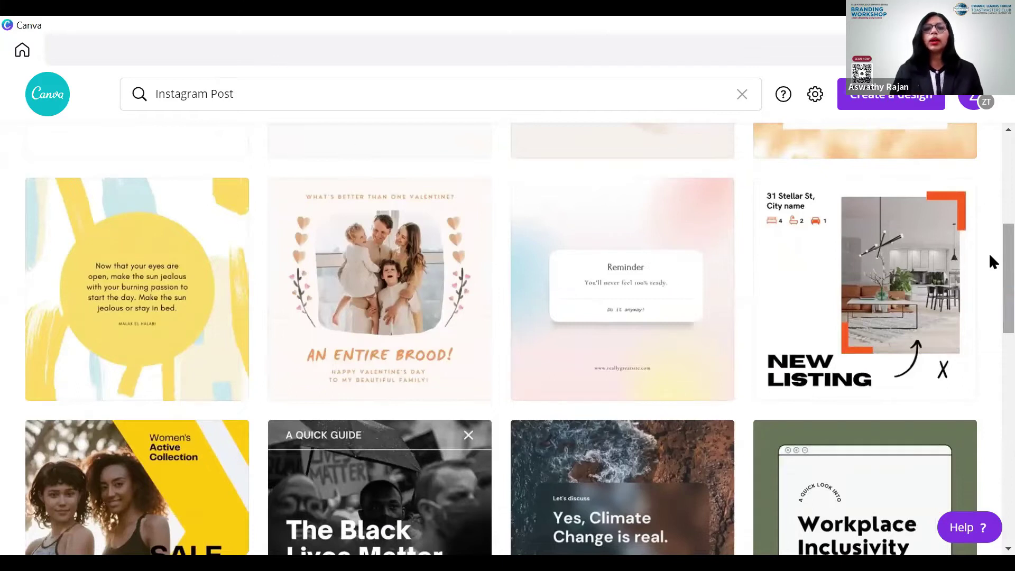
scroll(989, 228, "up", 5)
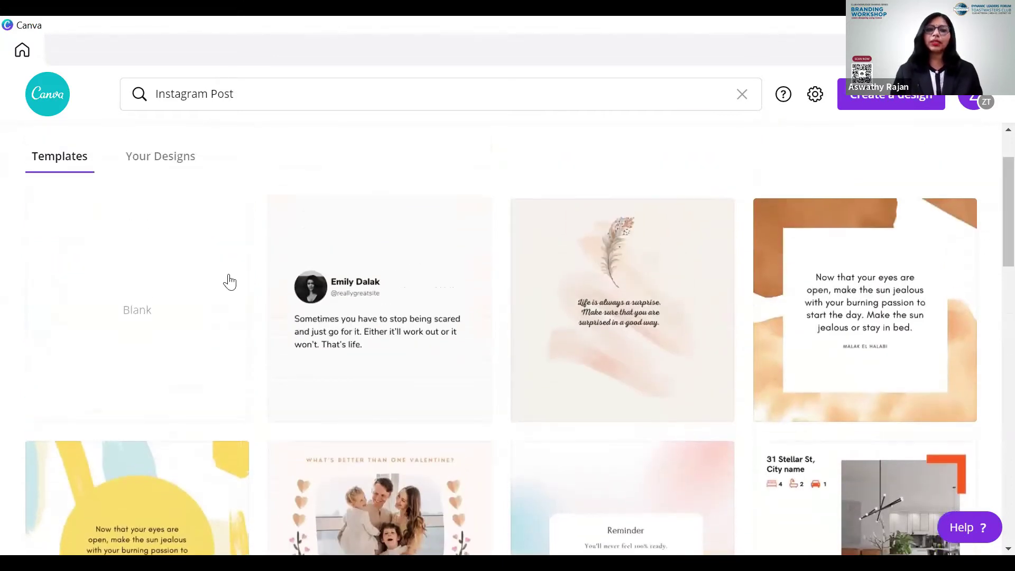
left_click(153, 275)
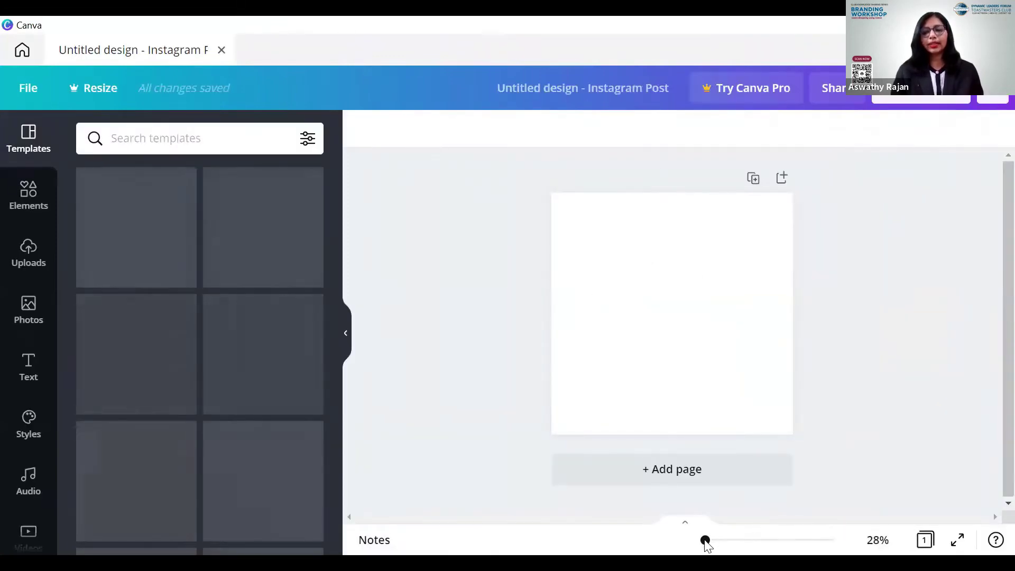
Step: Try the maroon brand colour #772432 as the background of the blank page
left_click_drag(706, 541, 707, 541)
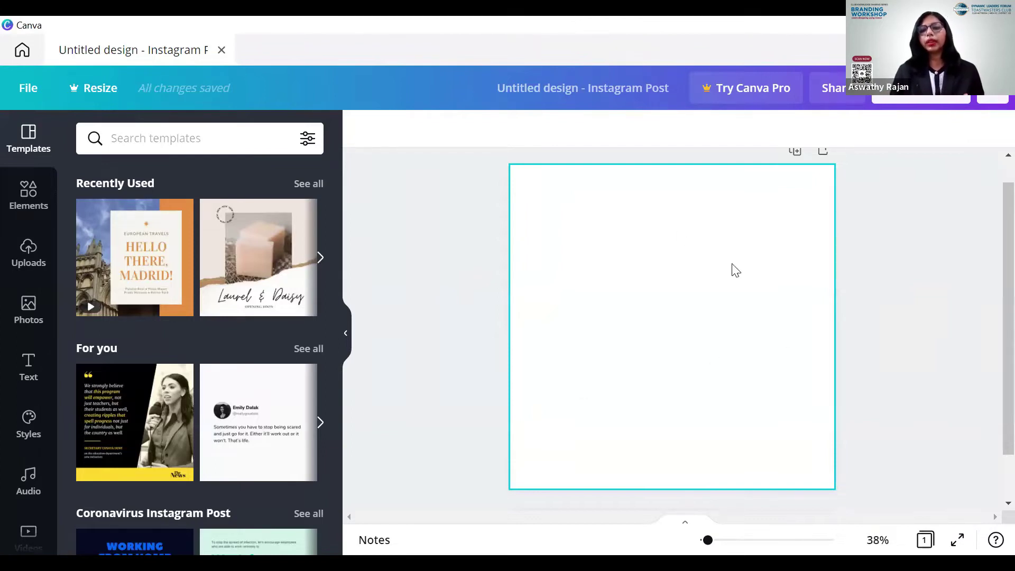
left_click(586, 306)
scroll(990, 261, "up", 1)
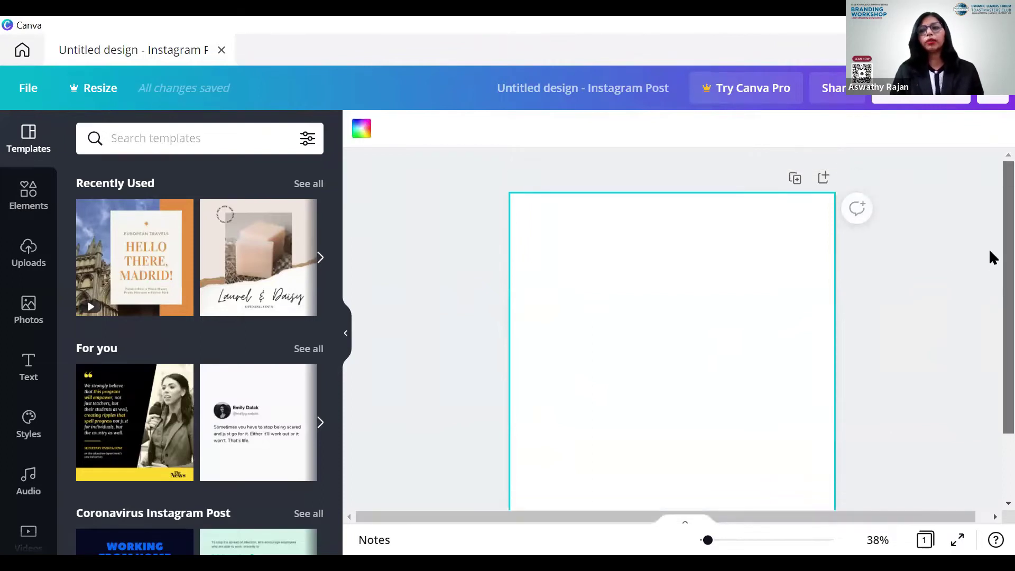
left_click(991, 259)
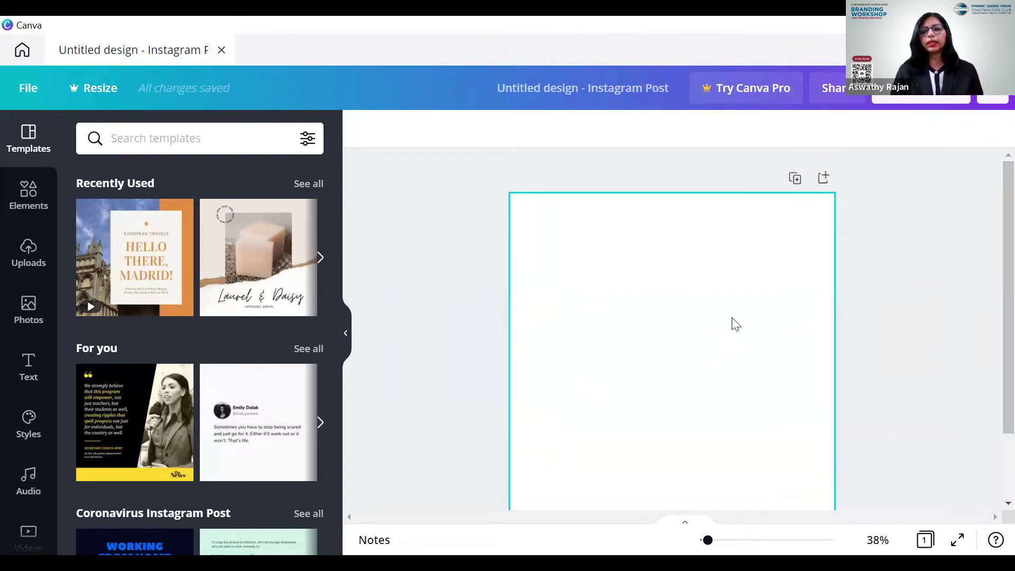
left_click(735, 324)
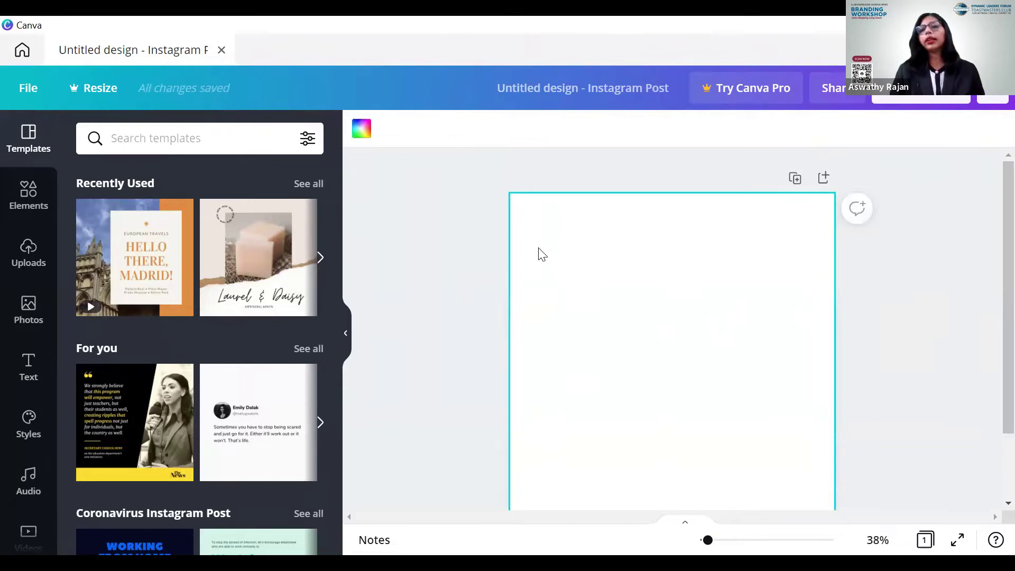
left_click(361, 129)
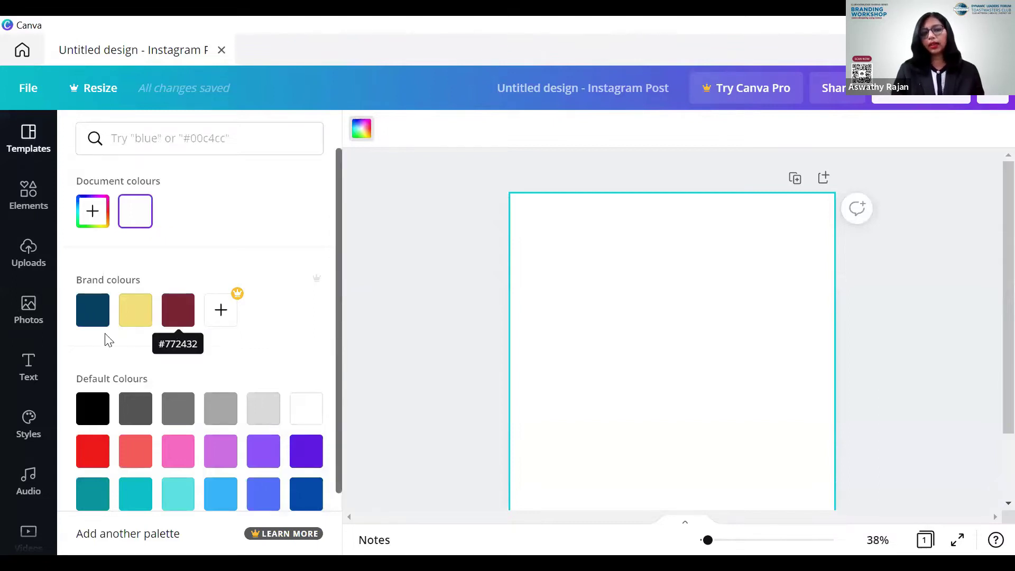
left_click(180, 315)
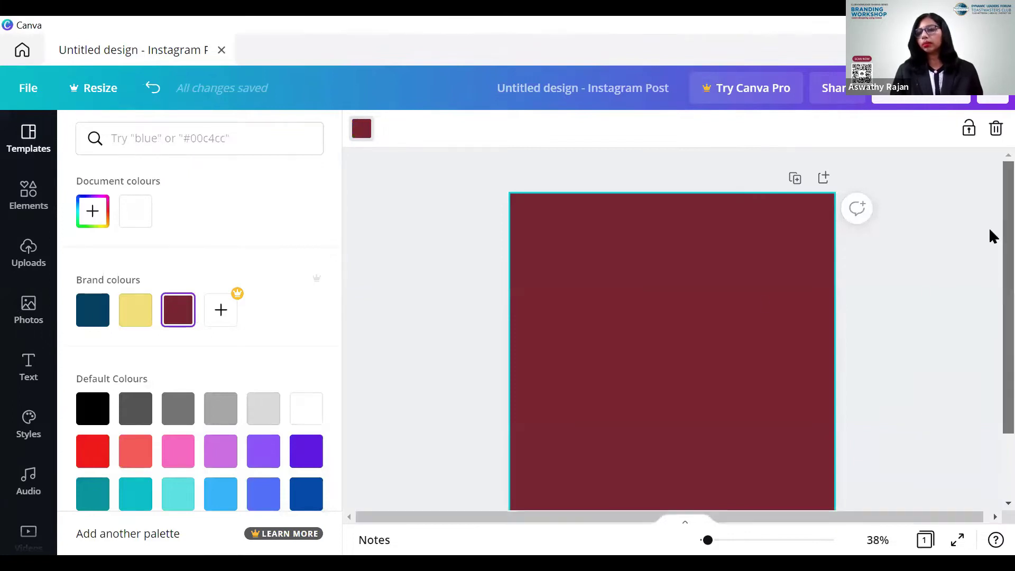
scroll(993, 236, "down", 1)
left_click(414, 316)
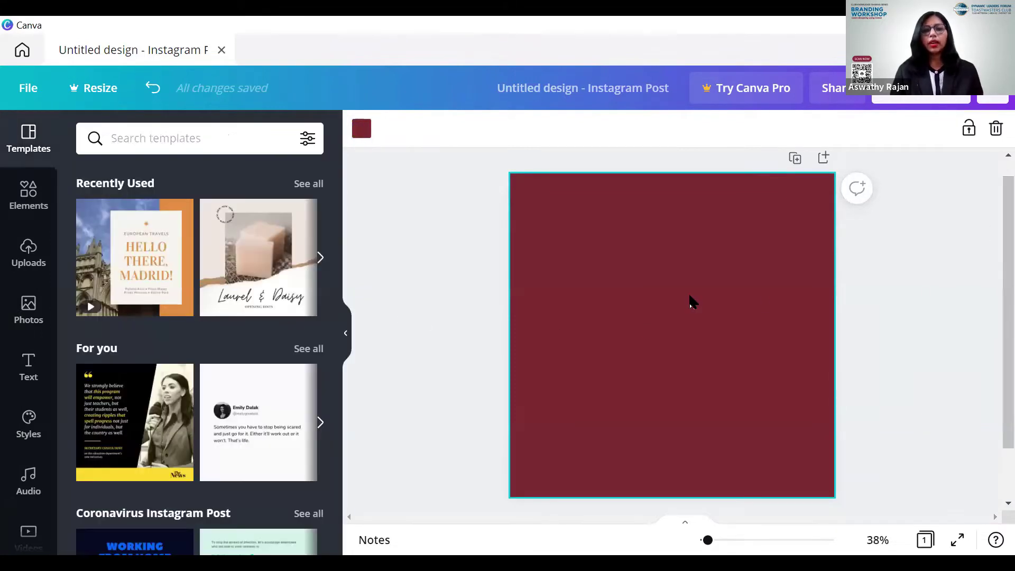
Step: Try the dark blue brand colour as the page background and change it back to the default white
left_click(363, 131)
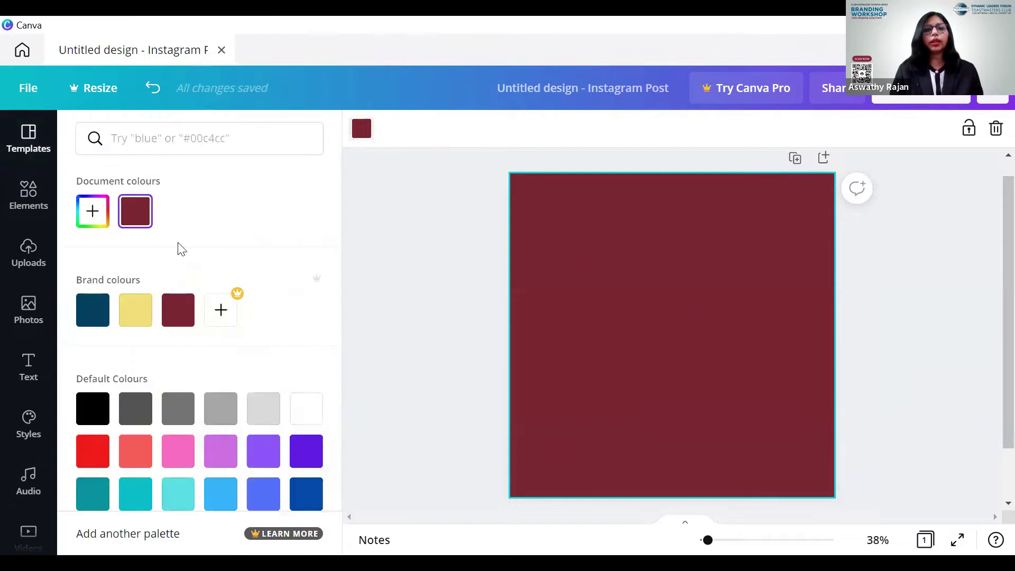
left_click(85, 319)
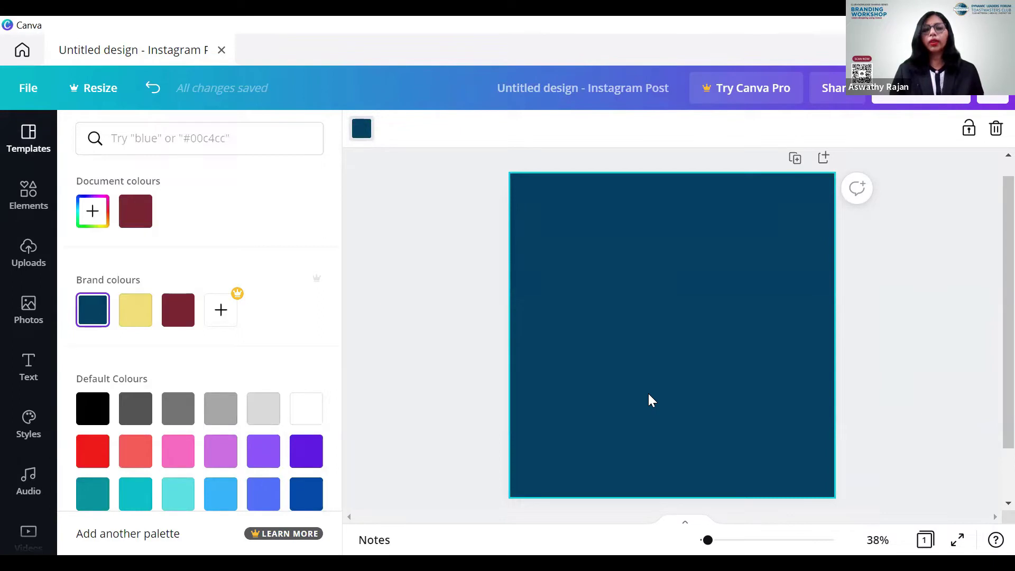
left_click(305, 410)
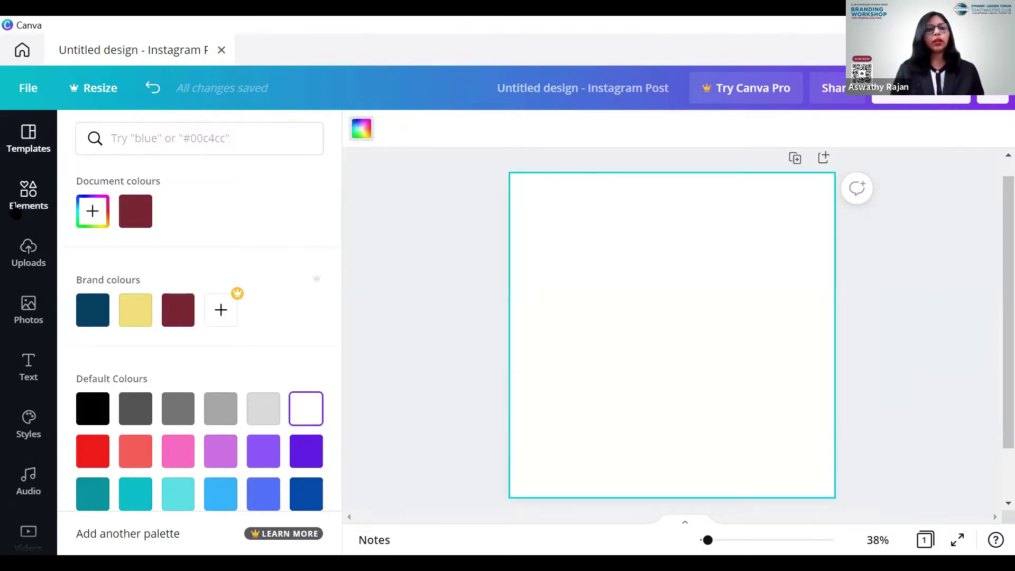
Step: Search the elements for "gradient" and add the square teal-to-purple gradient to the page
left_click(21, 209)
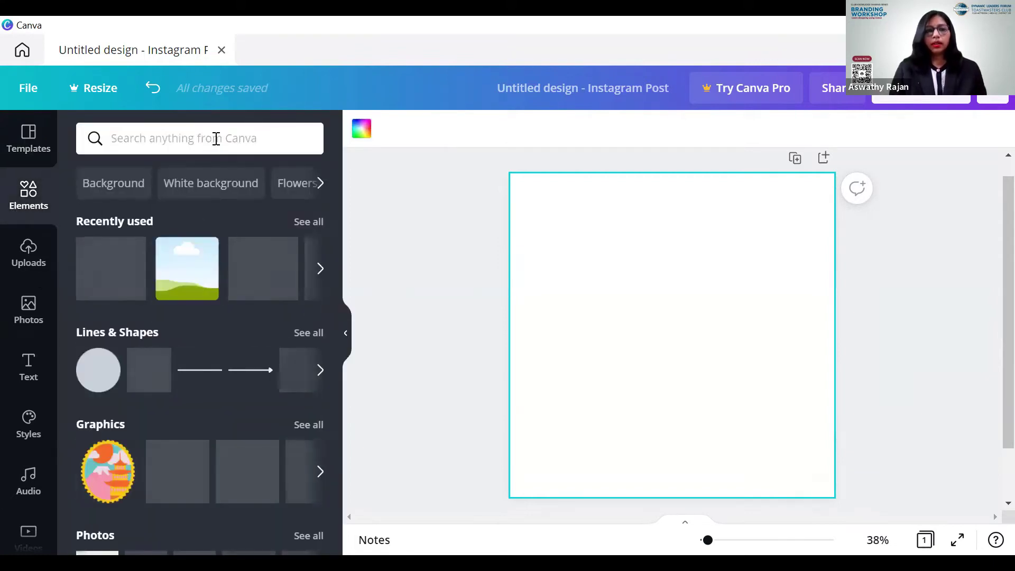
left_click(217, 139)
type("gra")
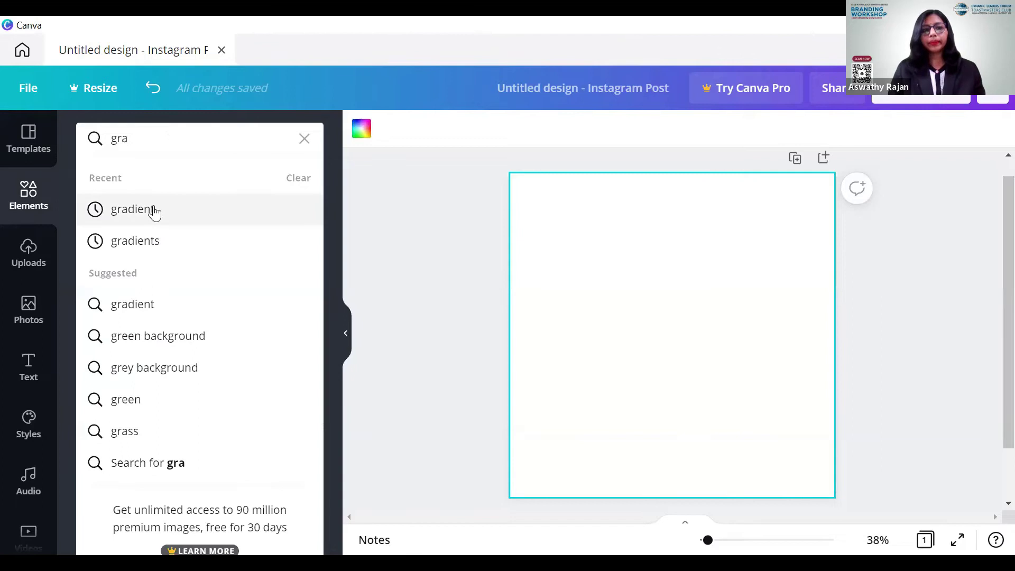
left_click(155, 212)
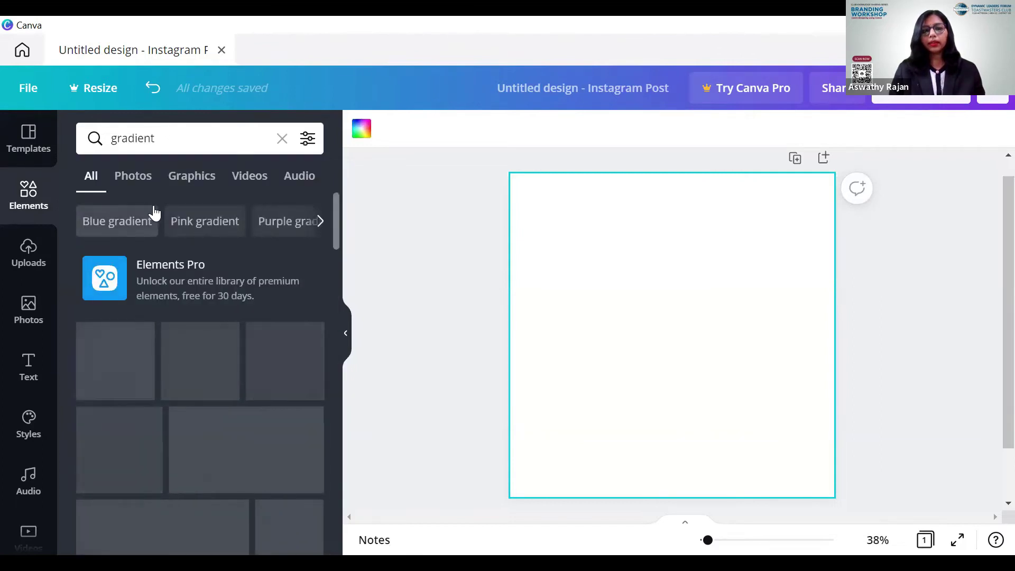
left_click_drag(333, 208, 341, 482)
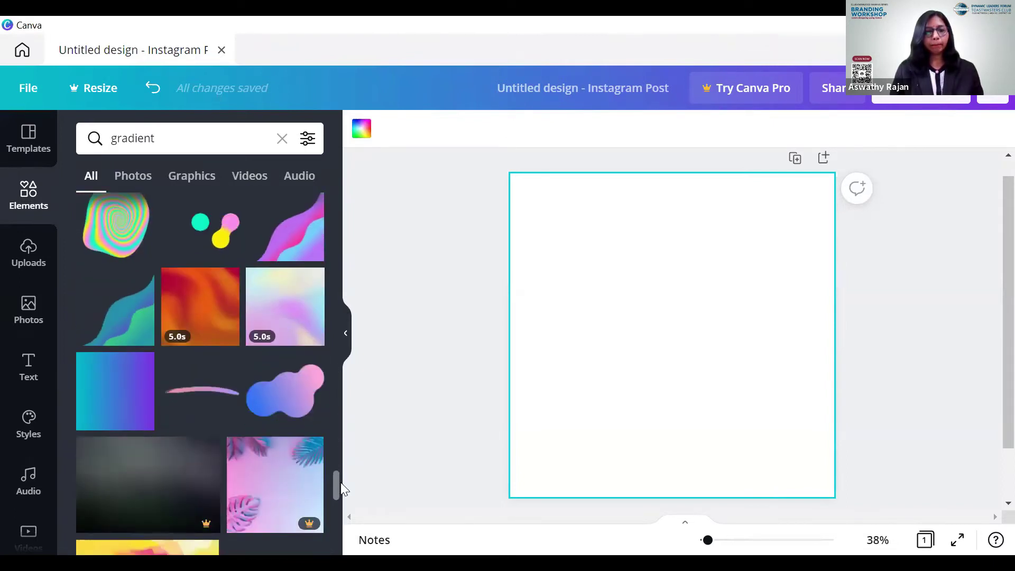
left_click(120, 404)
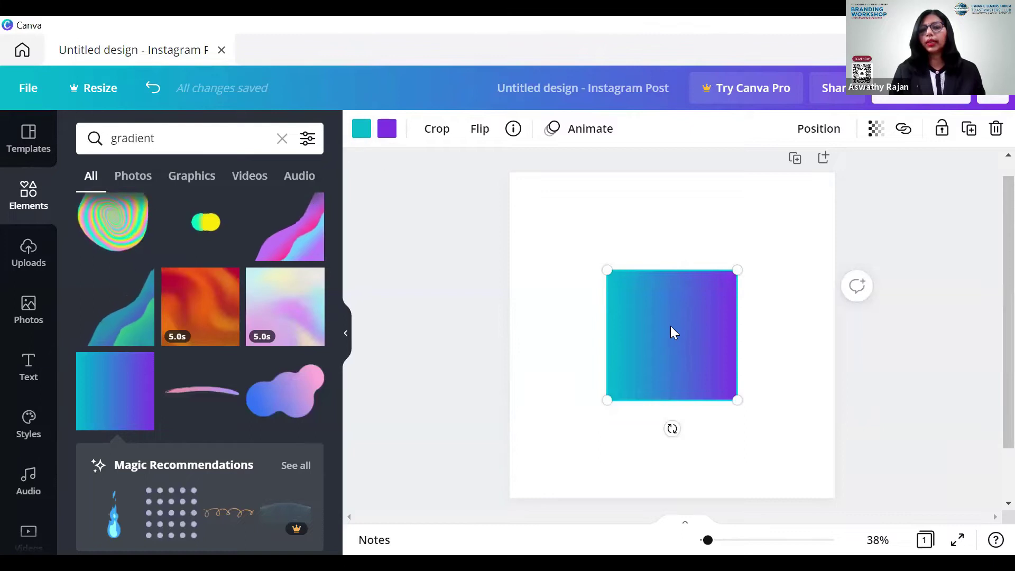
Step: Recolour the gradient square, replacing teal with the dark blue brand colour and purple with the colour 006094
left_click(360, 133)
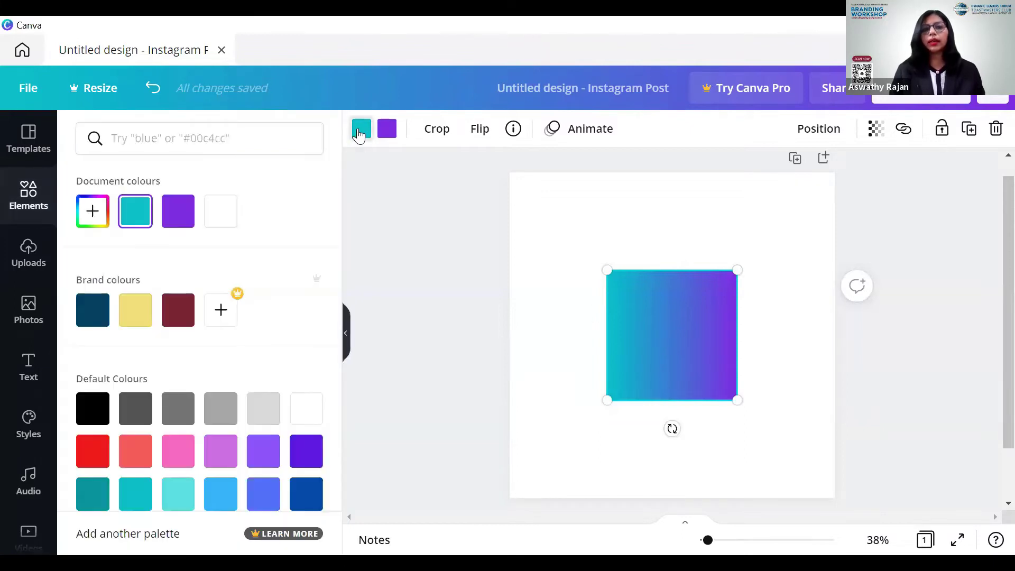
left_click(89, 313)
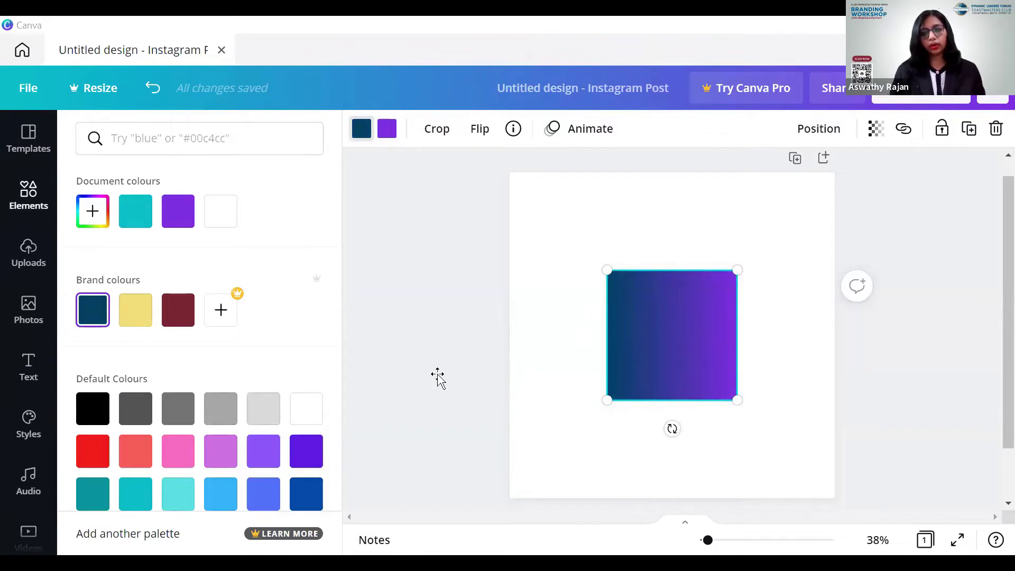
left_click(389, 136)
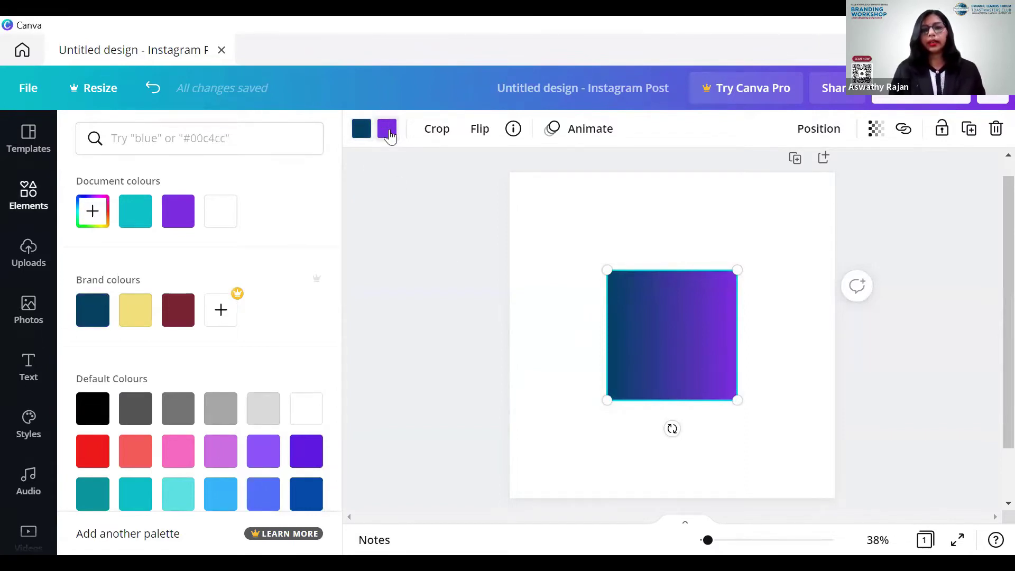
left_click(209, 142)
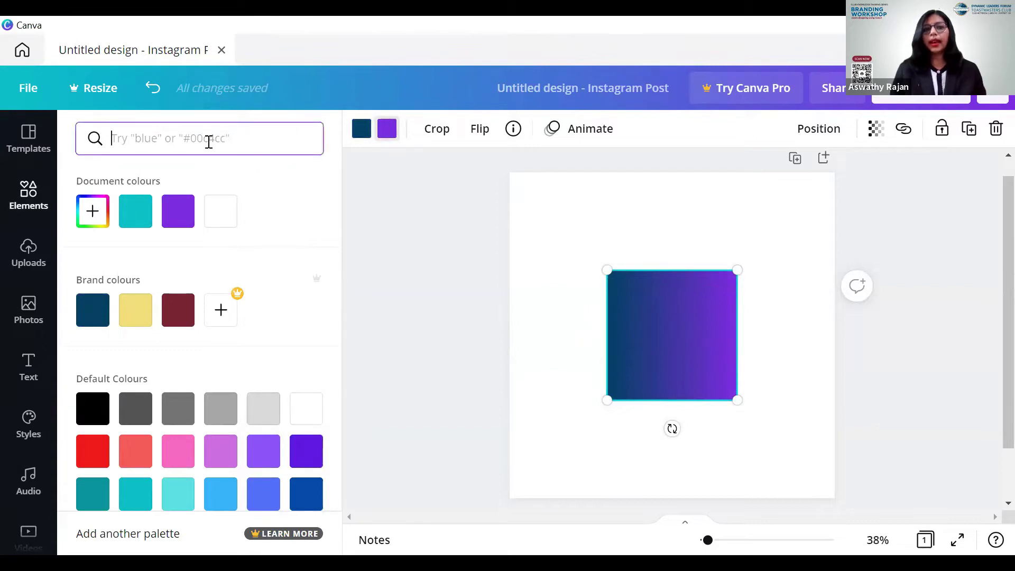
type("006094")
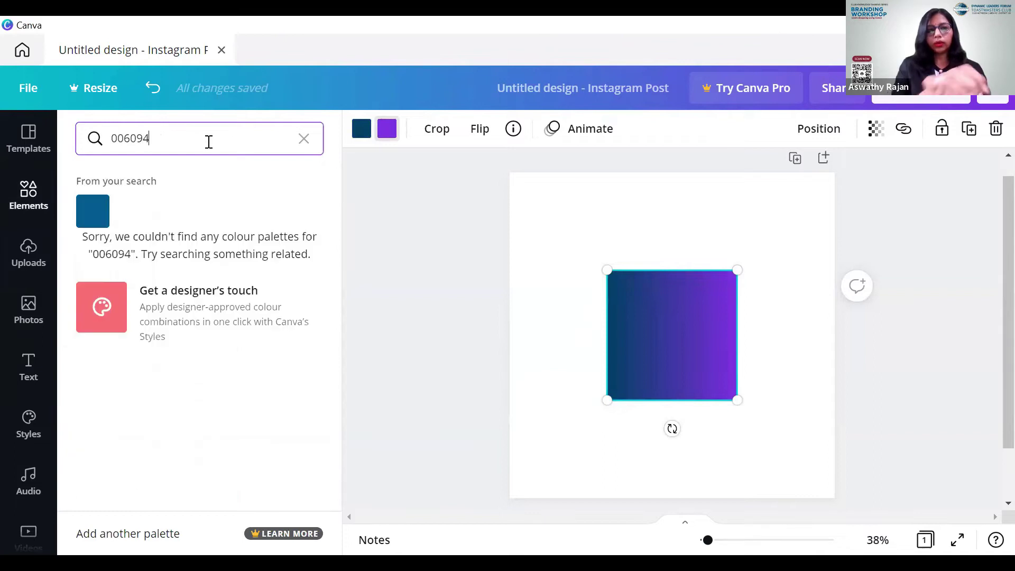
left_click(105, 216)
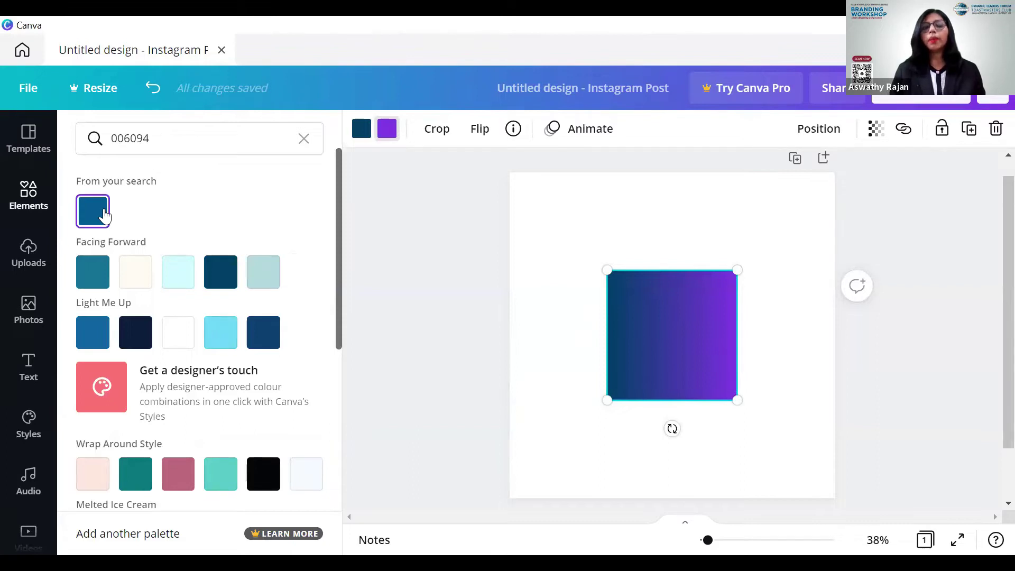
Step: Replace the gradient square's purple with the colour 006094 and rotate the square a quarter turn so dark blue runs along its upper edge
left_click(105, 216)
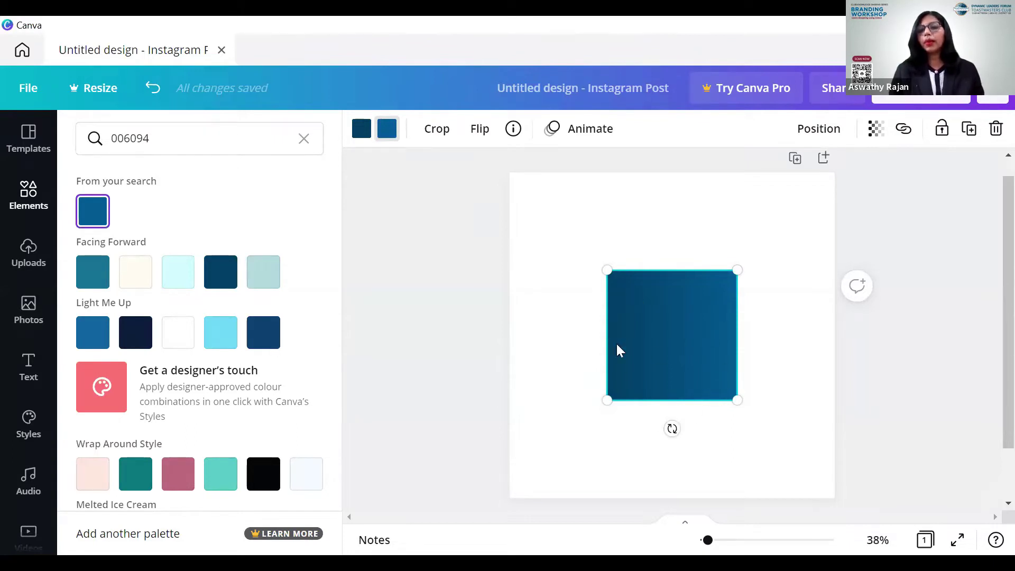
left_click_drag(673, 428, 609, 404)
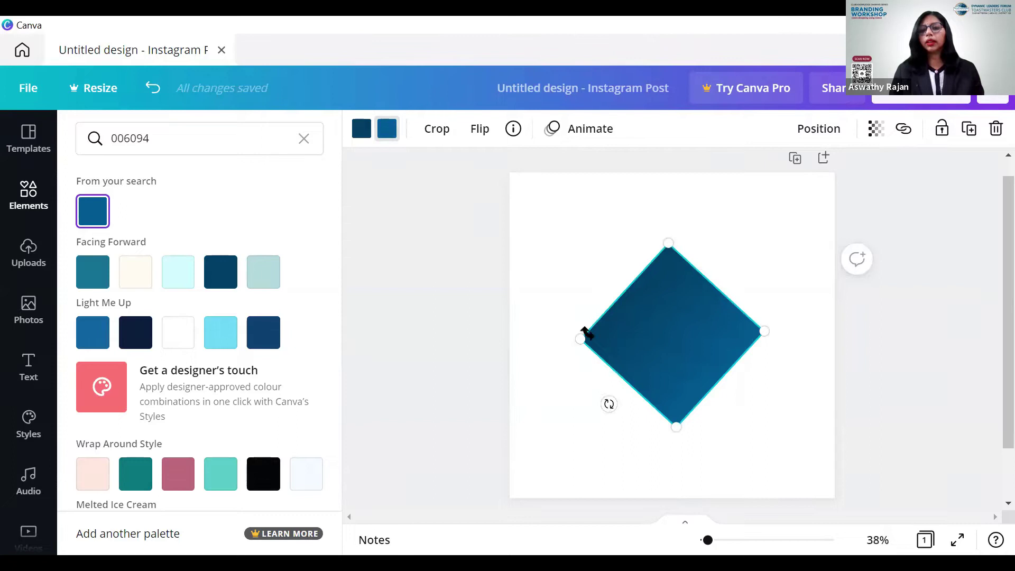
left_click_drag(609, 404, 579, 336)
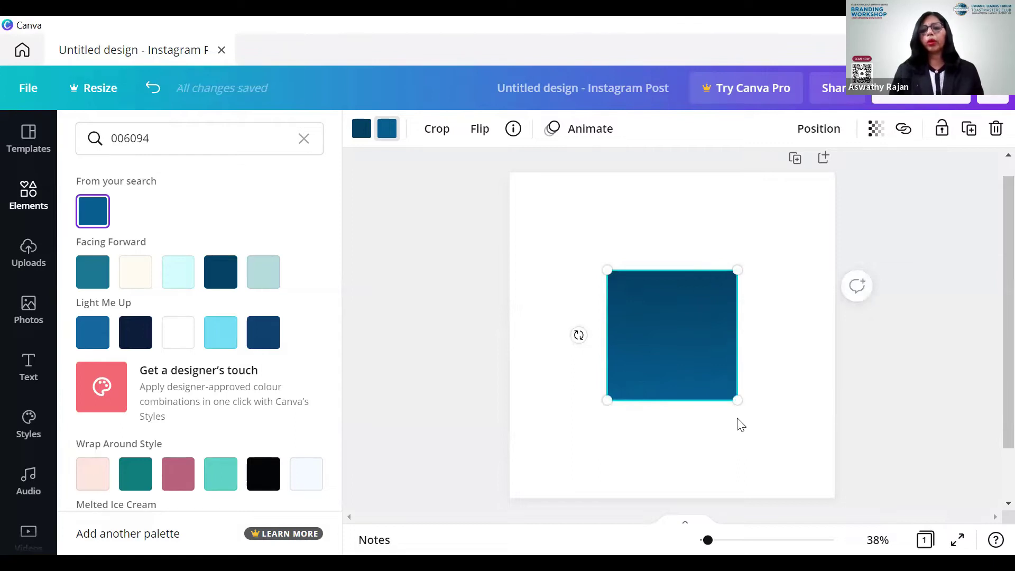
Step: Enlarge the blue gradient square until it fills the whole page
left_click_drag(738, 403, 794, 457)
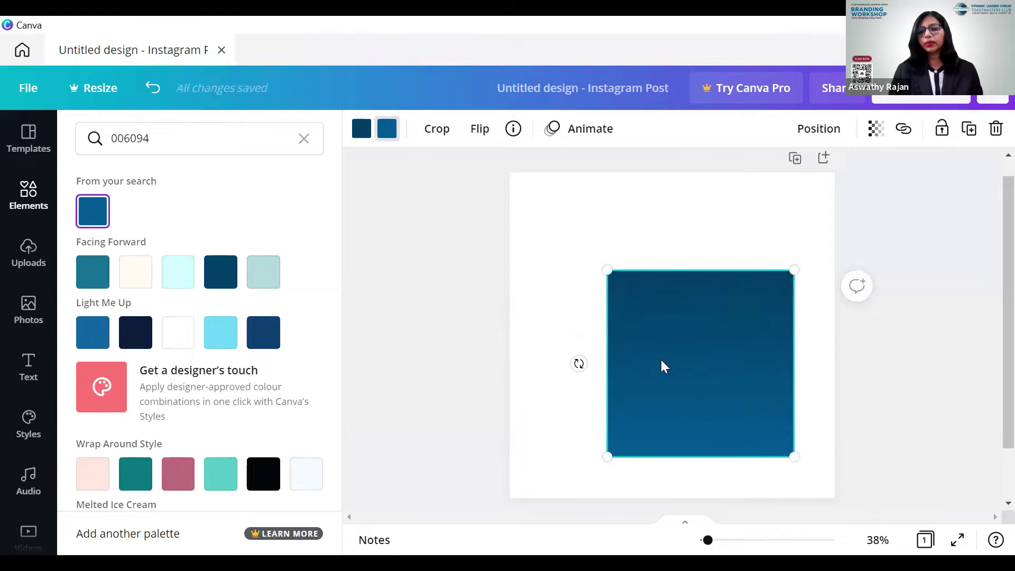
left_click_drag(607, 272, 505, 175)
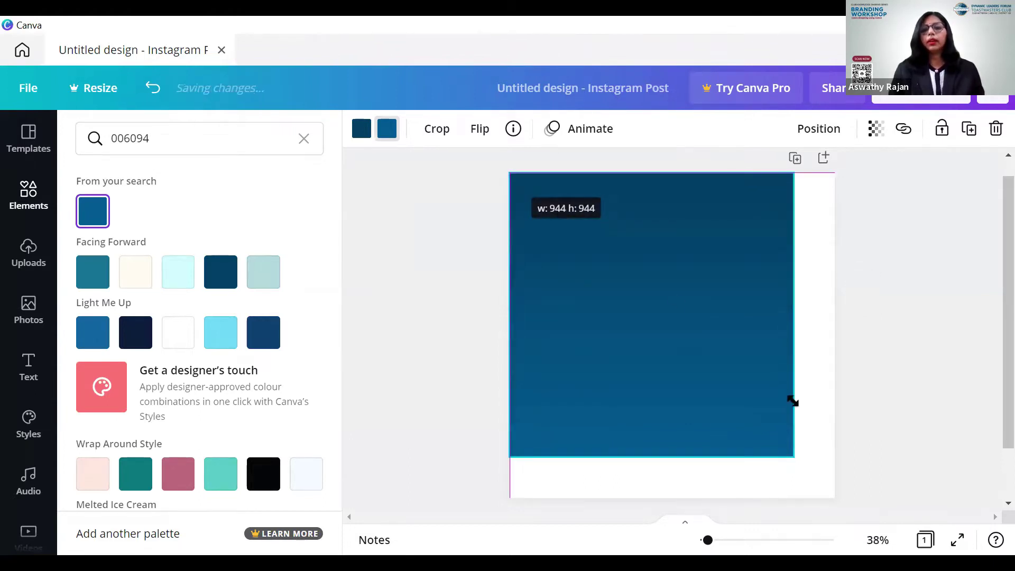
left_click_drag(793, 458, 878, 404)
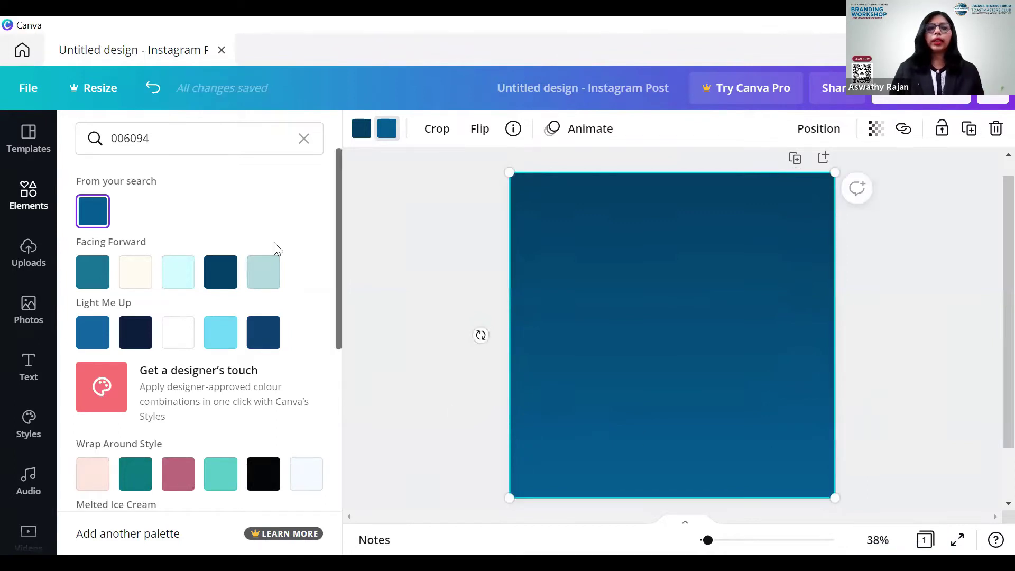
Step: Search the elements for "gradients"
left_click(304, 138)
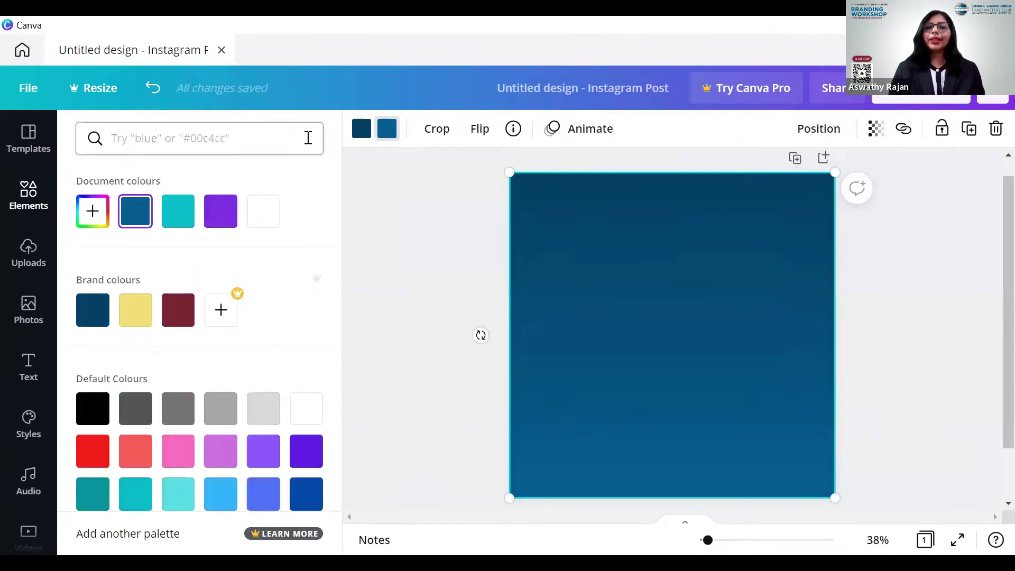
left_click(31, 207)
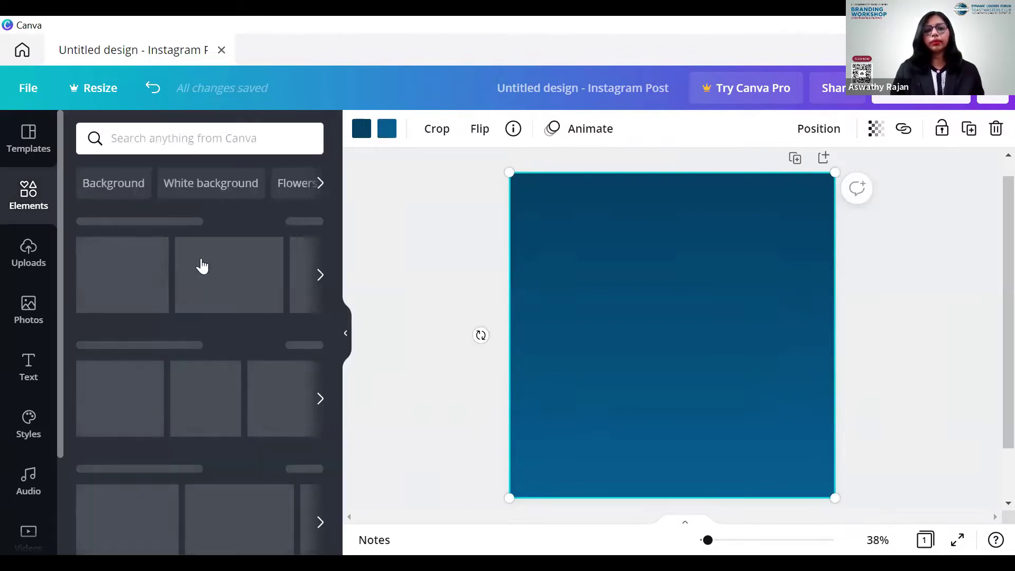
left_click(213, 136)
type("gradients")
key("Return")
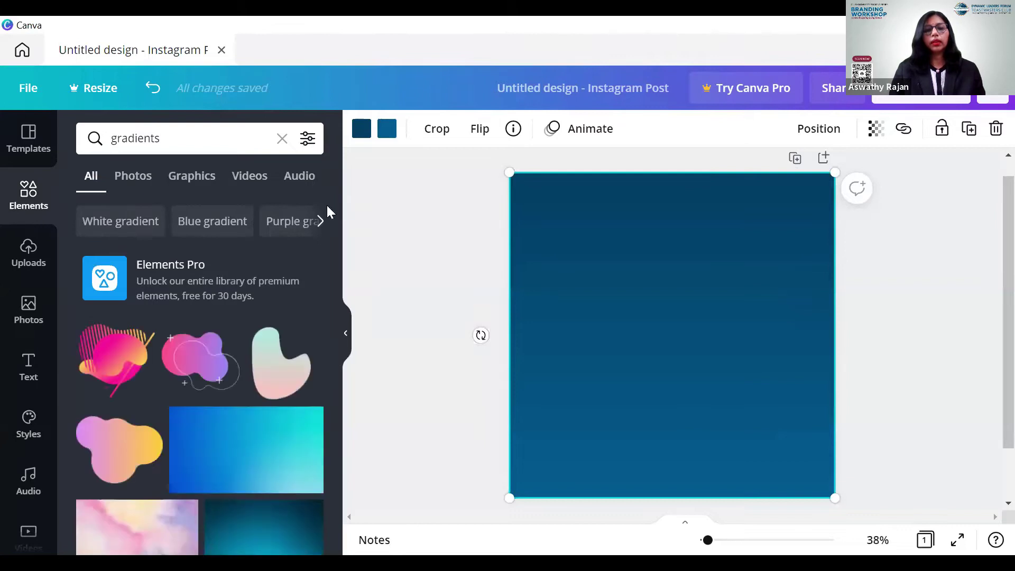
Step: Add the square pink-to-purple gradient to the page and move it toward the page's upper-left area
left_click_drag(336, 210, 349, 455)
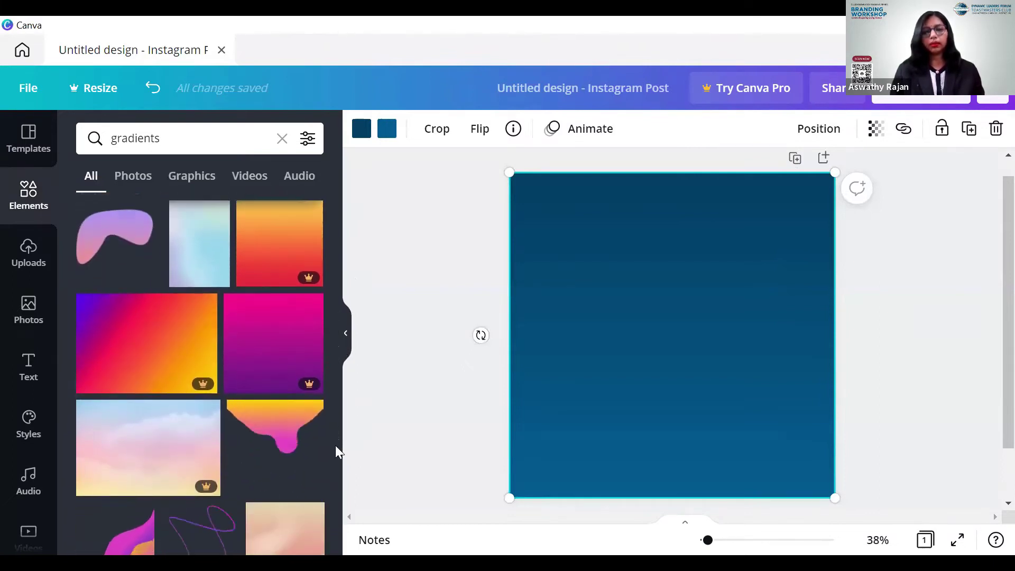
scroll(335, 453, "down", 10)
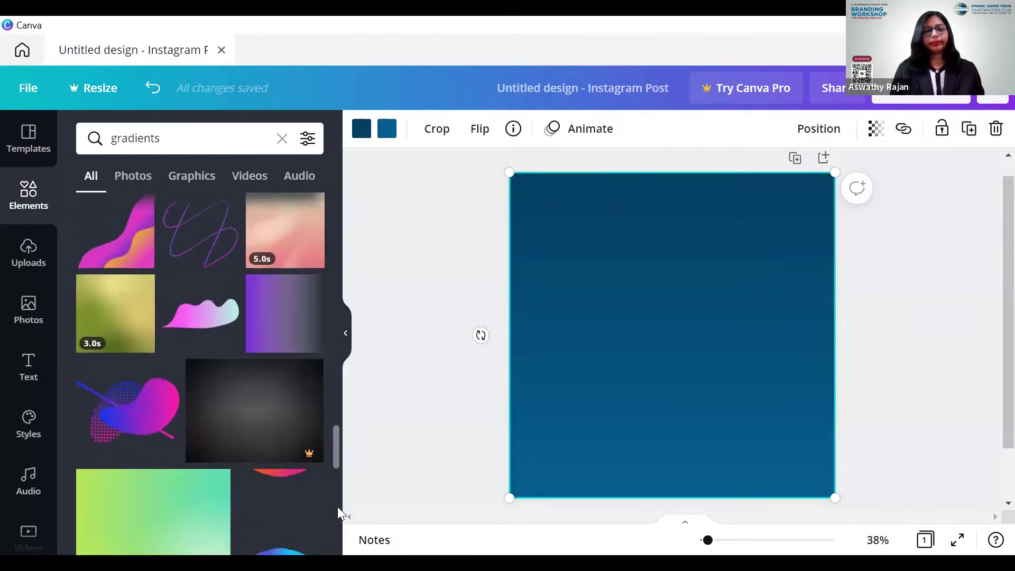
scroll(338, 517, "down", 2)
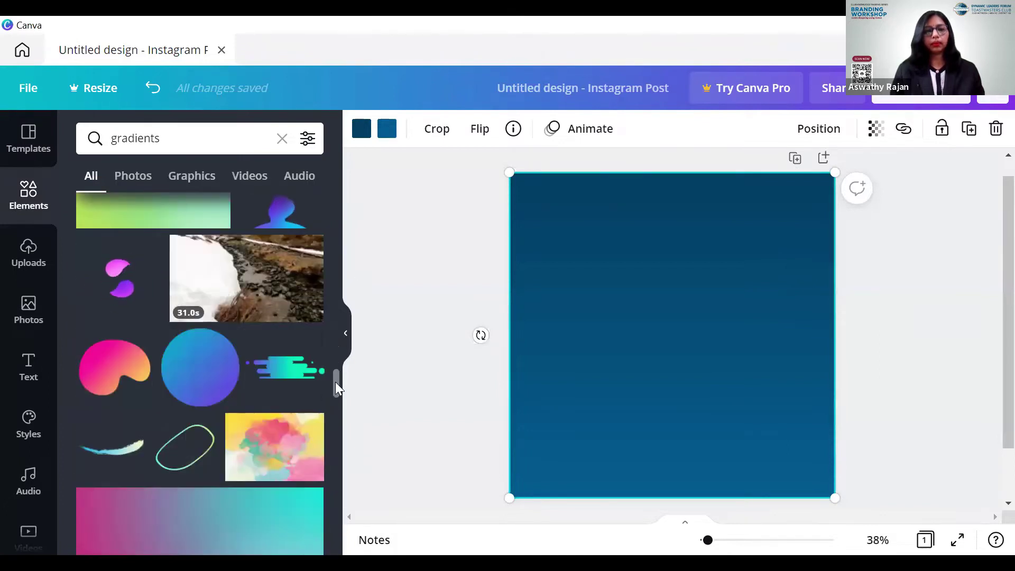
left_click_drag(334, 401, 335, 536)
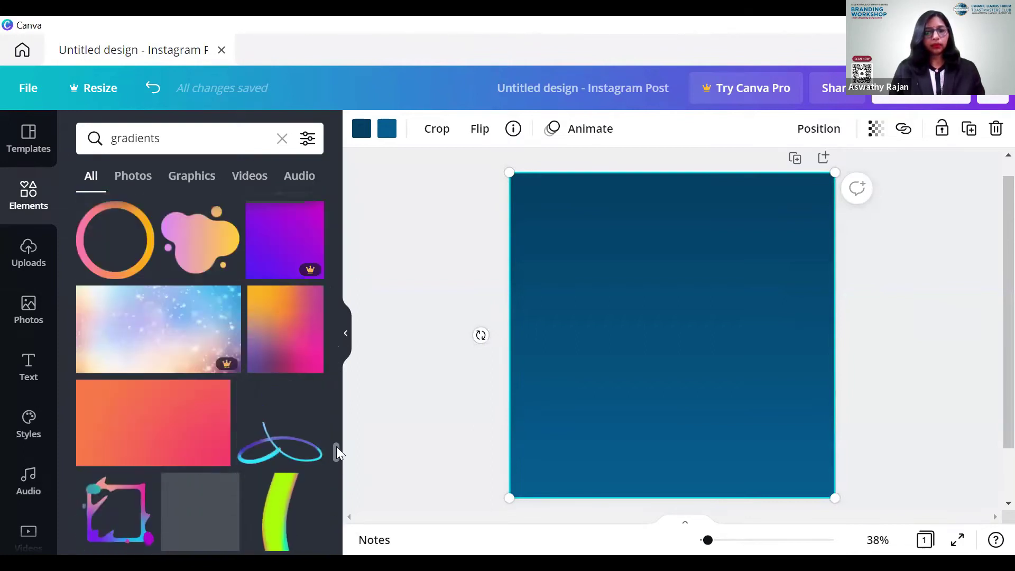
left_click_drag(337, 447, 336, 544)
left_click_drag(337, 469, 336, 519)
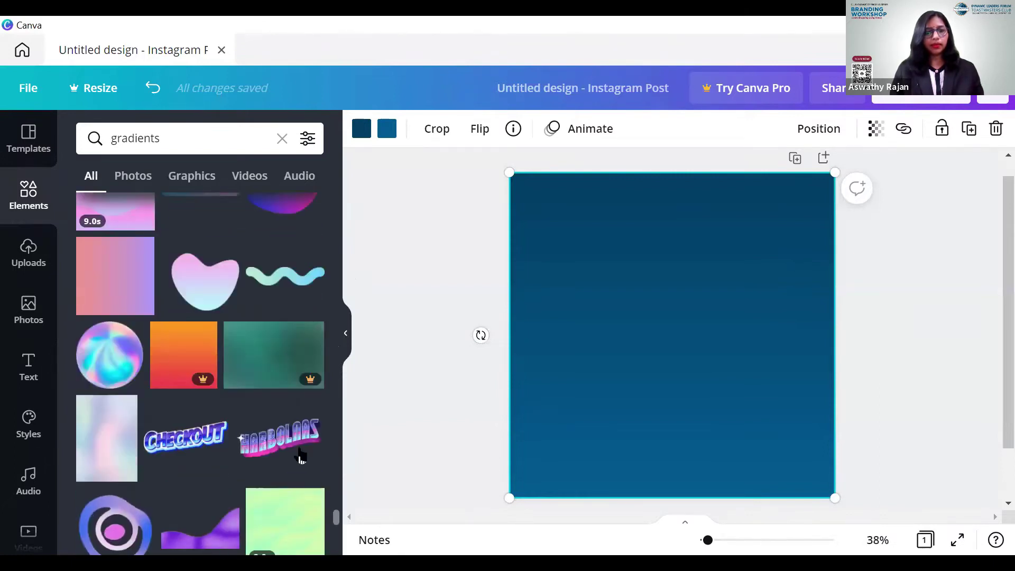
left_click(104, 288)
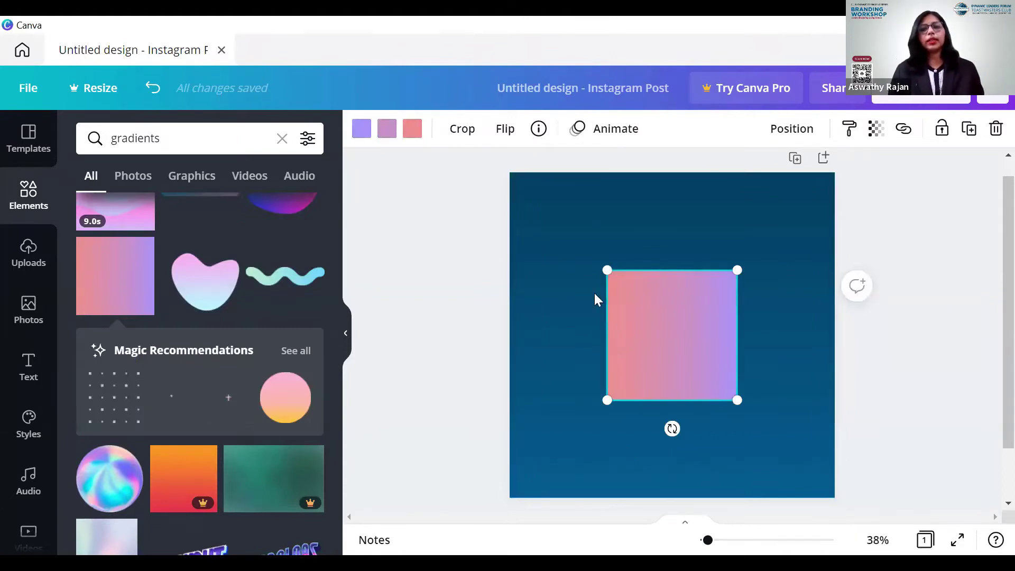
left_click_drag(645, 358, 594, 293)
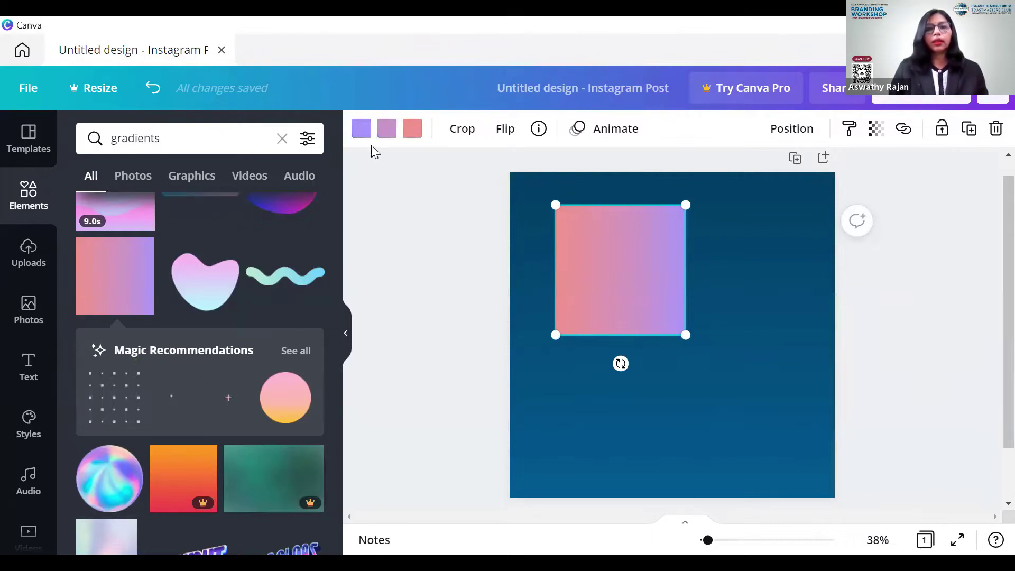
Step: Recolour the purple end of the small gradient square with the colour 3b0104
left_click(362, 130)
left_click(217, 139)
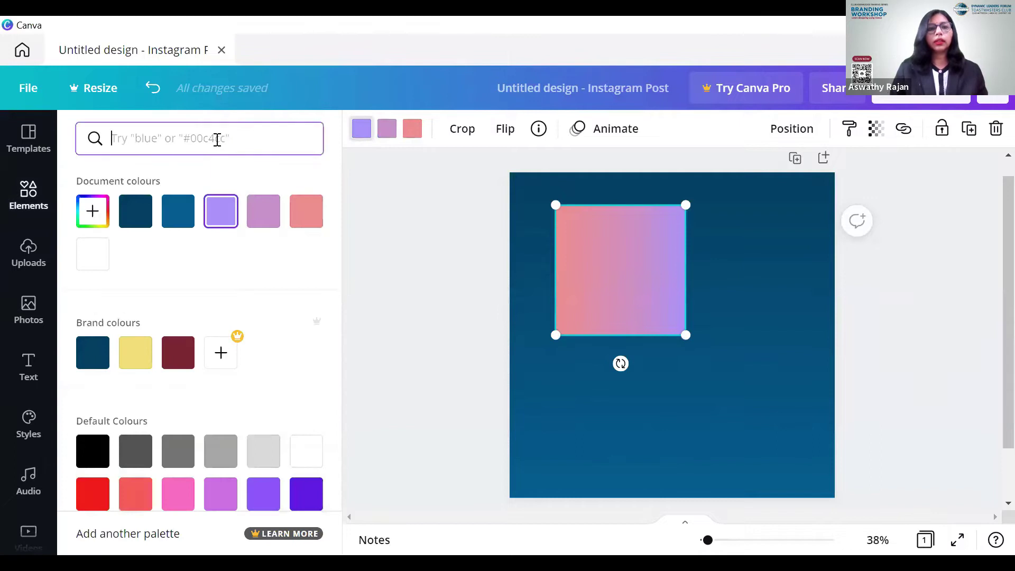
type("3b")
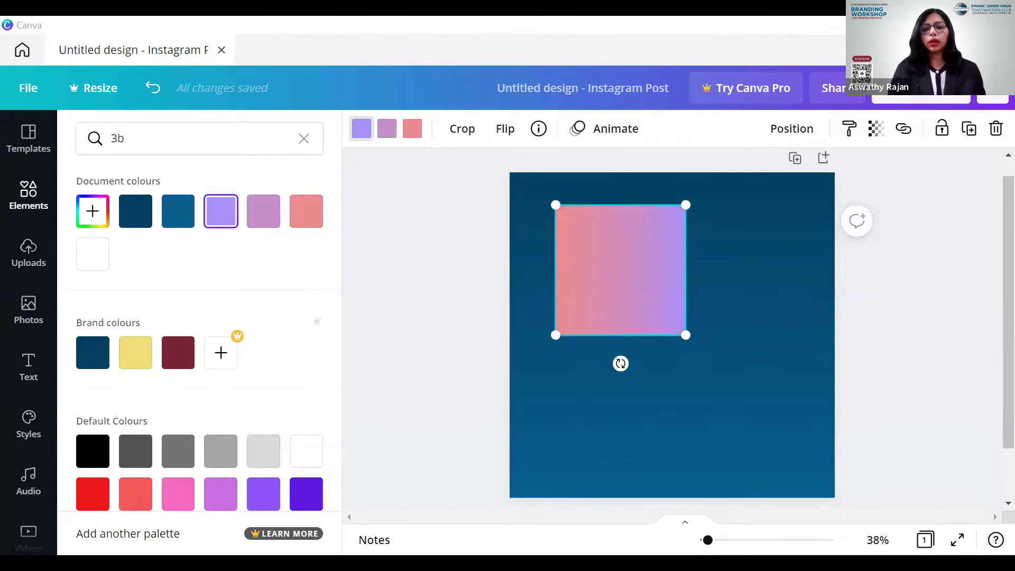
left_click(140, 143)
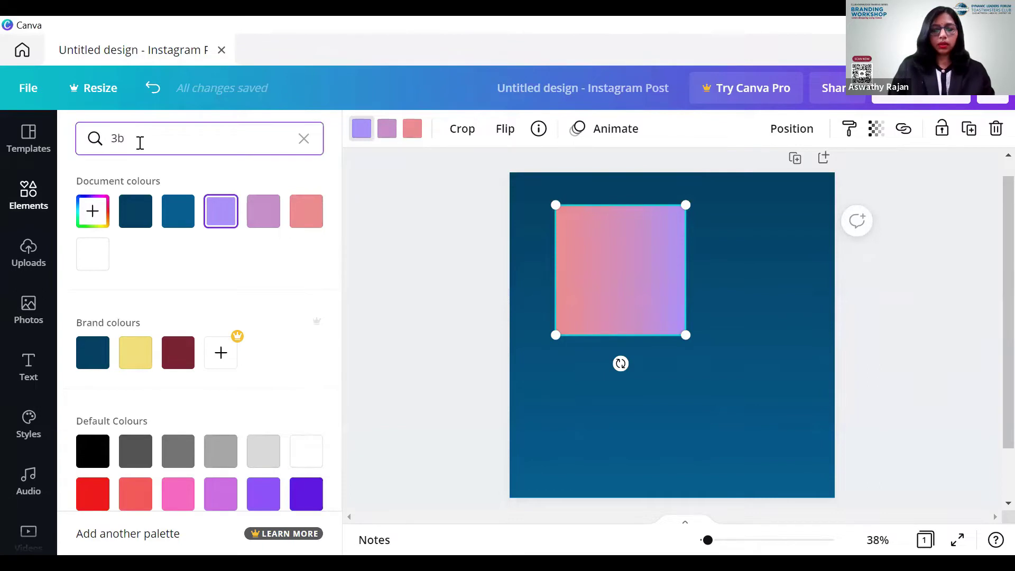
type("0104")
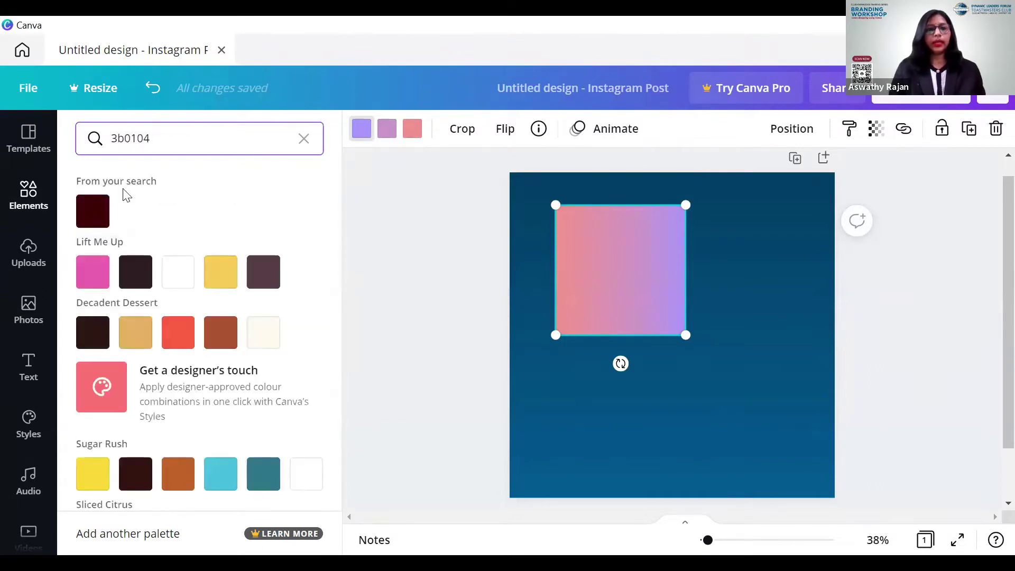
left_click(96, 218)
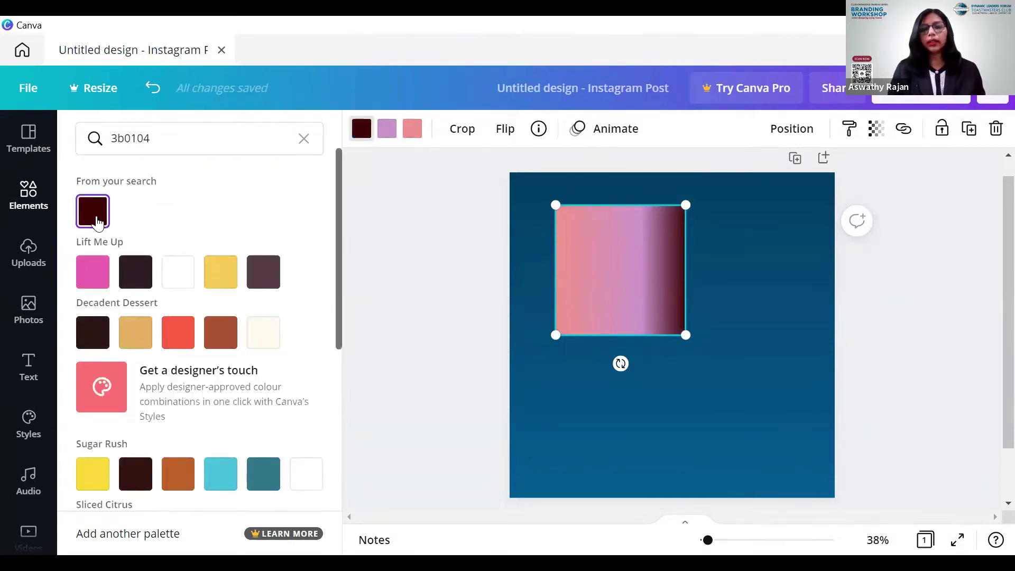
Step: Try 3b0104 on the small square's pink end, and recolour both that end and the mauve middle with 781327
left_click(413, 132)
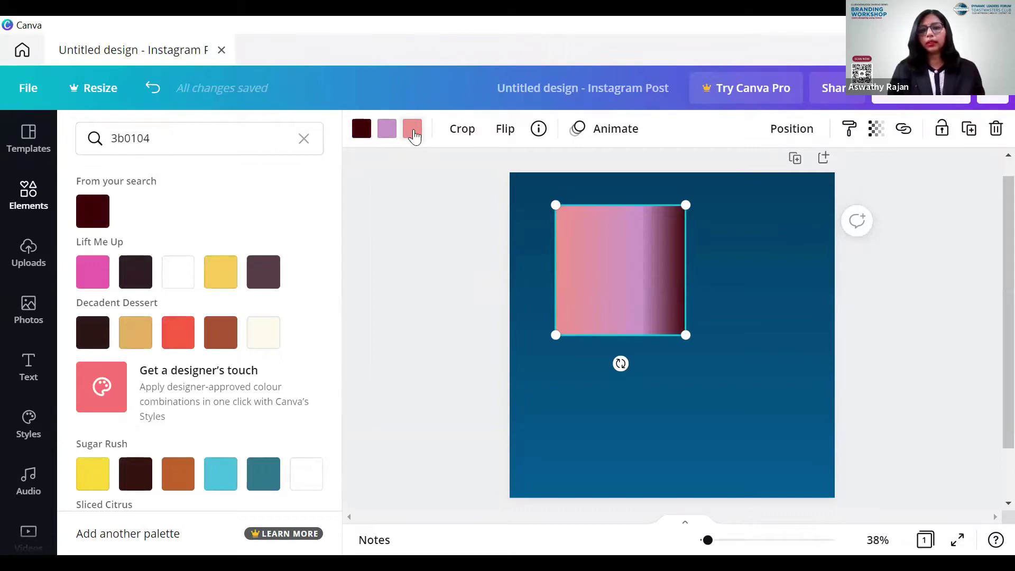
left_click(91, 212)
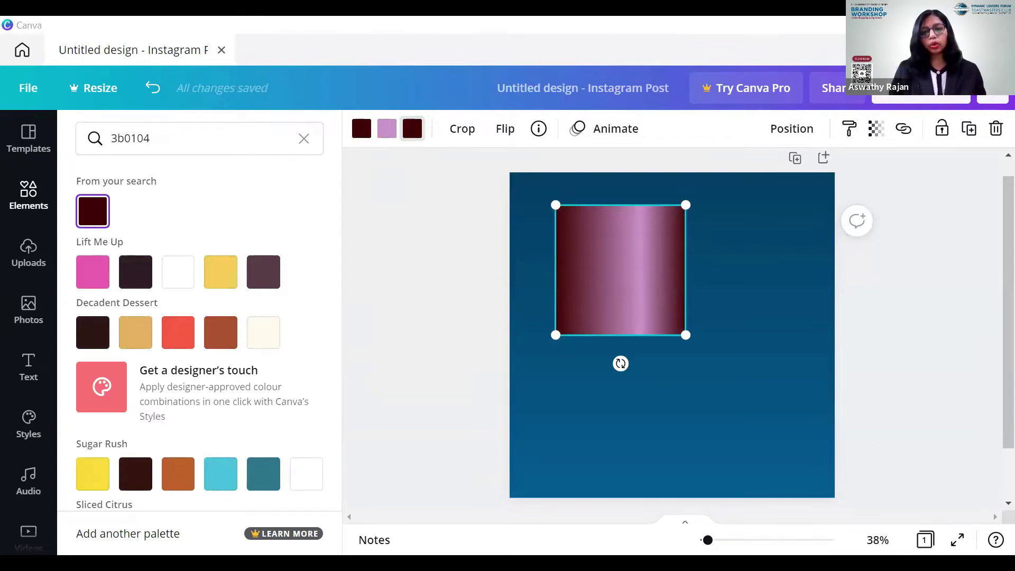
left_click_drag(158, 140, 98, 136)
type("78")
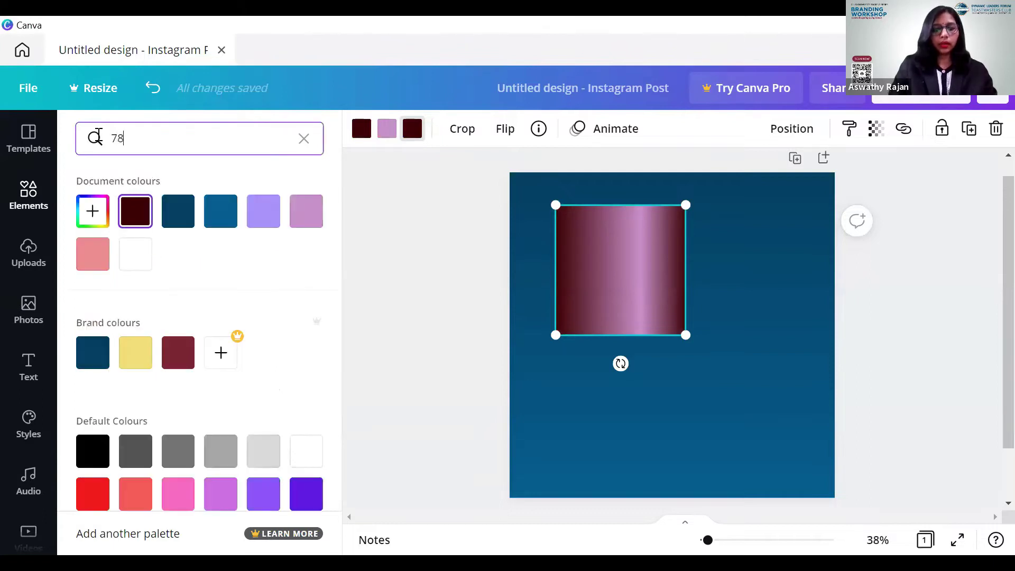
type("1327")
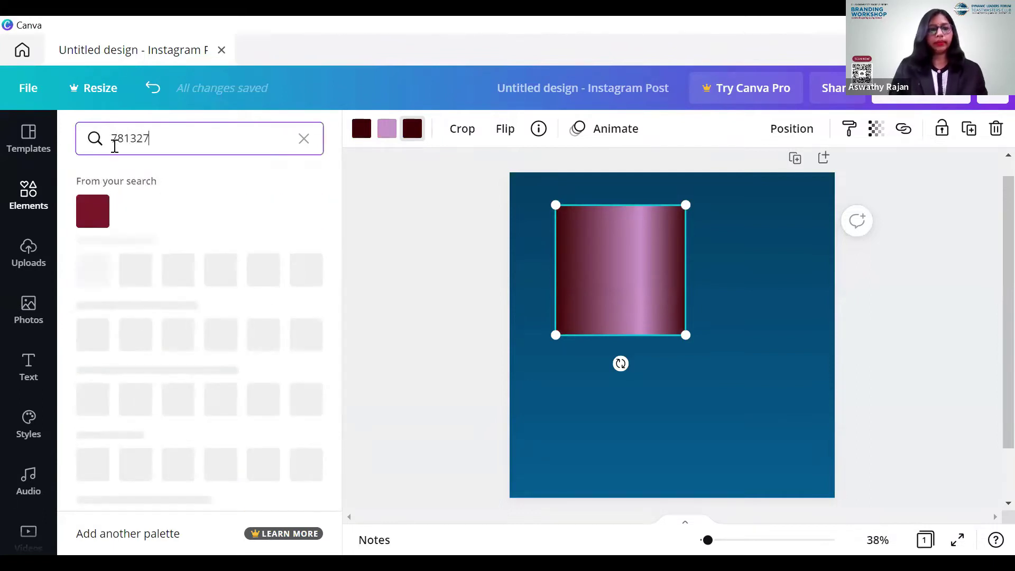
left_click(93, 211)
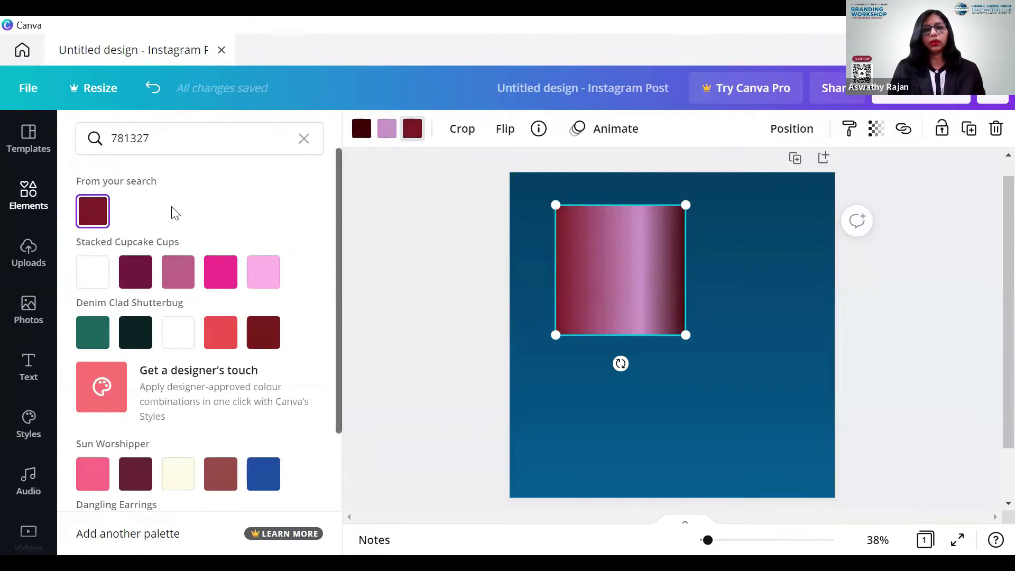
left_click(388, 129)
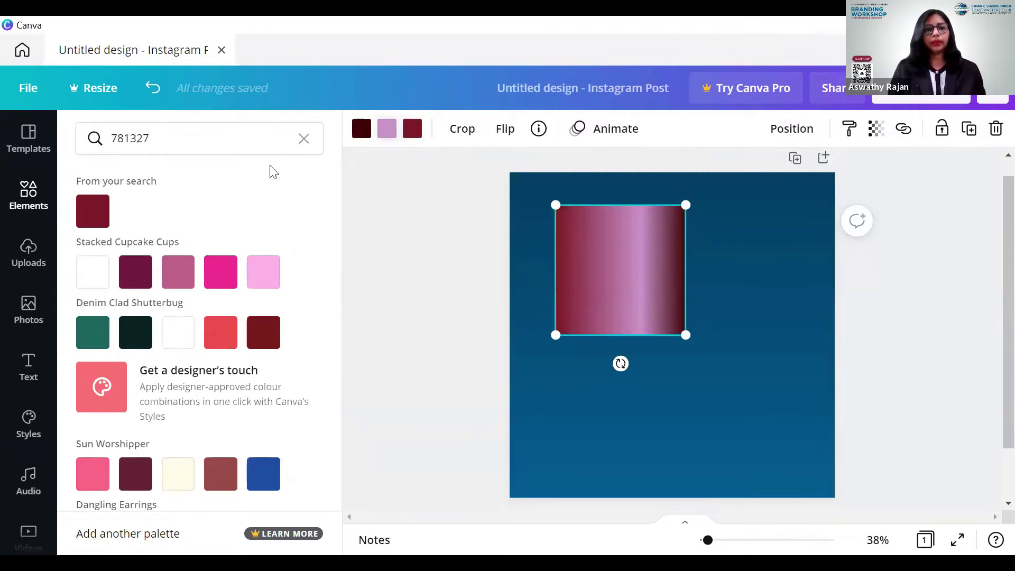
left_click(93, 211)
Step: Try the dark plum colour from the Sun Worshipper palette on the small gradient square's left end
left_click(414, 132)
left_click(144, 468)
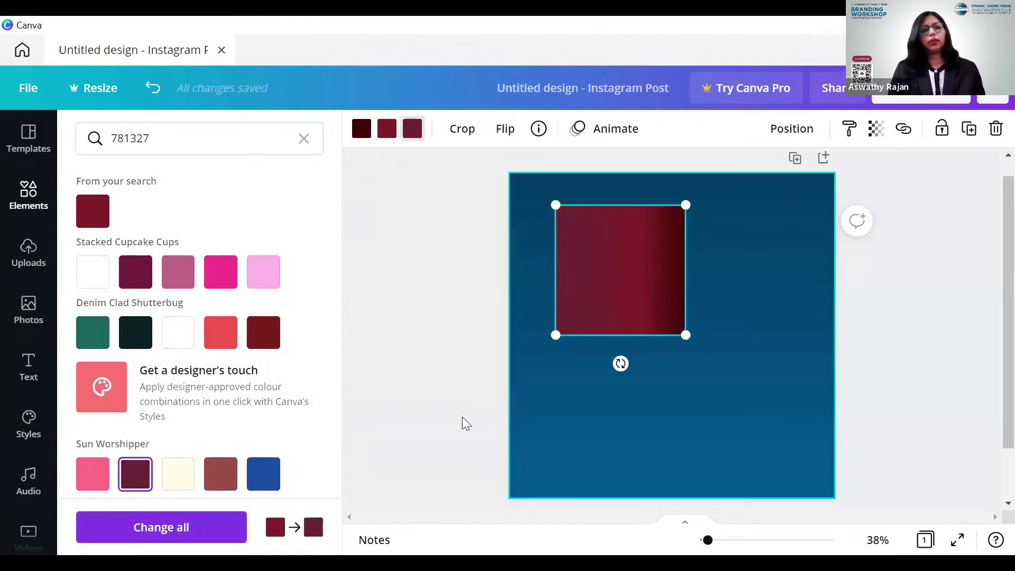
left_click(366, 133)
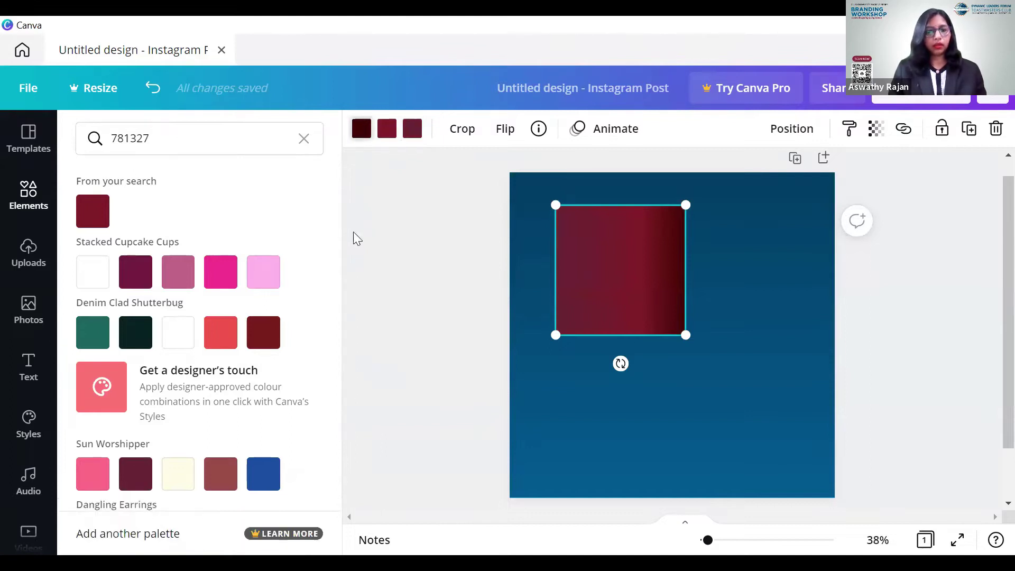
left_click_drag(339, 236, 345, 335)
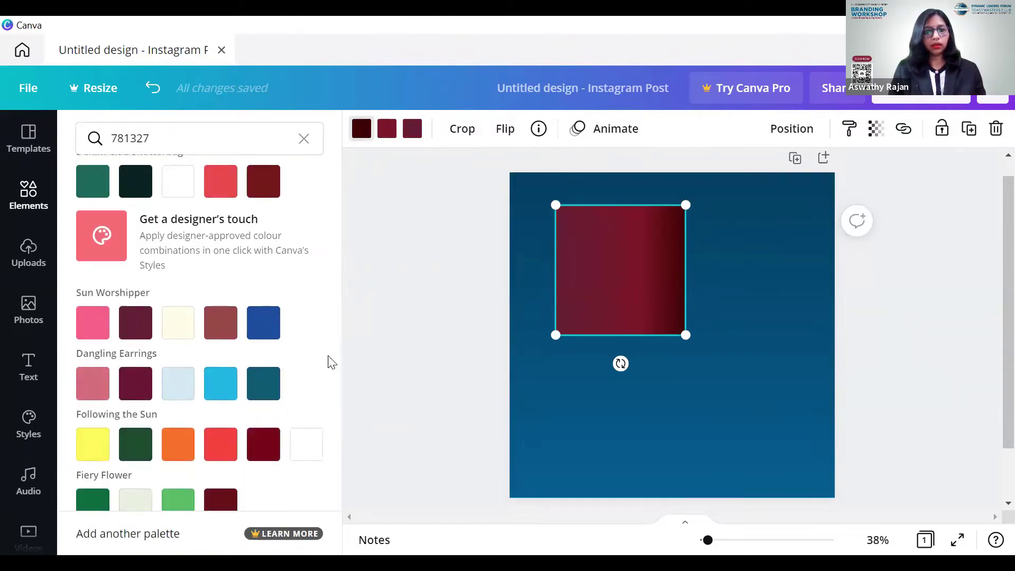
Step: Set the left end of the small gradient square to the colour 3b0104, matching its right end
left_click(412, 128)
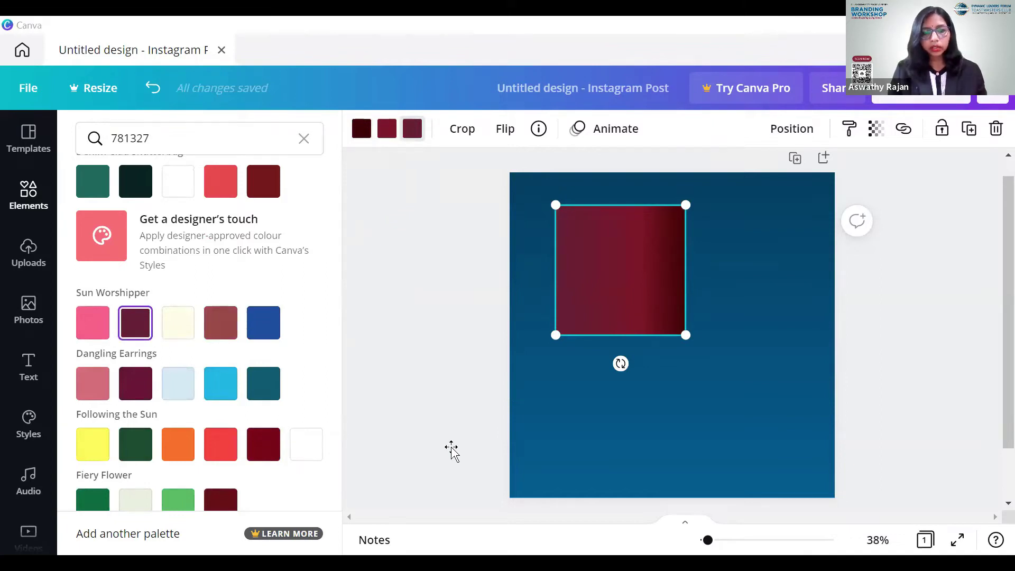
left_click_drag(162, 136, 109, 140)
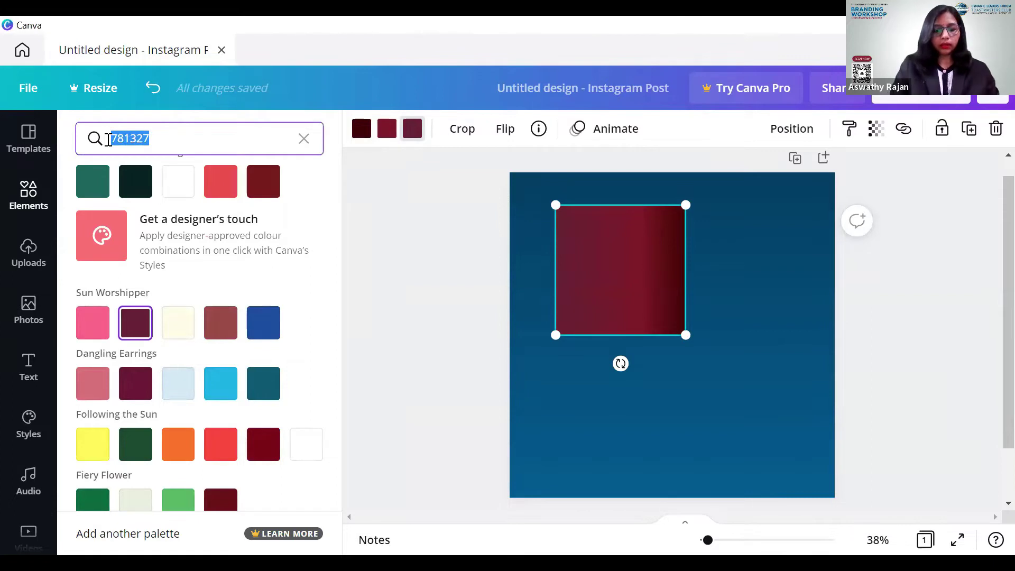
type("3b0104")
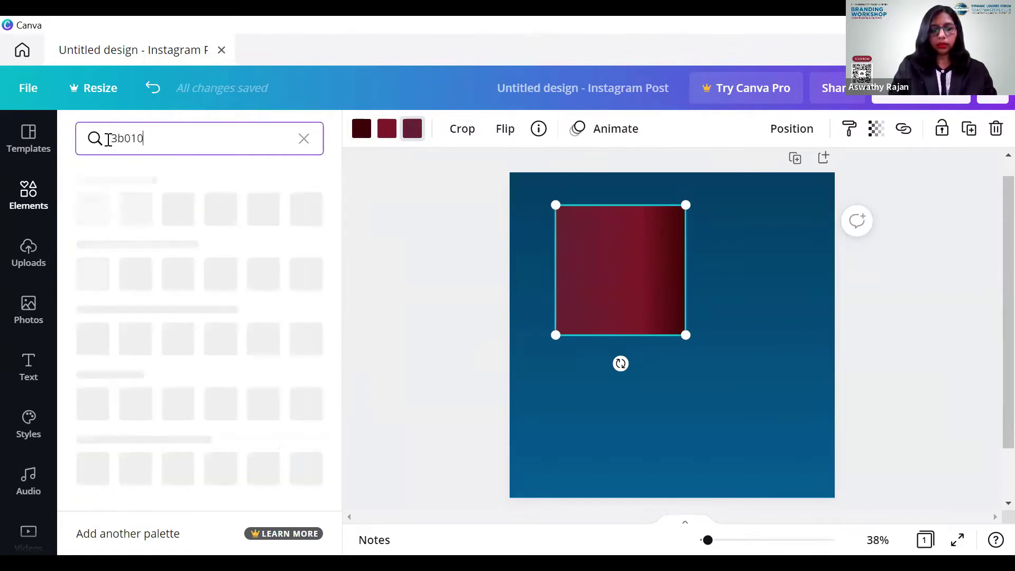
left_click(91, 212)
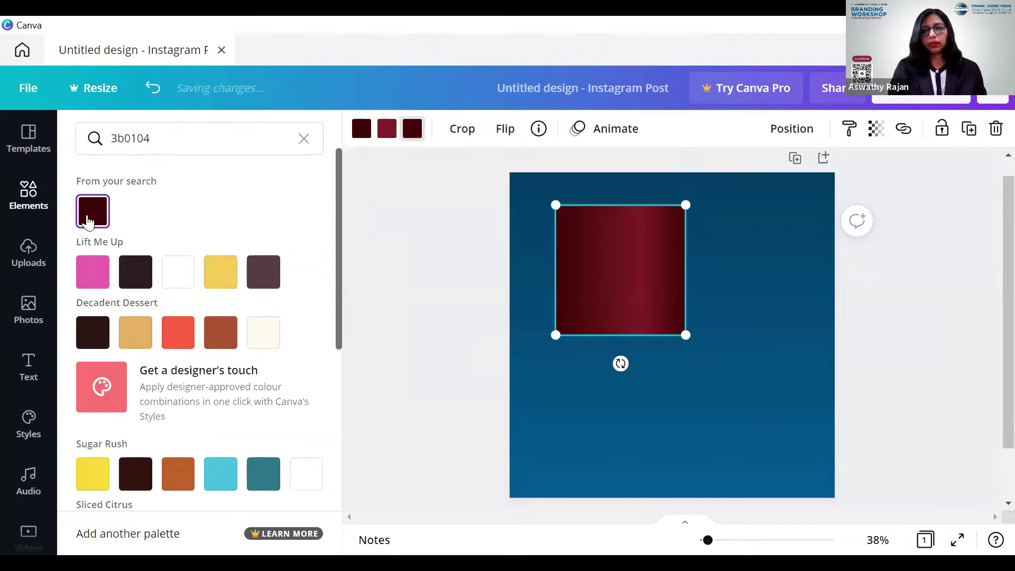
left_click(634, 262)
left_click(654, 263)
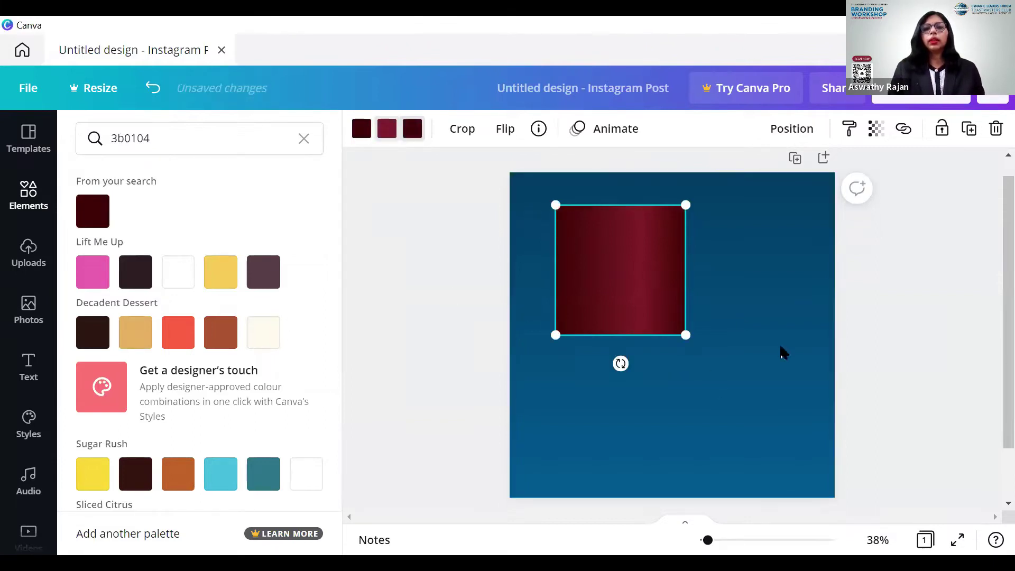
Step: Remove the small maroon gradient square from the page, leaving only the blue gradient background
left_click_drag(630, 325, 655, 325)
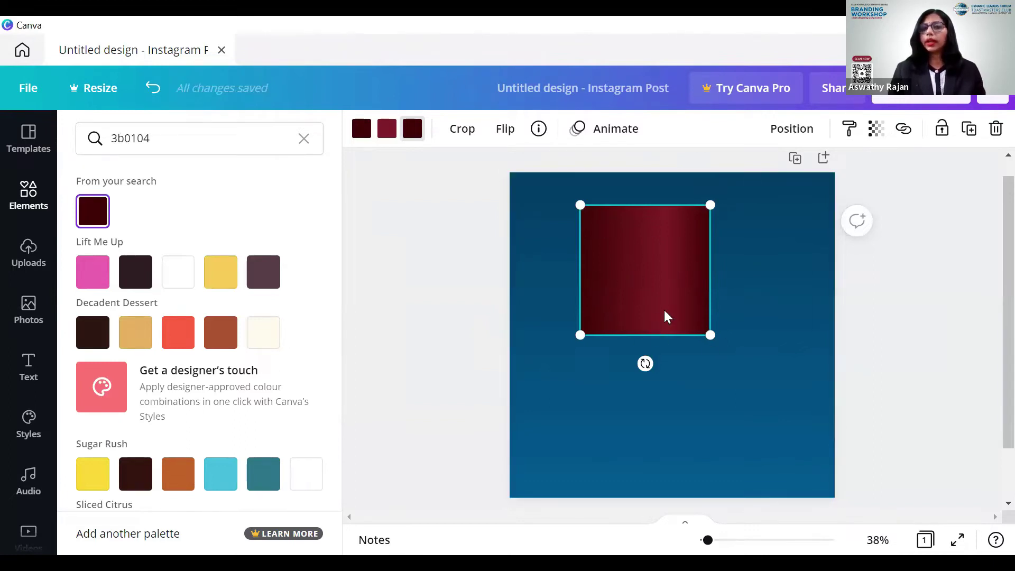
left_click(302, 140)
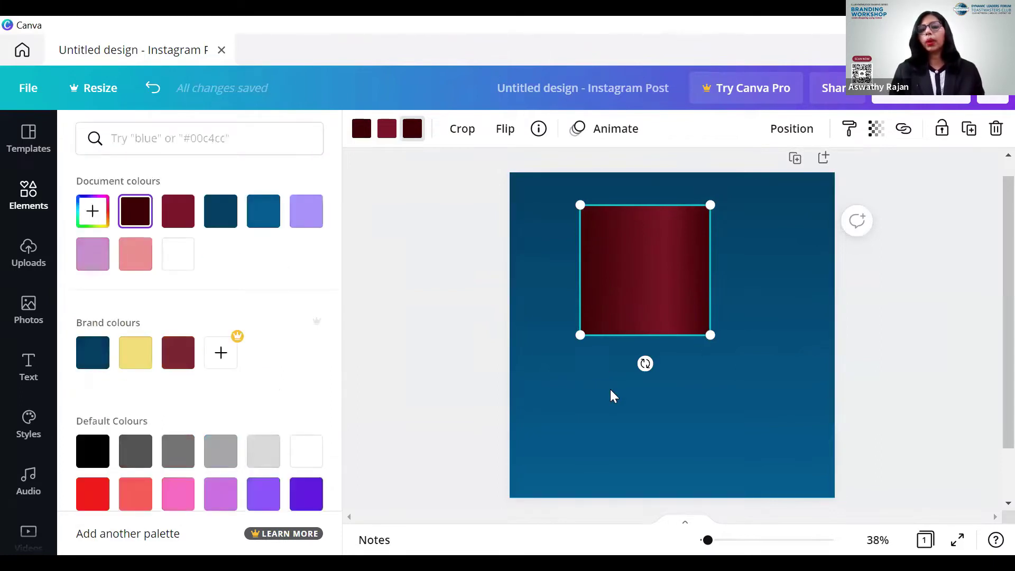
key("ctrl+z")
key("ctrl+z")
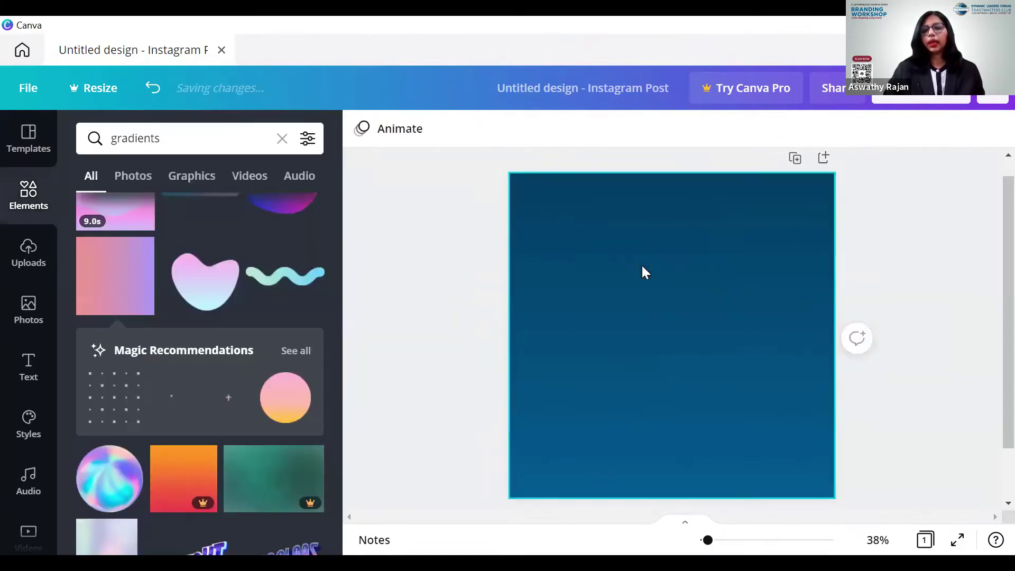
scroll(989, 303, "up", 1)
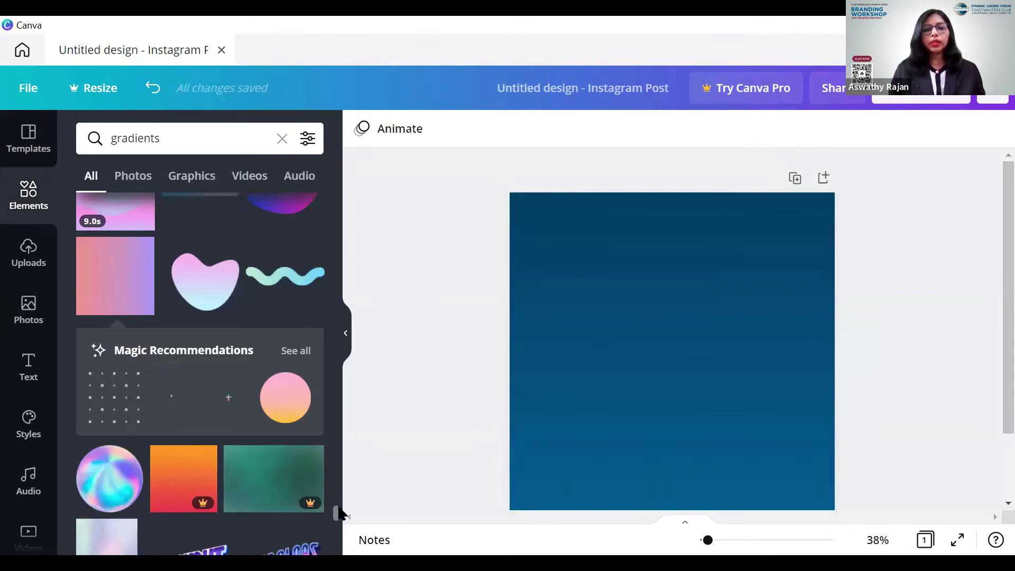
left_click_drag(338, 509, 325, 197)
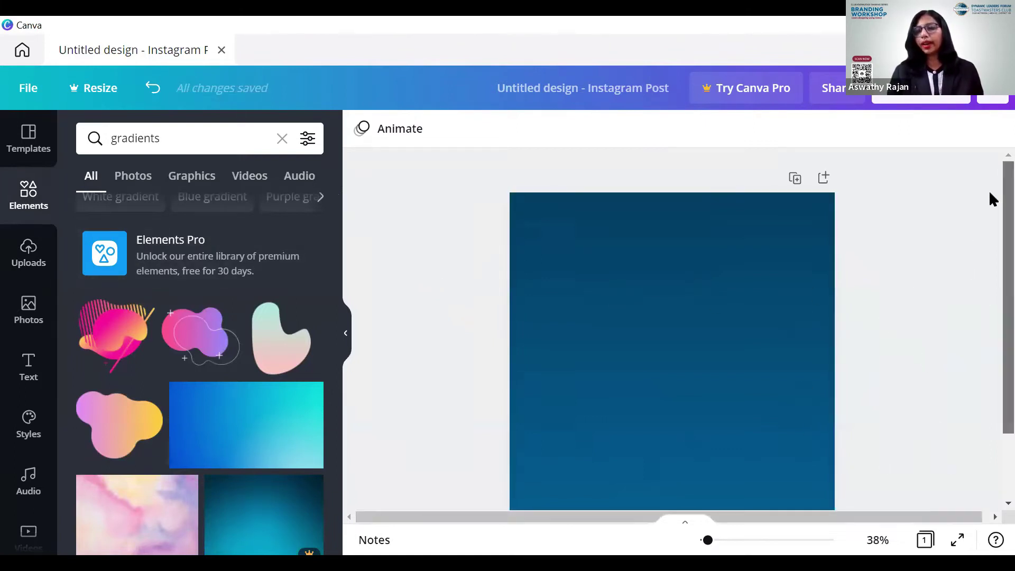
scroll(990, 194, "down", 2)
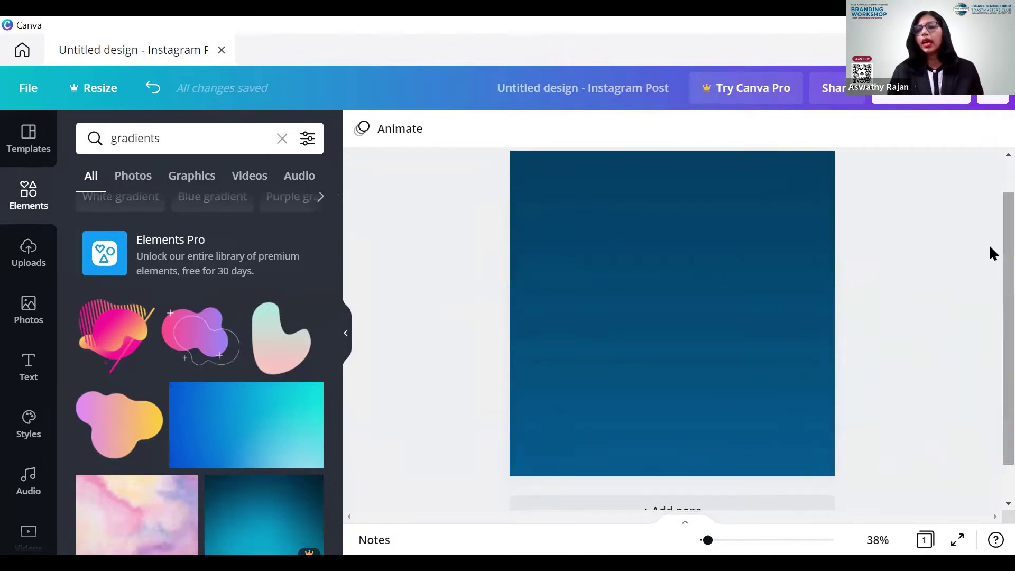
scroll(989, 218, "up", 2)
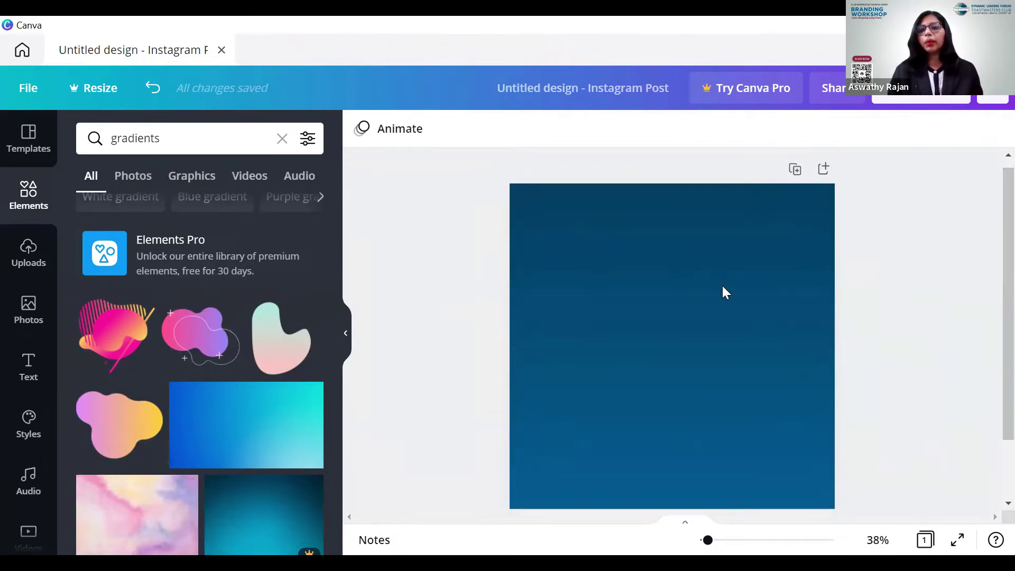
left_click(666, 318)
left_click_drag(666, 317, 680, 283)
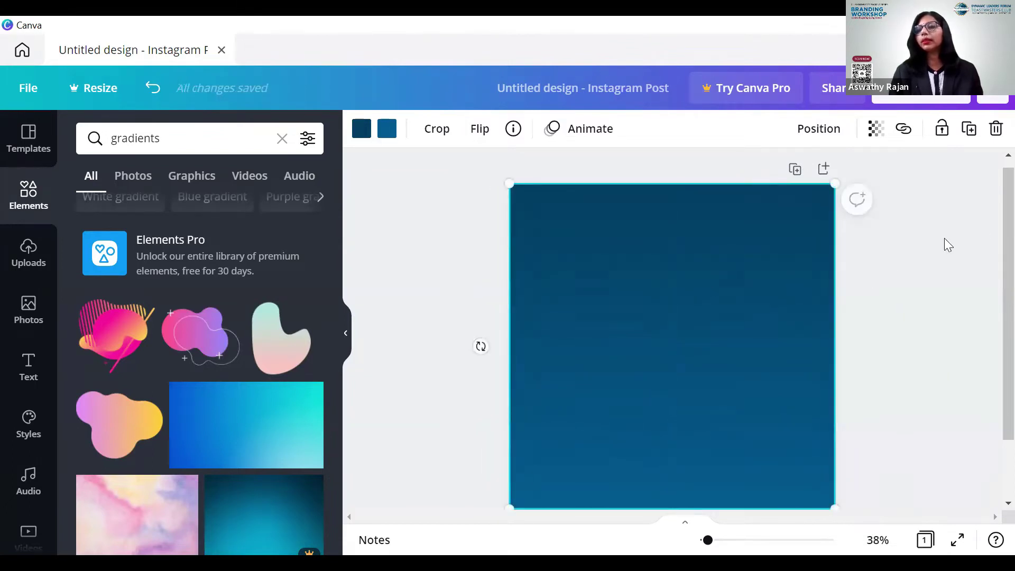
scroll(989, 207, "down", 2)
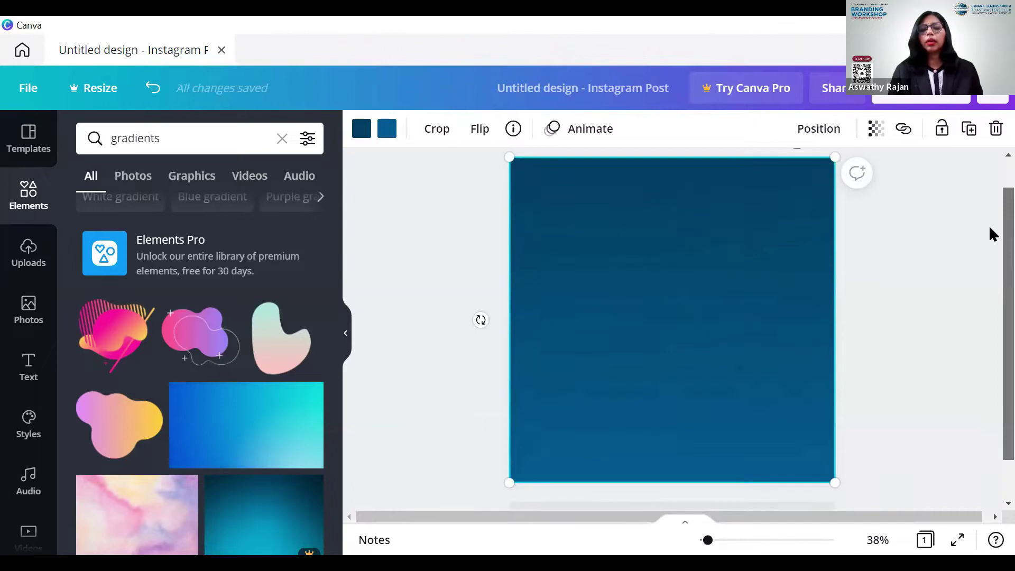
left_click(990, 228)
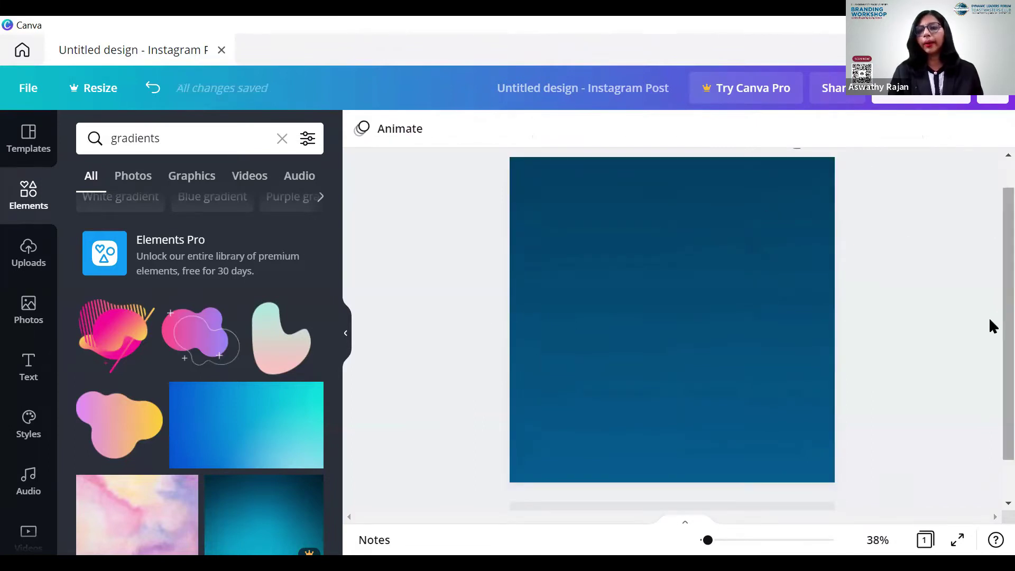
scroll(989, 315, "up", 1)
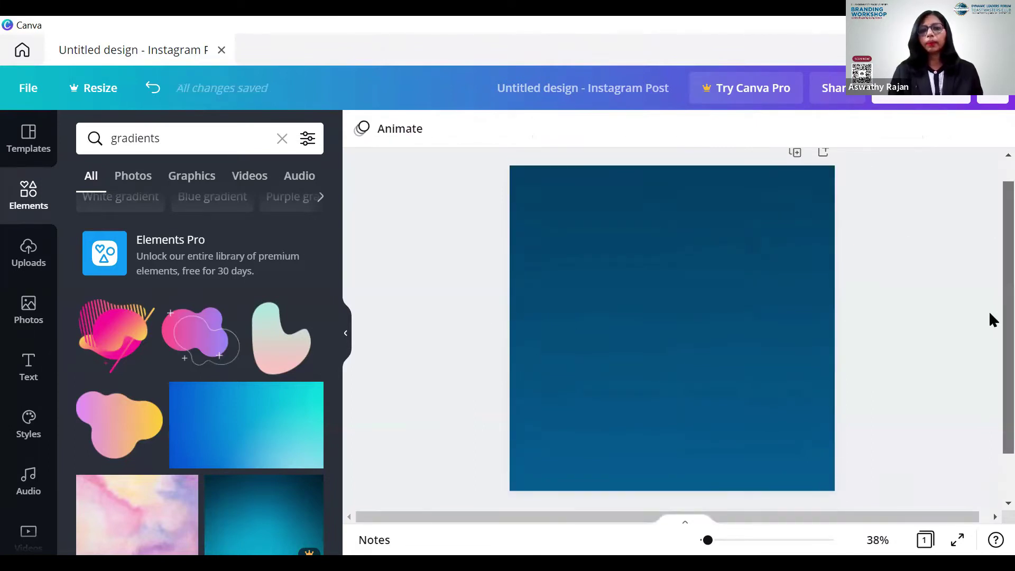
scroll(989, 318, "up", 2)
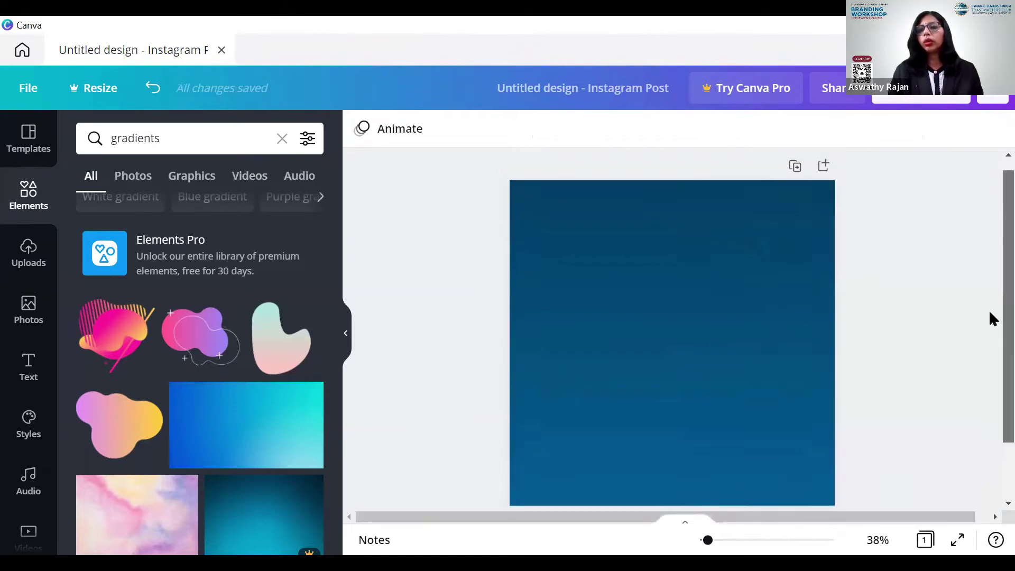
Step: Lock the blue gradient background in place on the page and deselect it
left_click(765, 368)
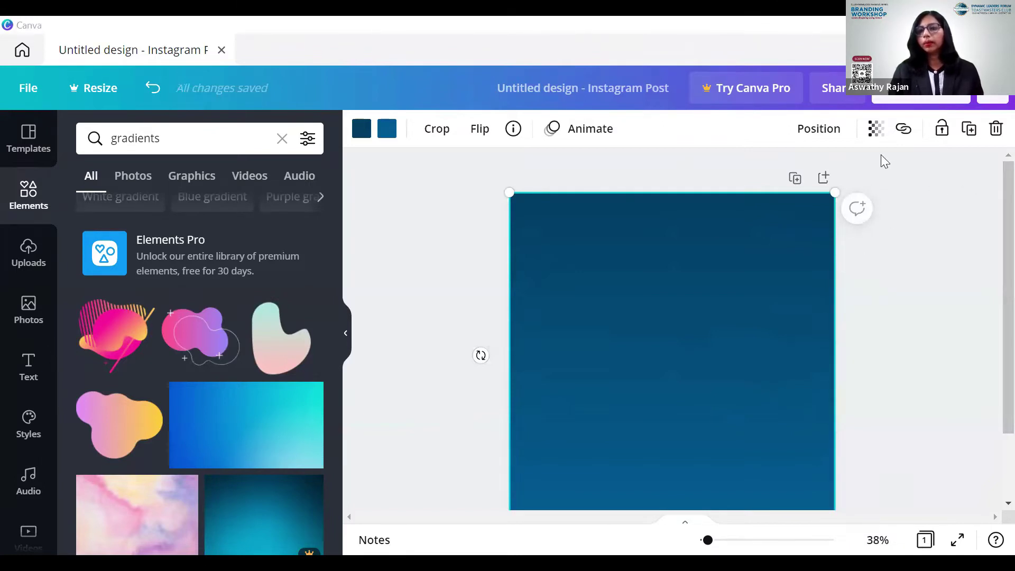
left_click(942, 129)
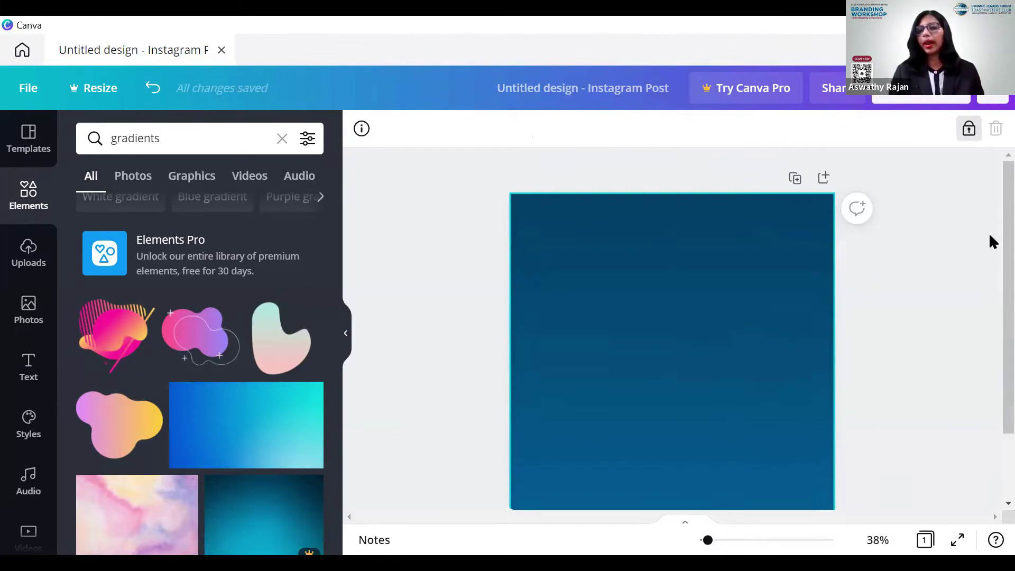
scroll(992, 242, "down", 2)
scroll(989, 262, "up", 2)
left_click(989, 259)
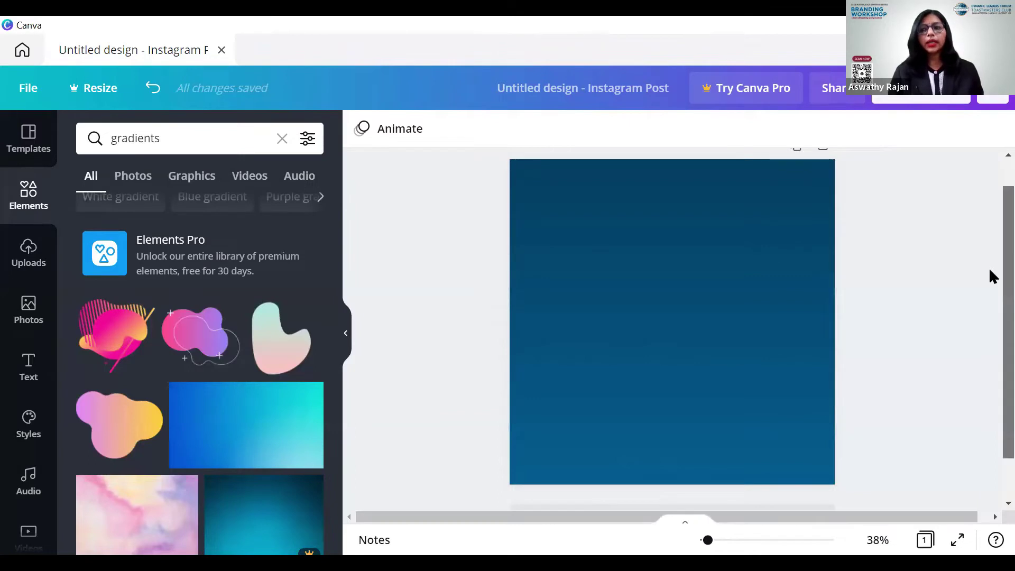
scroll(989, 265, "up", 1)
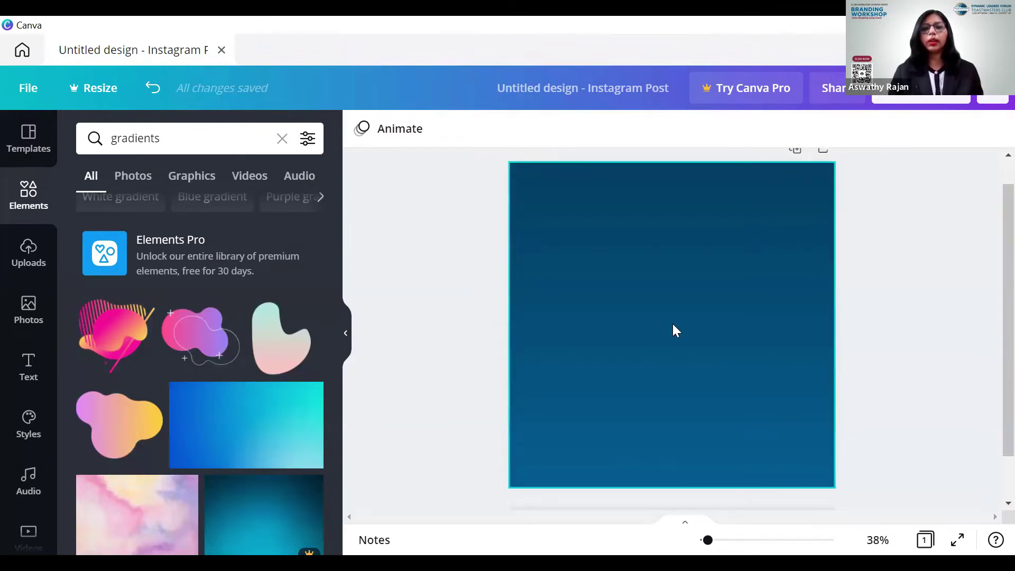
Step: Try the uploaded photo of the woman at the lectern on the locked background at different sizes and positions, and delete it
left_click(30, 269)
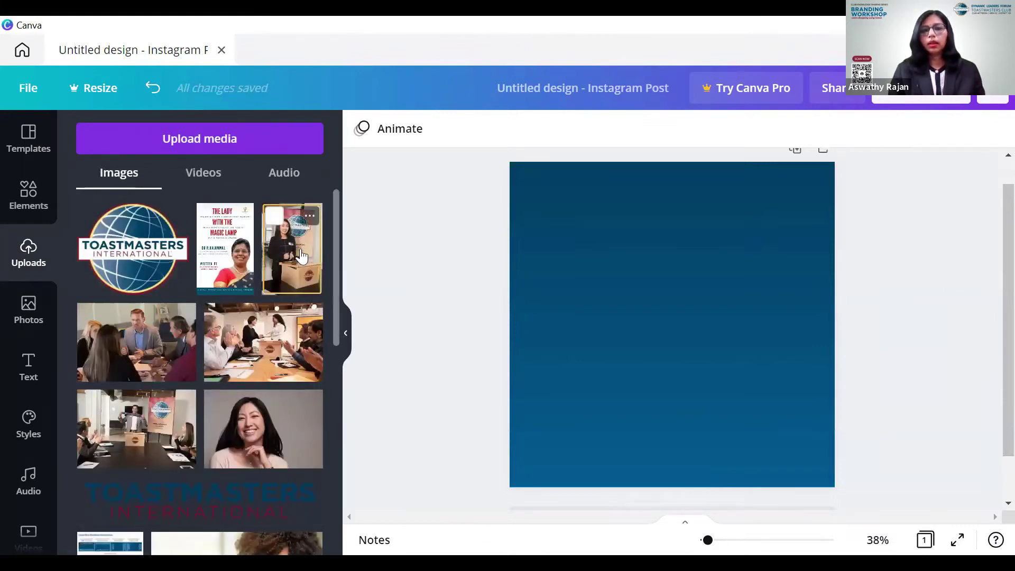
left_click(290, 276)
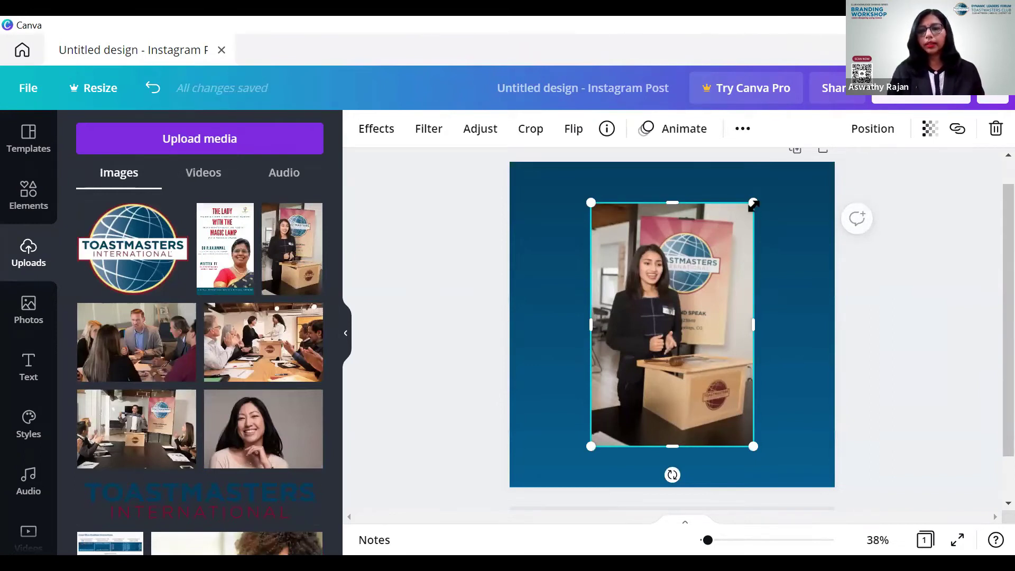
left_click_drag(754, 205, 681, 291)
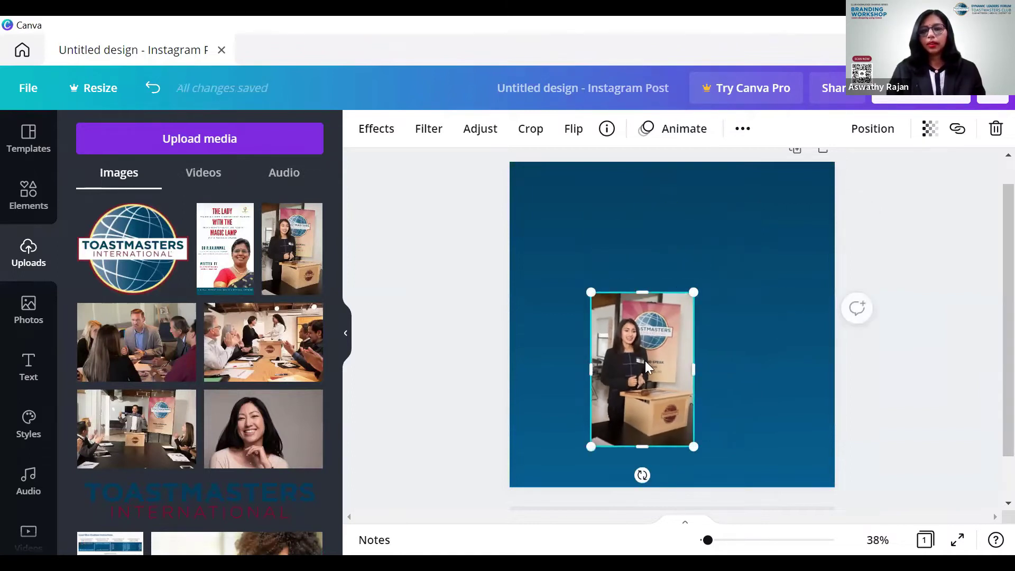
mouse_move(624, 366)
left_mouse_down()
mouse_move(691, 358)
mouse_move(625, 363)
left_mouse_up()
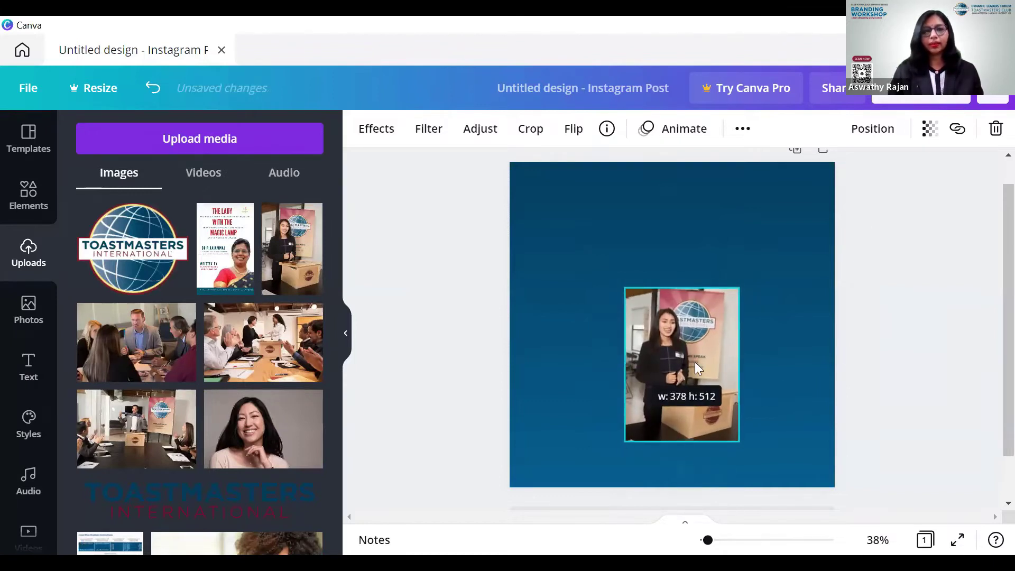
left_click_drag(681, 353, 755, 325)
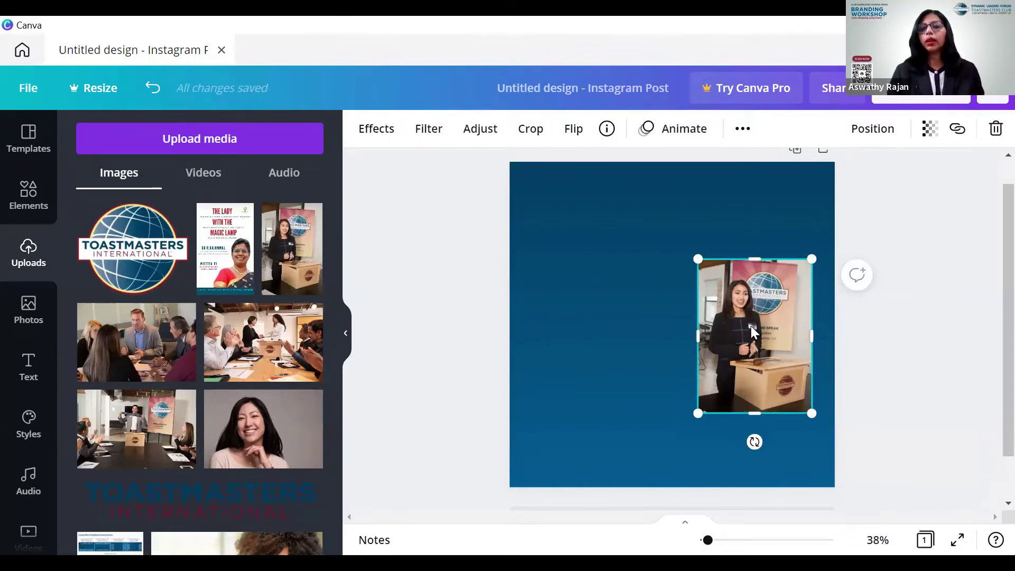
key("ctrl+z")
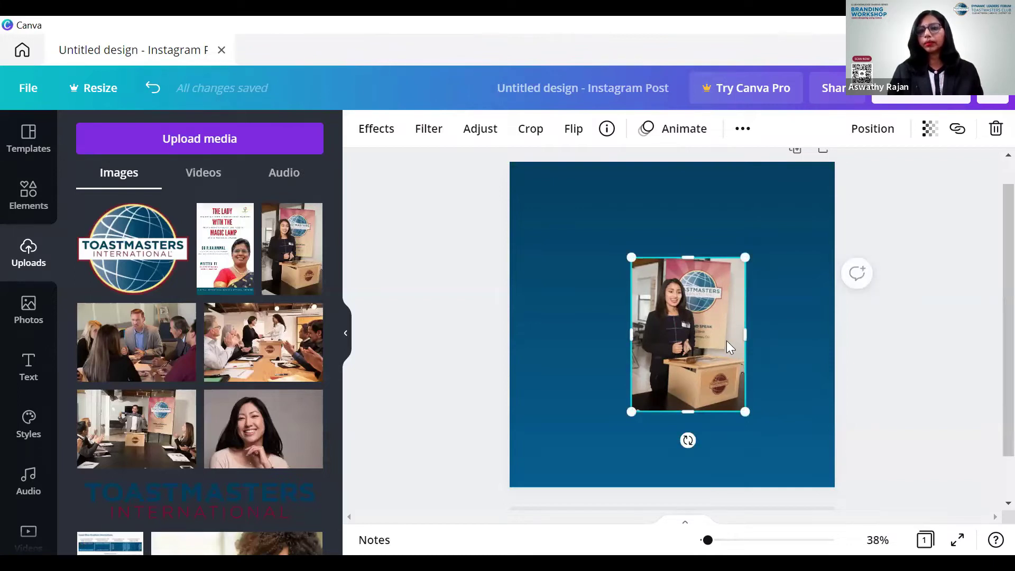
left_click_drag(618, 256, 517, 199)
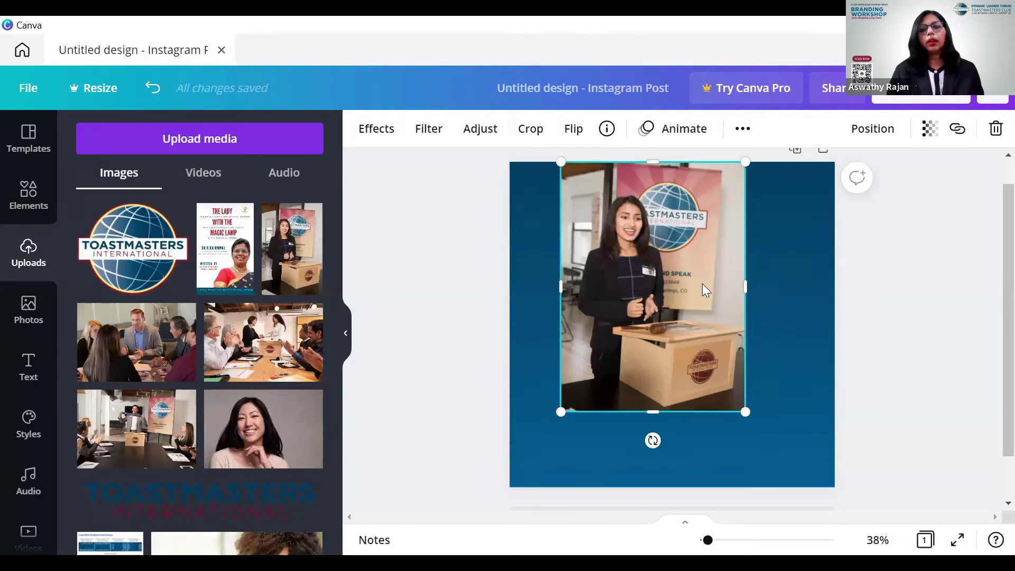
key("Delete")
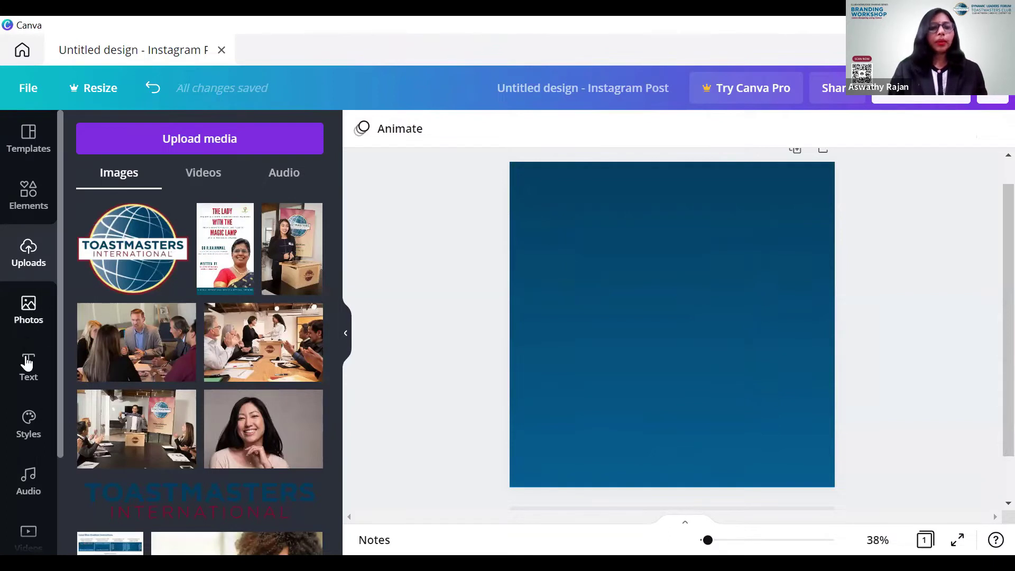
Step: Add a heading to the page that reads "Dynamic Leaders Forum"
left_click(27, 372)
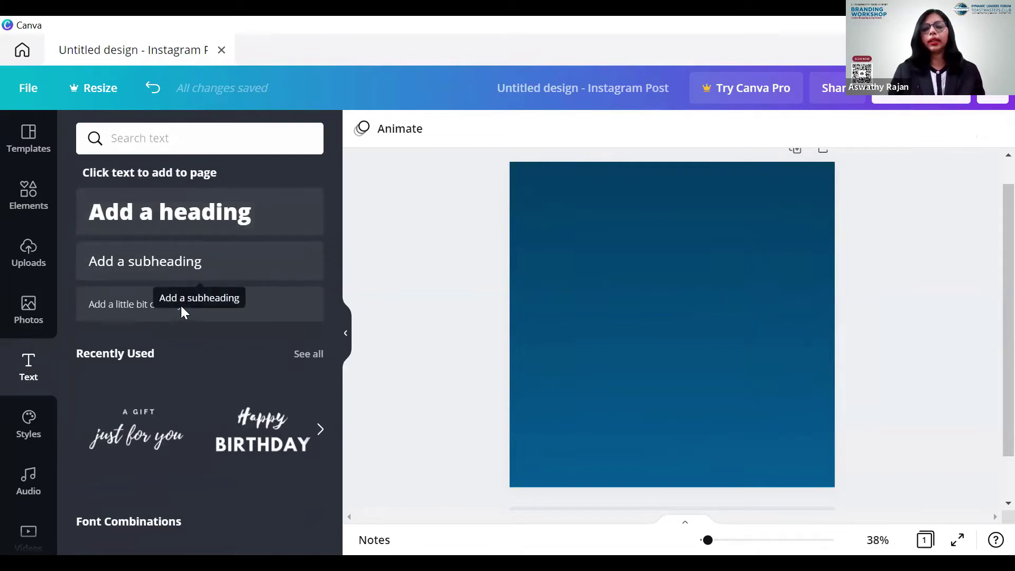
left_click(224, 223)
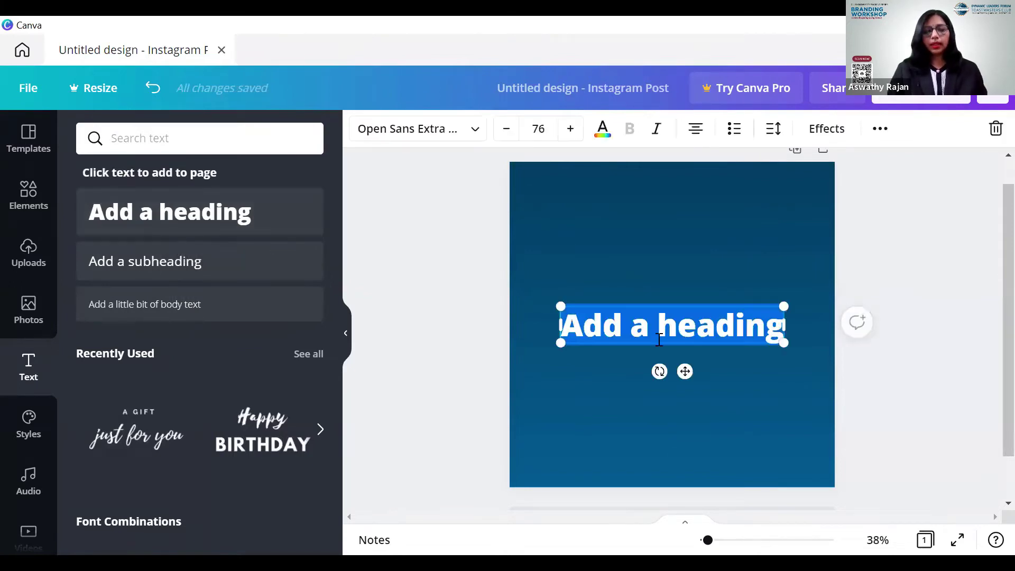
type("Dy")
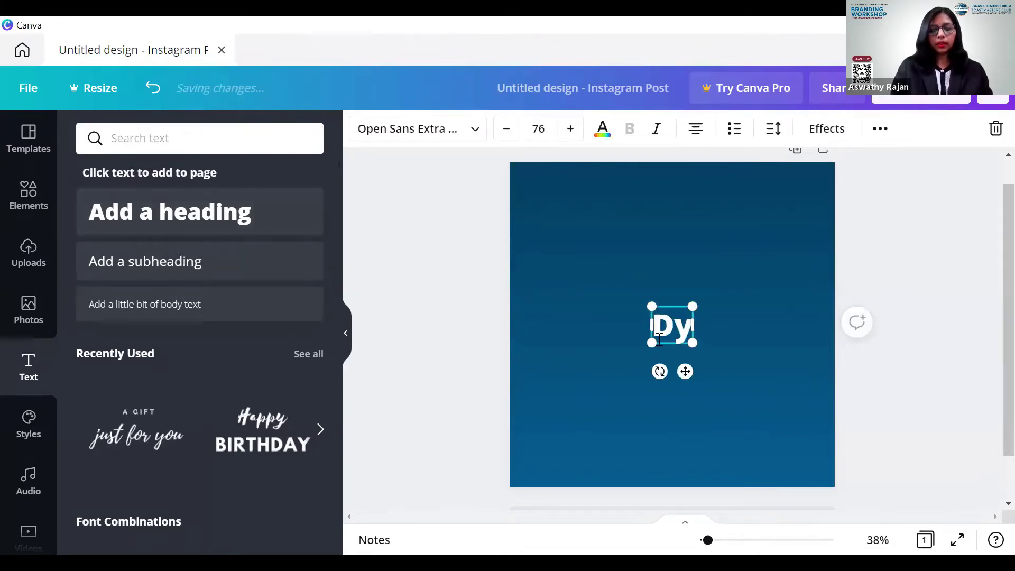
type("namic ")
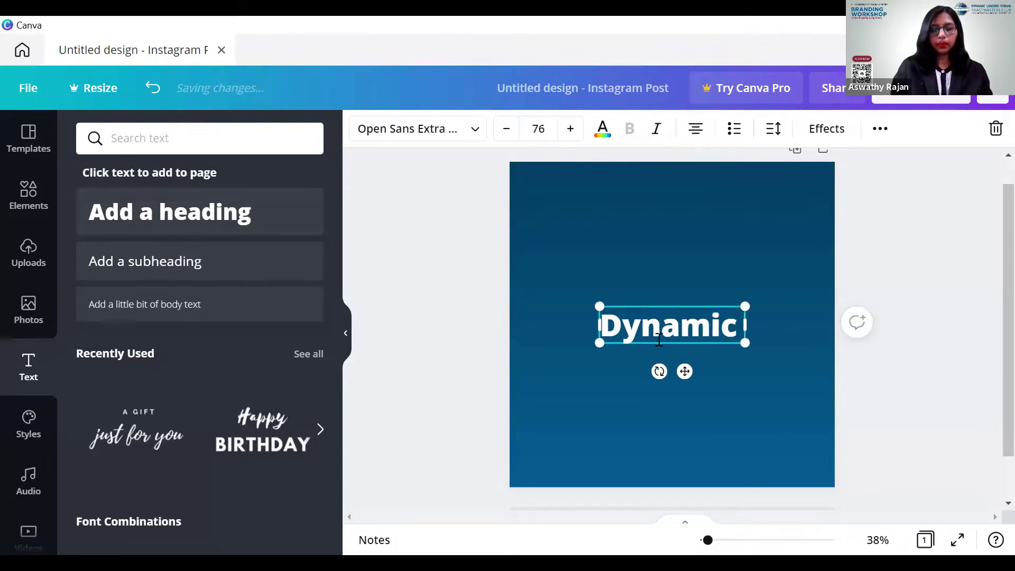
type("Leaders")
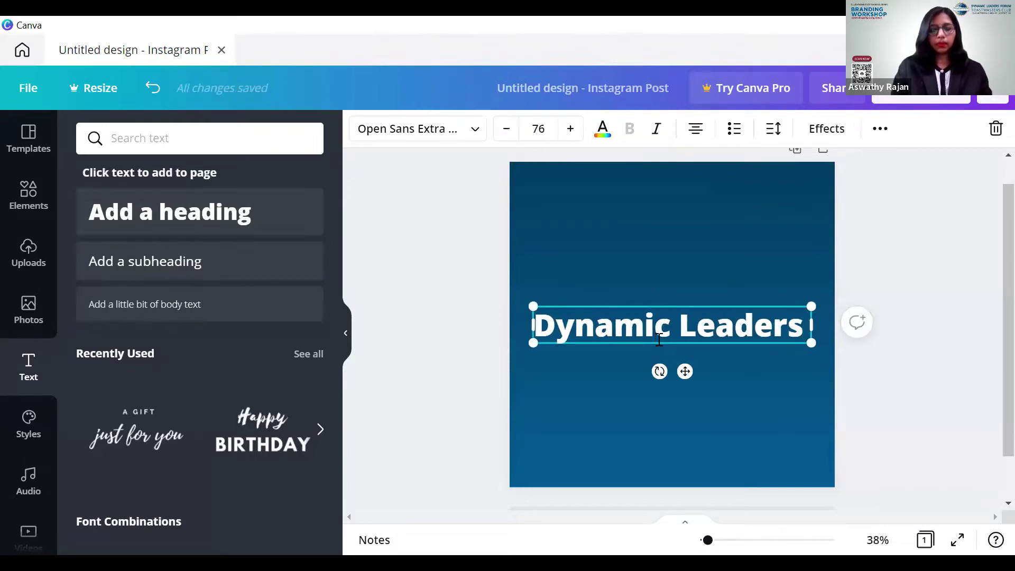
type(" Forum")
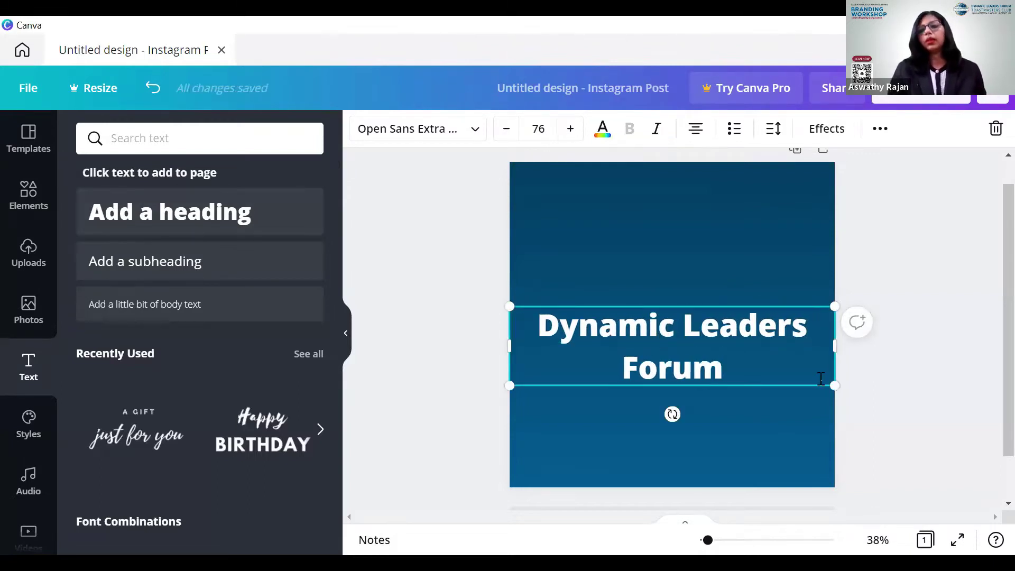
Step: Fit the "Dynamic Leaders Forum" heading on one line at font size 48.2, about 1,027 wide, and set its font to Montserrat Semi-Bold
left_click_drag(835, 385, 717, 356)
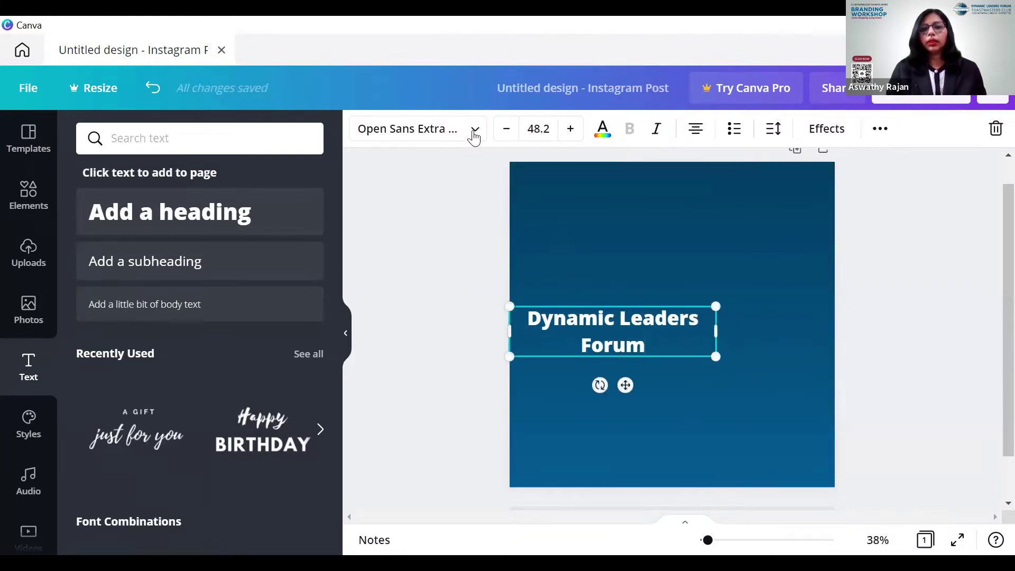
left_click_drag(716, 334, 822, 326)
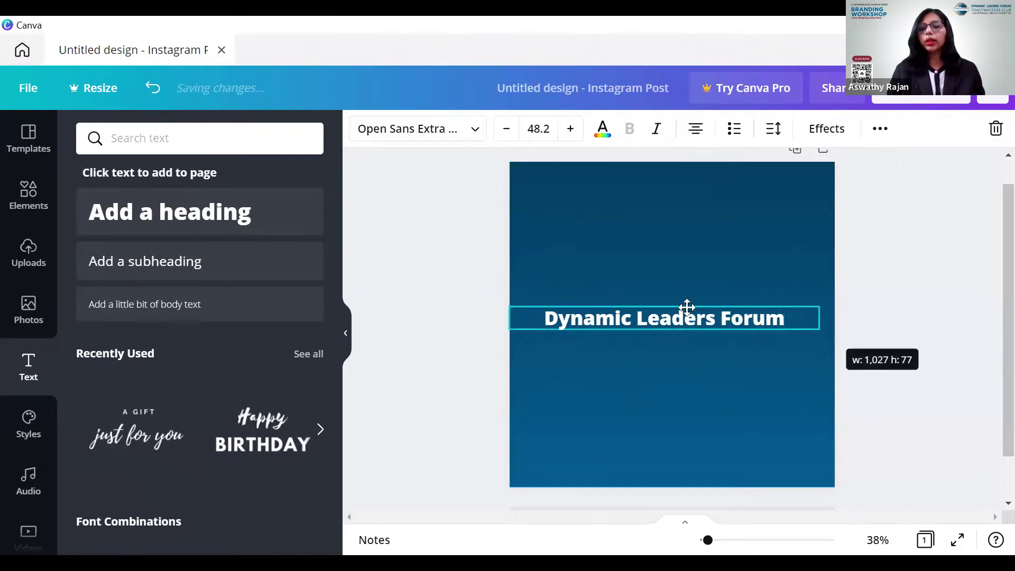
left_click(477, 130)
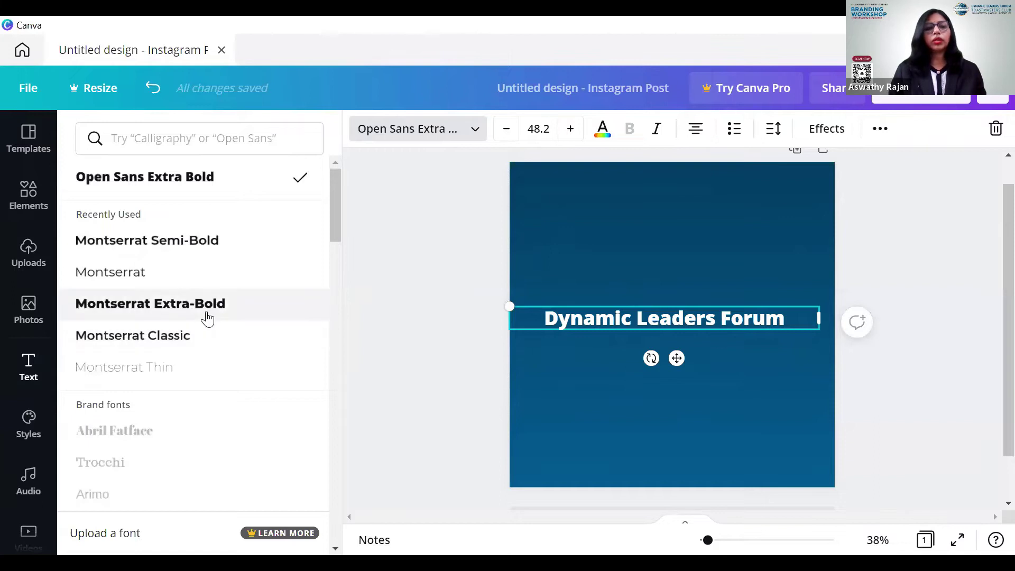
left_click(217, 241)
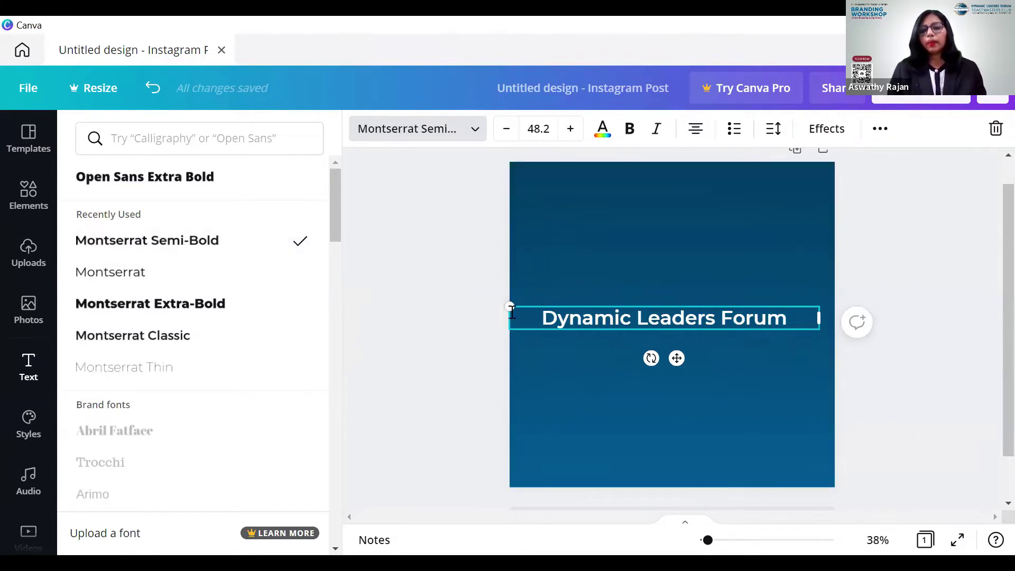
left_click_drag(539, 316, 588, 319)
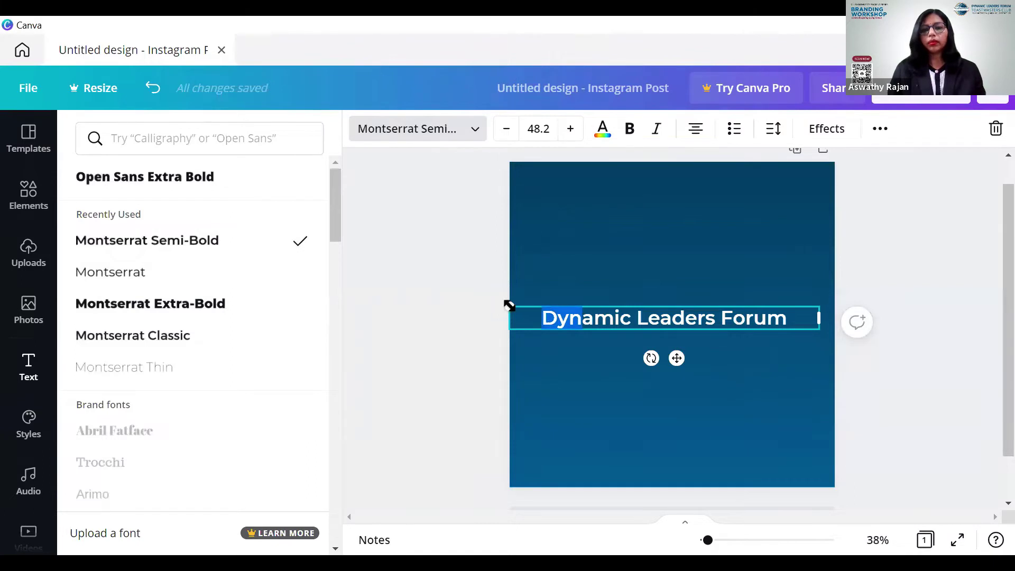
Step: Shrink the "Dynamic Leaders Forum" heading to font size 32.3 and move it to the top centre of the page
left_click_drag(513, 306, 612, 315)
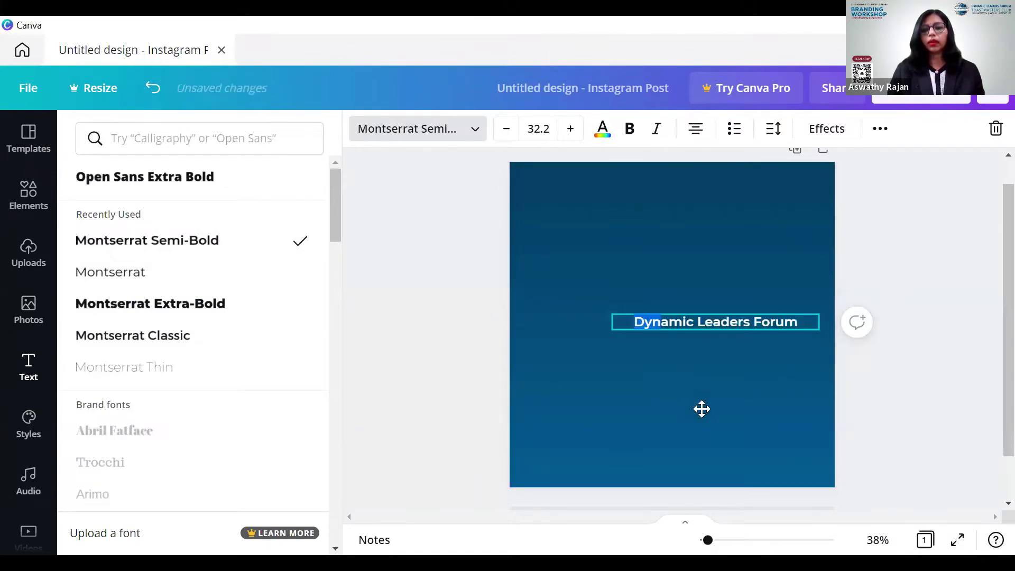
left_click(814, 329)
left_click_drag(720, 304, 731, 232)
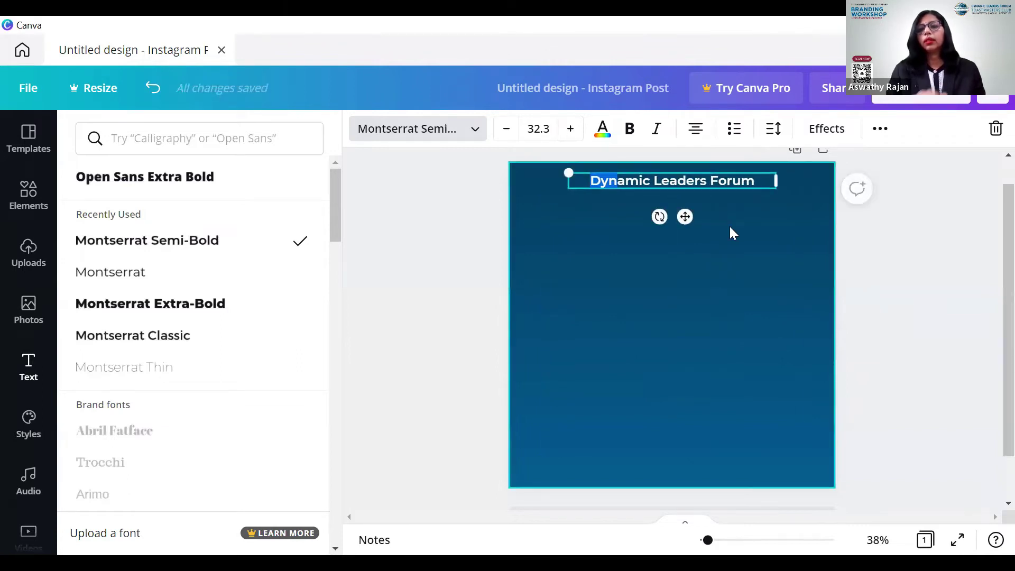
left_click(731, 232)
Step: Add a second line reading "Toastmasters Club" to the "Dynamic Leaders Forum" heading
left_click(720, 184)
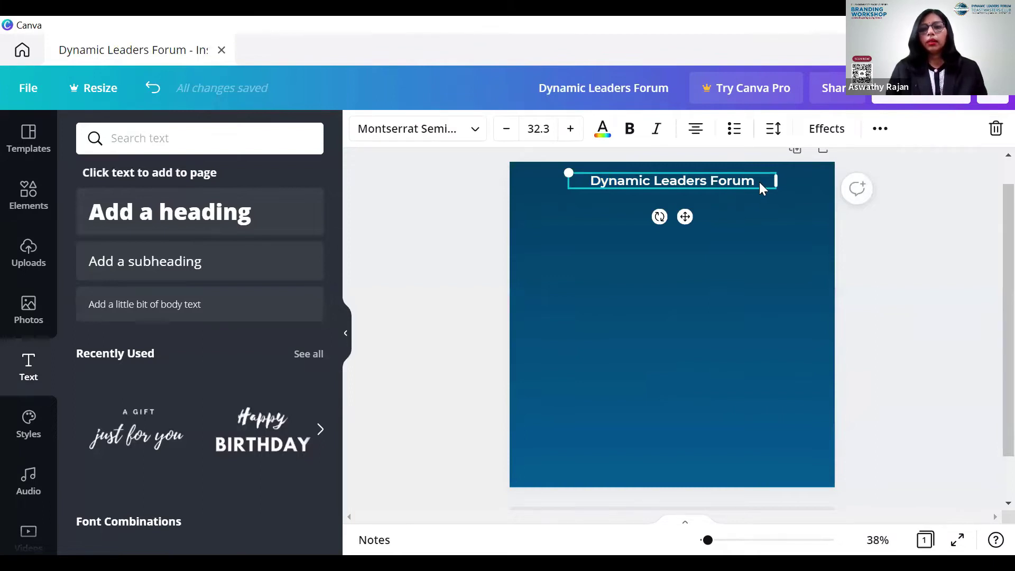
type("Toastma")
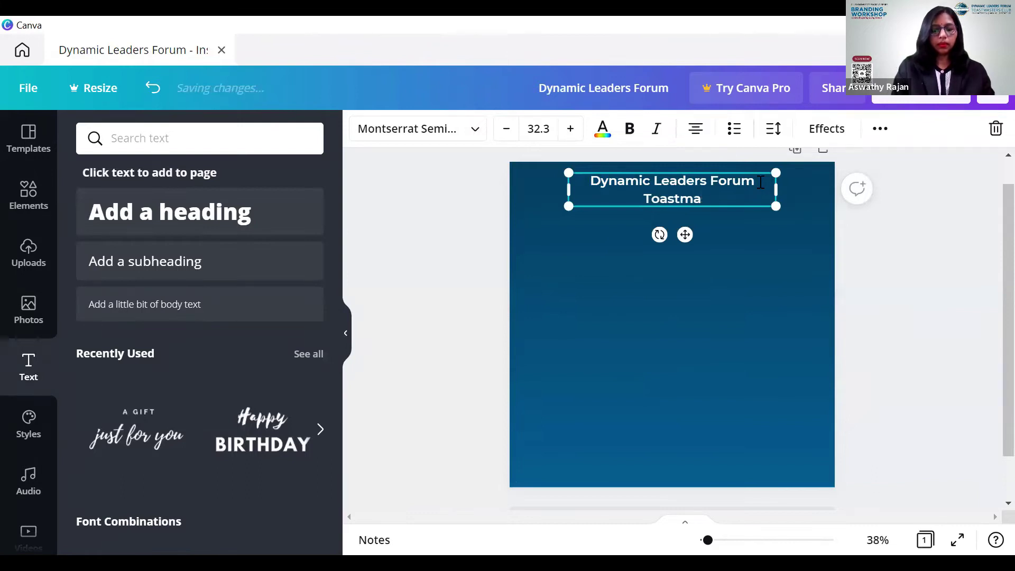
type("sters Club")
left_click(821, 234)
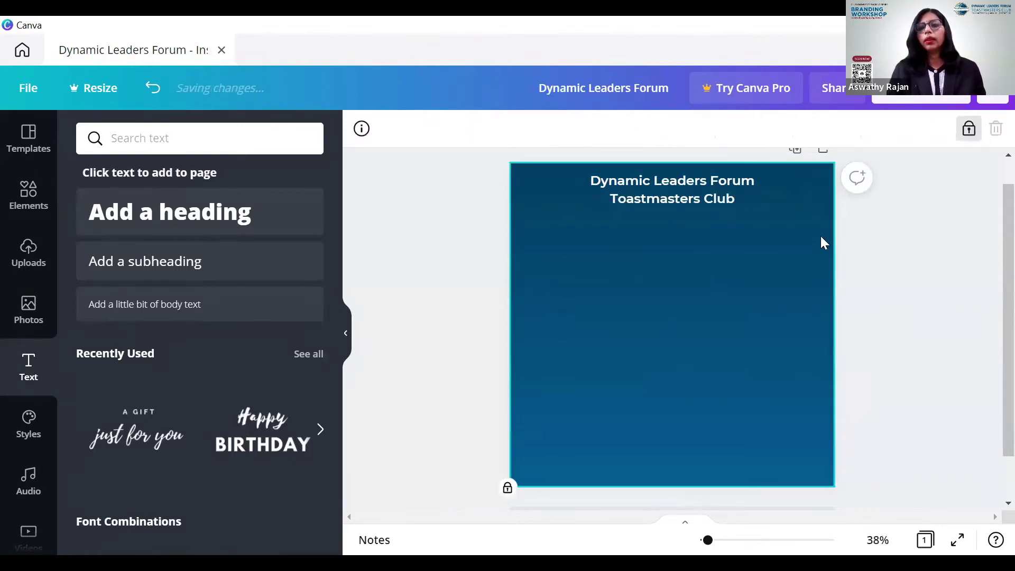
Step: Apply the Lift text effect at intensity 50 to the two-line heading and deselect it
left_click(724, 205)
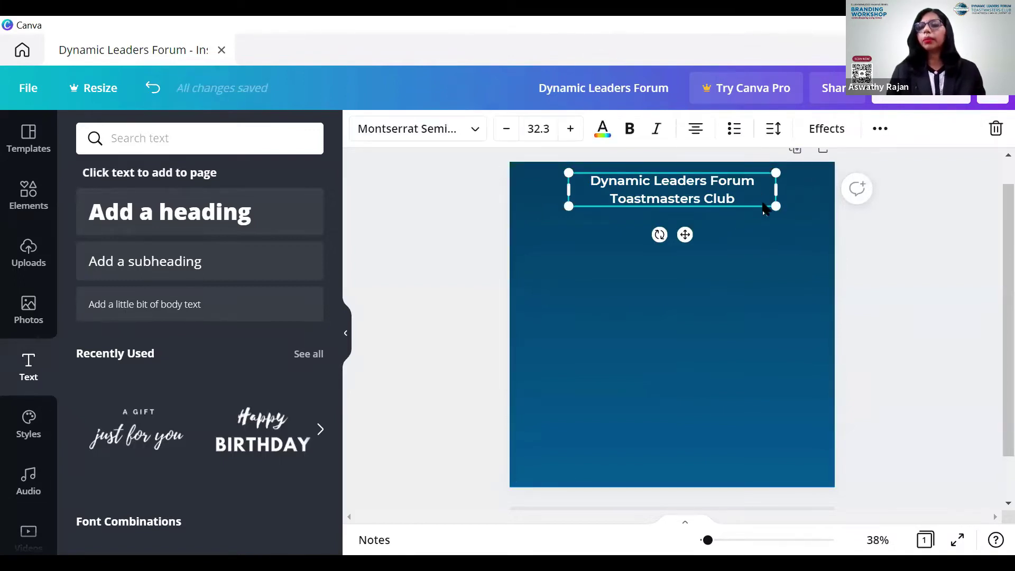
left_click(829, 140)
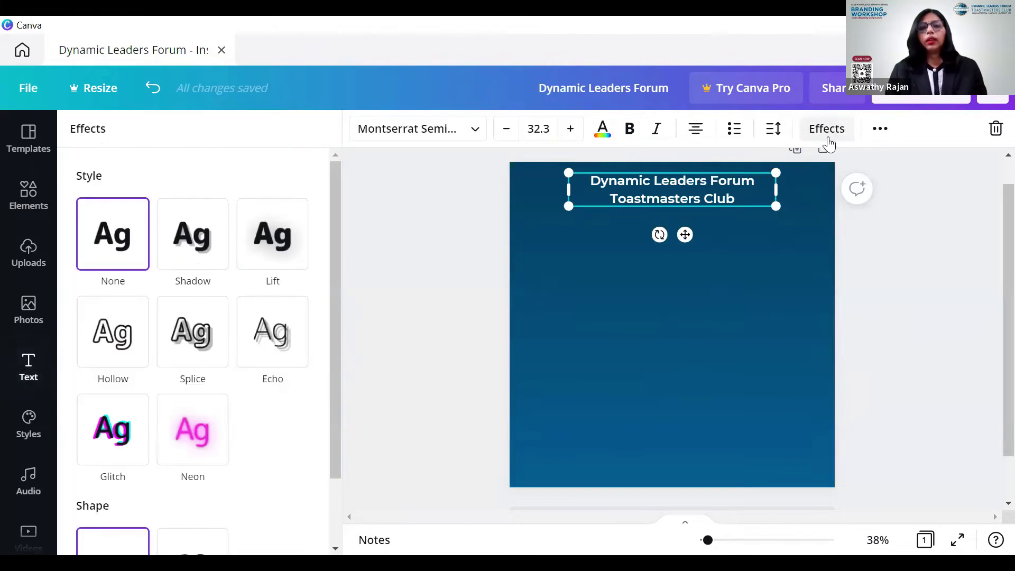
left_click(263, 239)
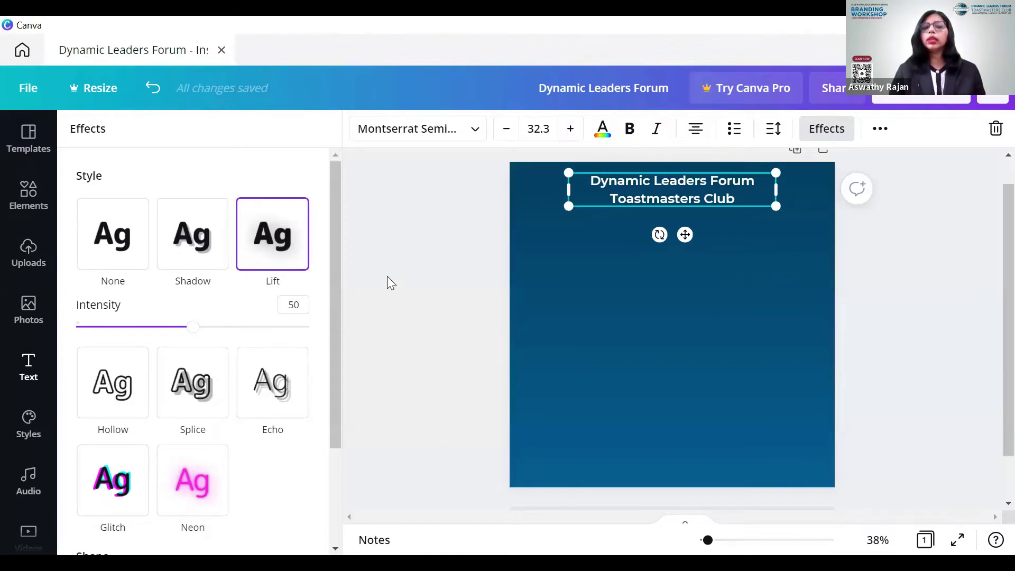
left_click_drag(336, 397, 349, 381)
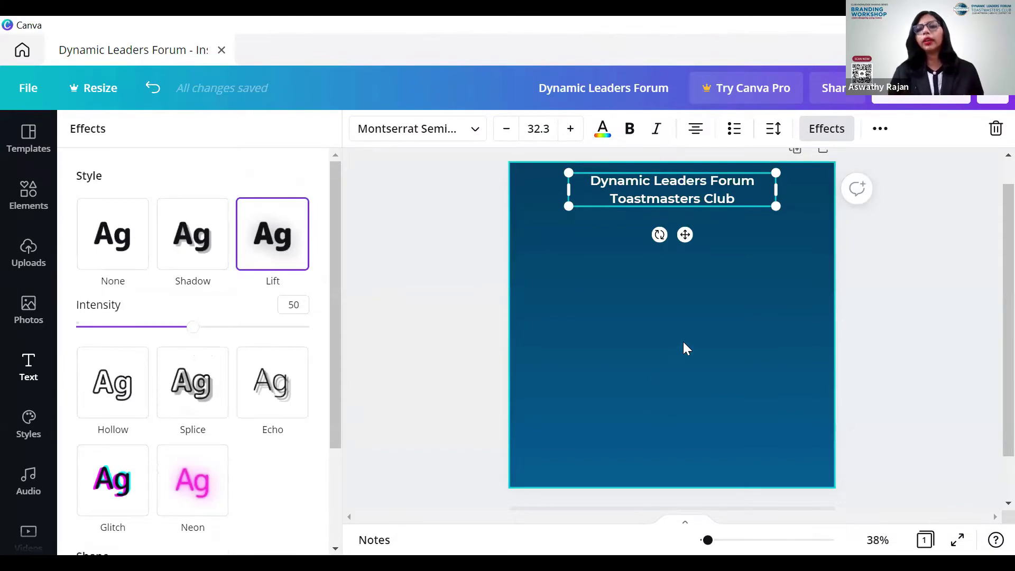
left_click(624, 336)
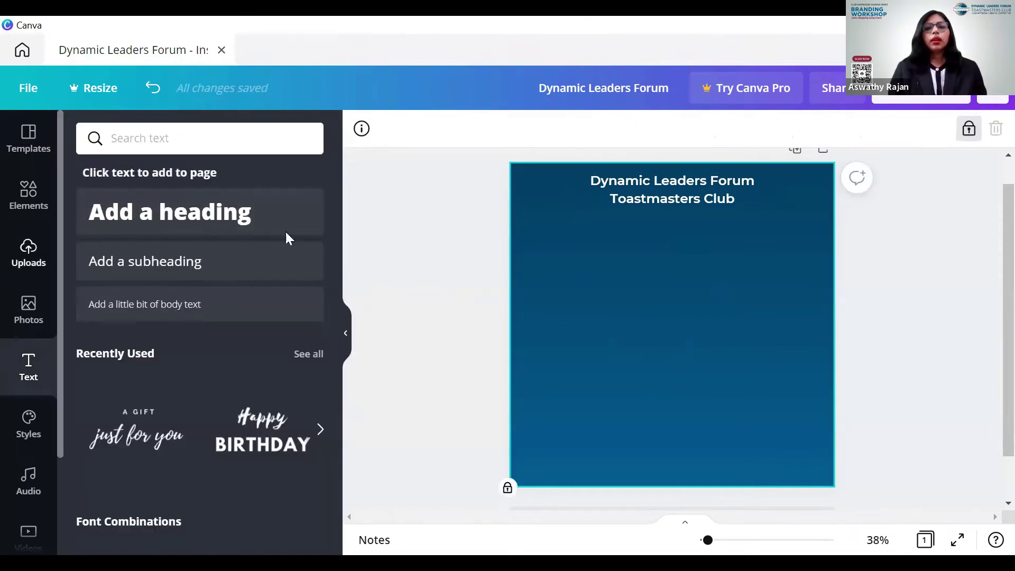
Step: Try the page alignments Middle, Left, Right, Bottom and Top on the two-line heading
left_click(680, 198)
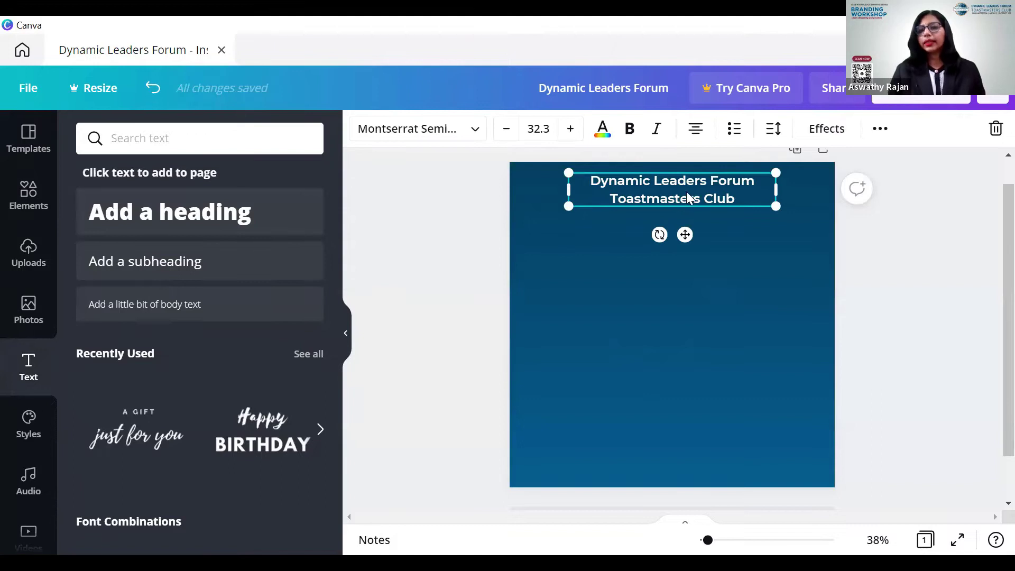
left_click(880, 129)
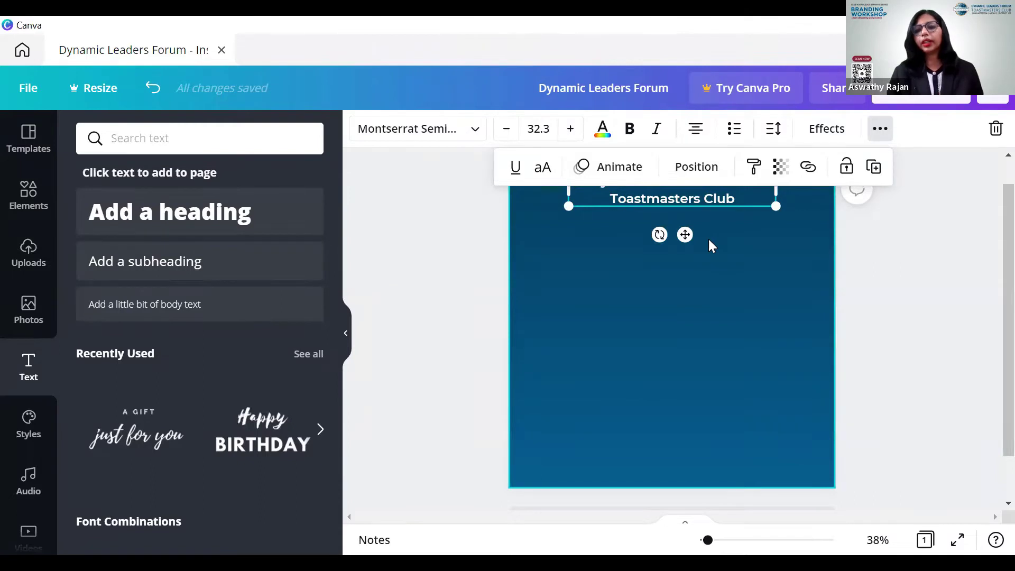
left_click(697, 168)
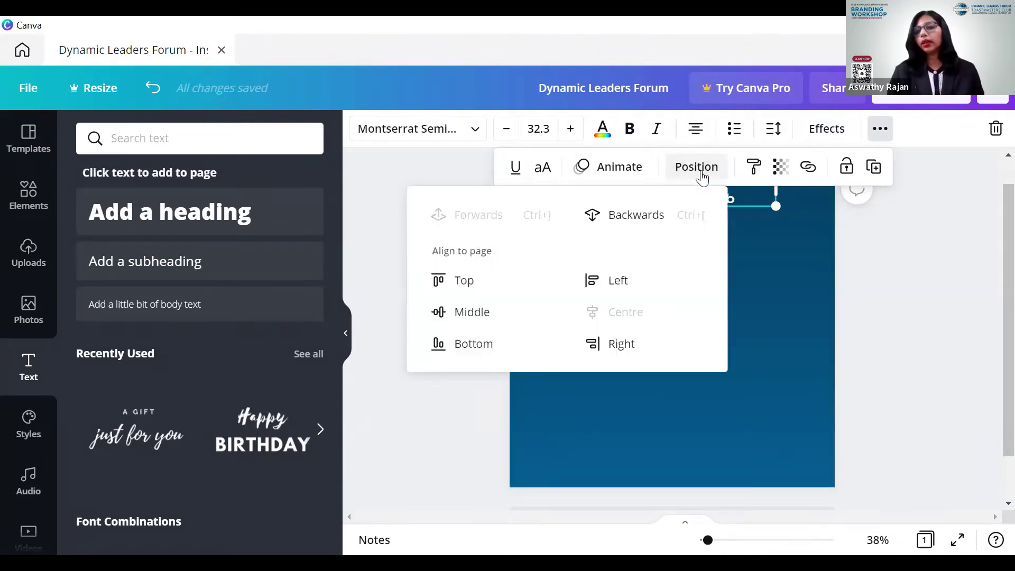
left_click(465, 285)
left_click(468, 313)
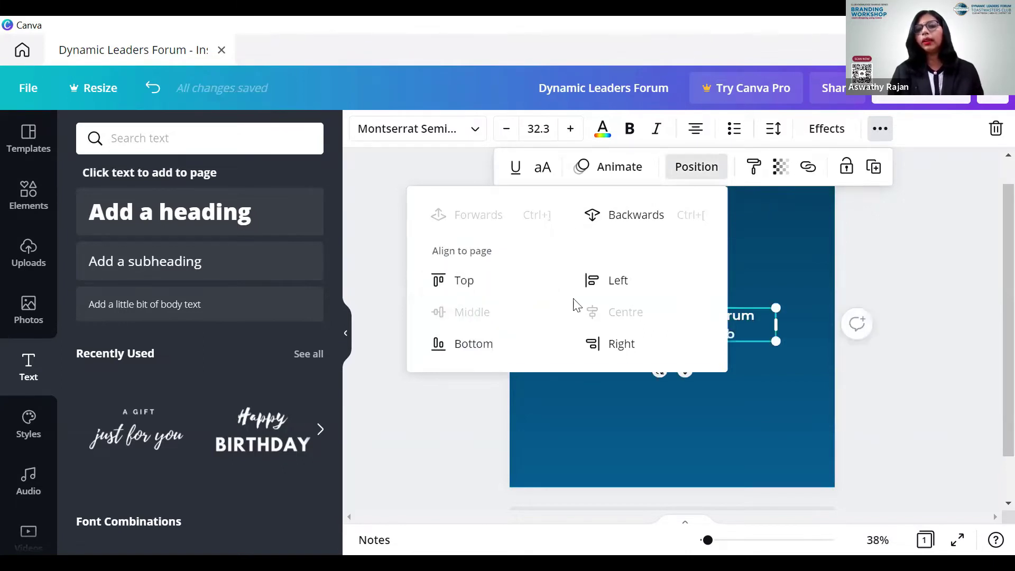
left_click(613, 281)
left_click(616, 345)
left_click(479, 345)
left_click(455, 279)
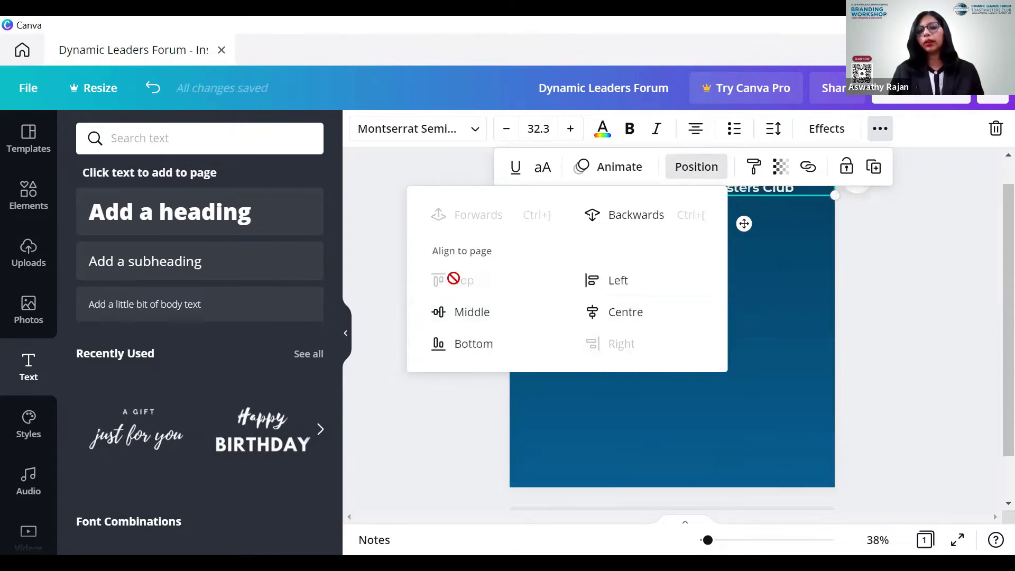
left_click(759, 288)
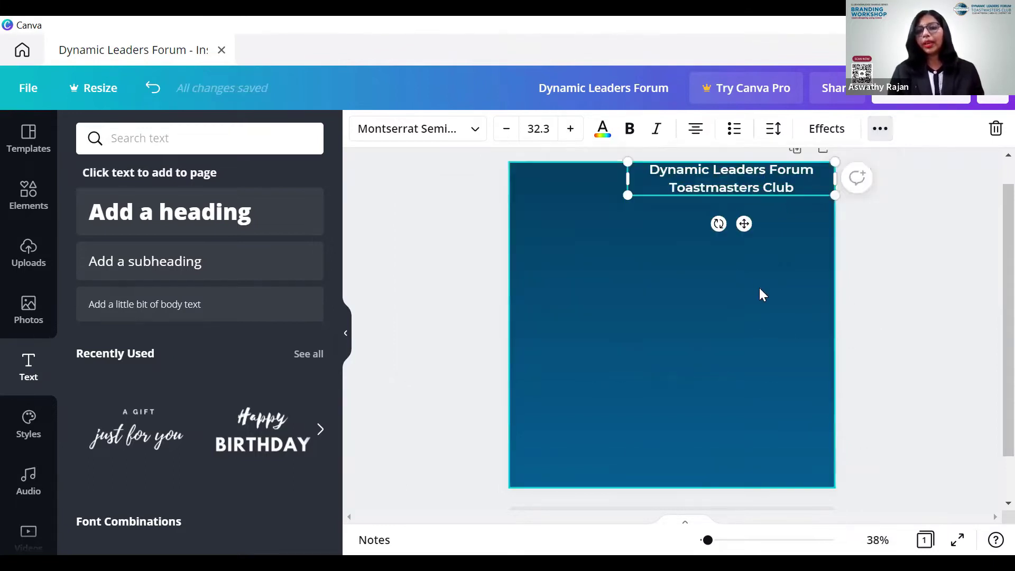
Step: Move the heading from the page's top-right corner to slightly left of centre, just below the top edge
left_click(727, 186)
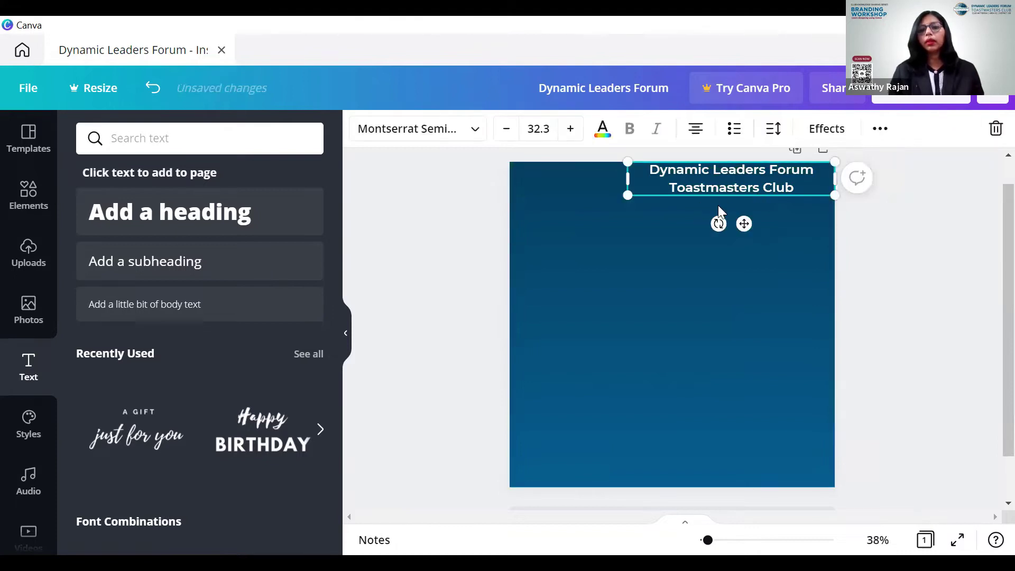
left_click_drag(728, 186, 694, 206)
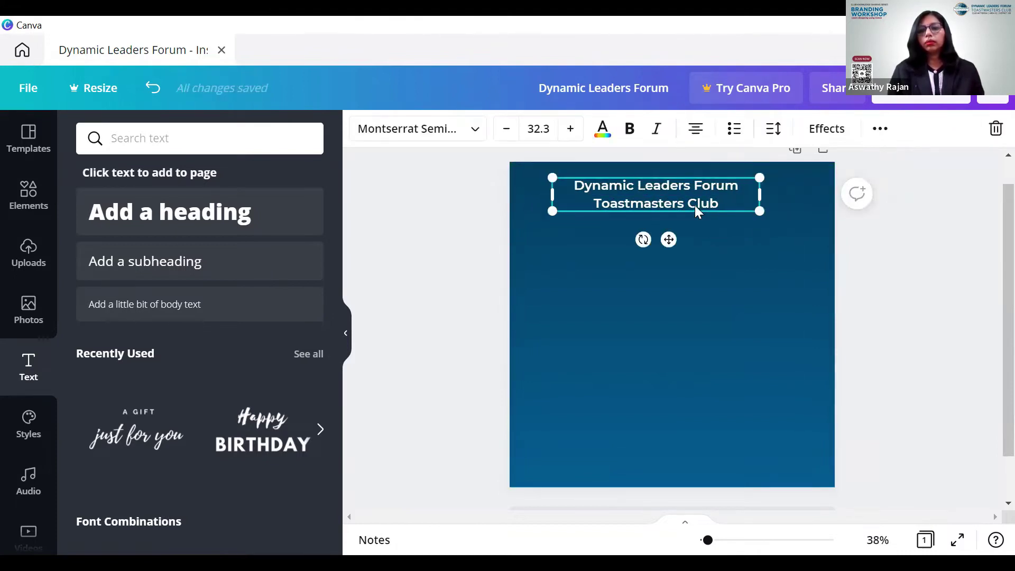
left_click(760, 246)
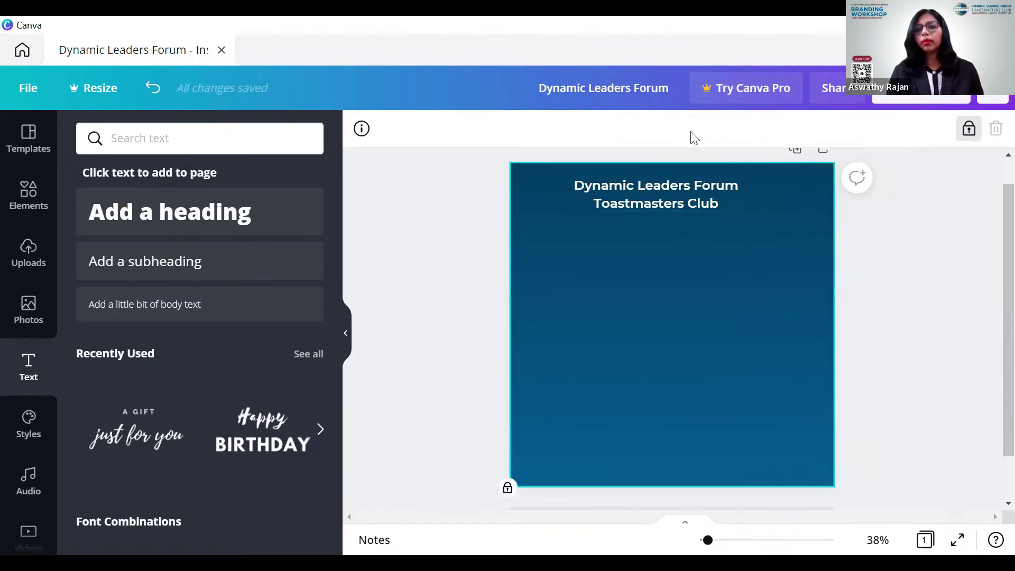
Step: Try copying the heading's text style with Copy style and using it on the blank background
left_click(713, 188)
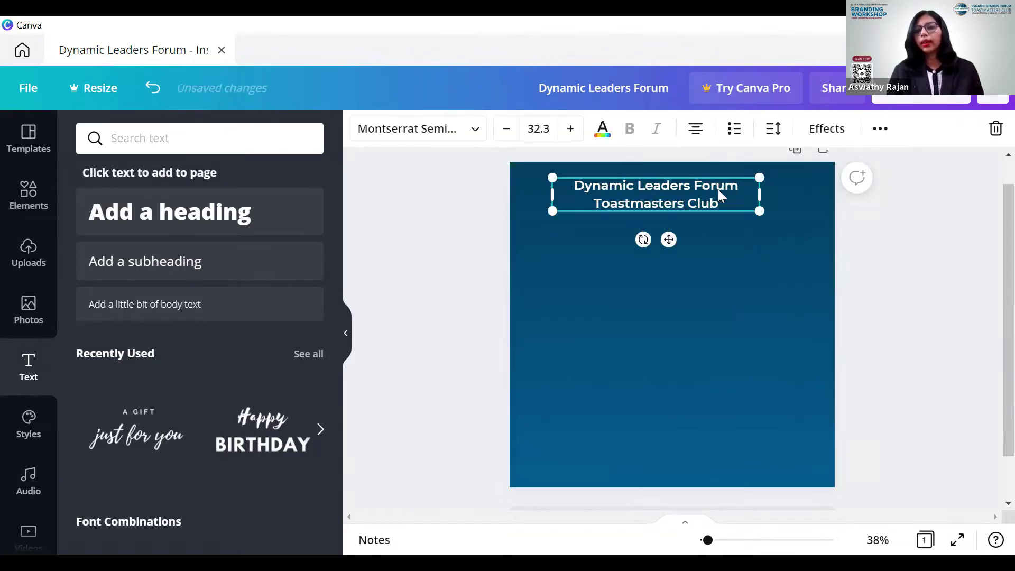
left_click(989, 241)
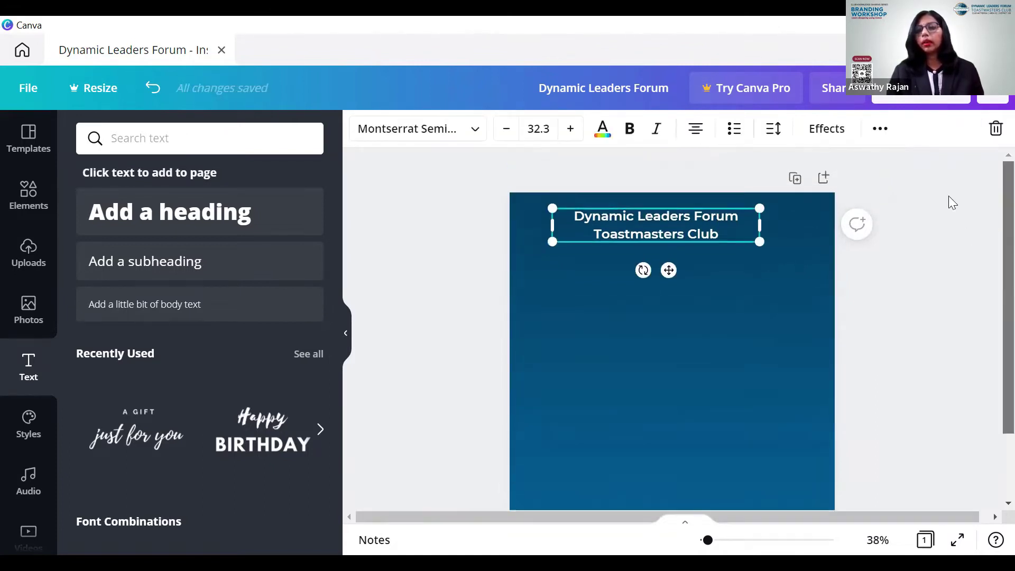
left_click(711, 225)
left_click(829, 130)
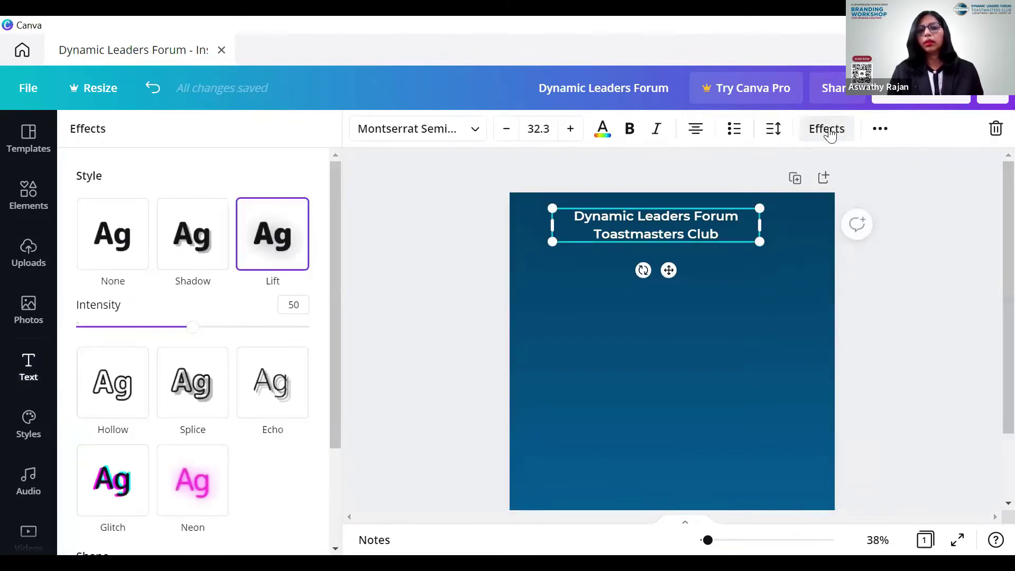
left_click(880, 131)
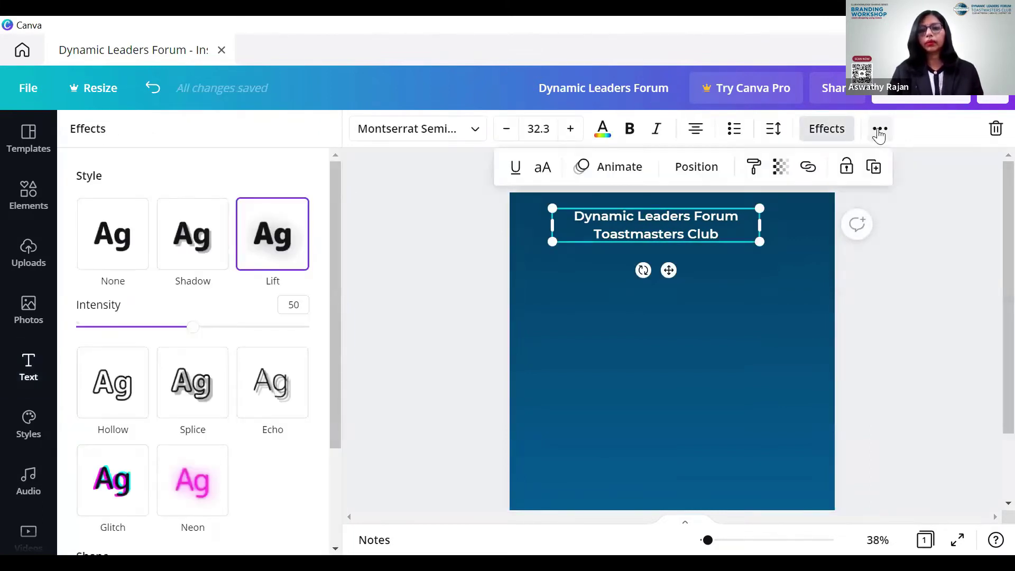
left_click(754, 175)
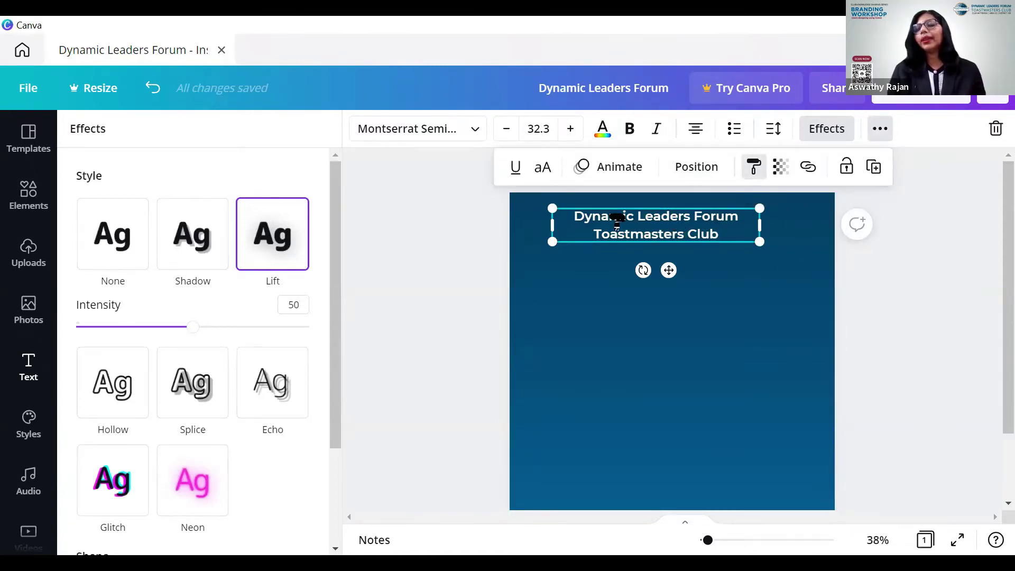
left_click(748, 267)
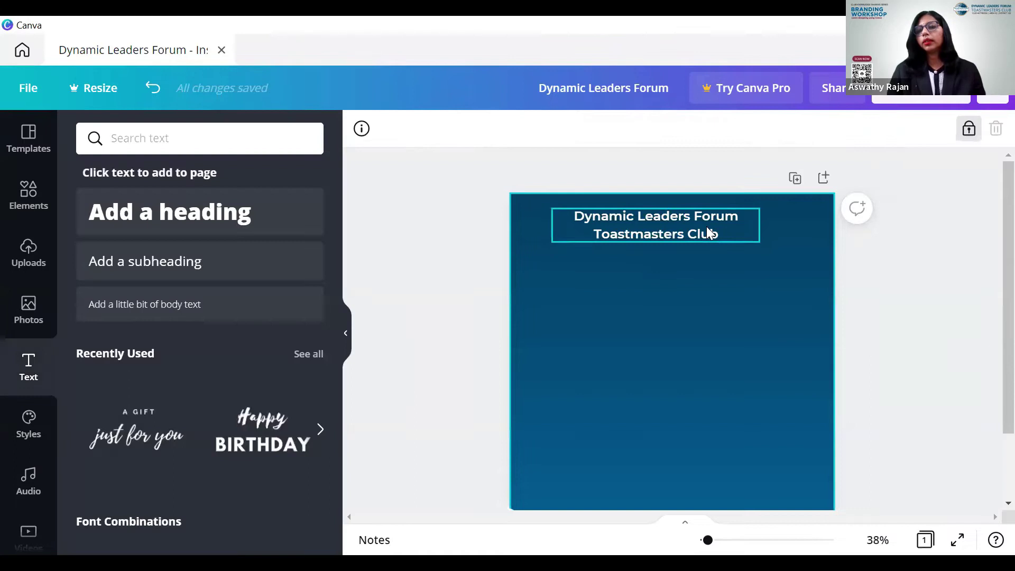
left_click(707, 227)
left_click(878, 132)
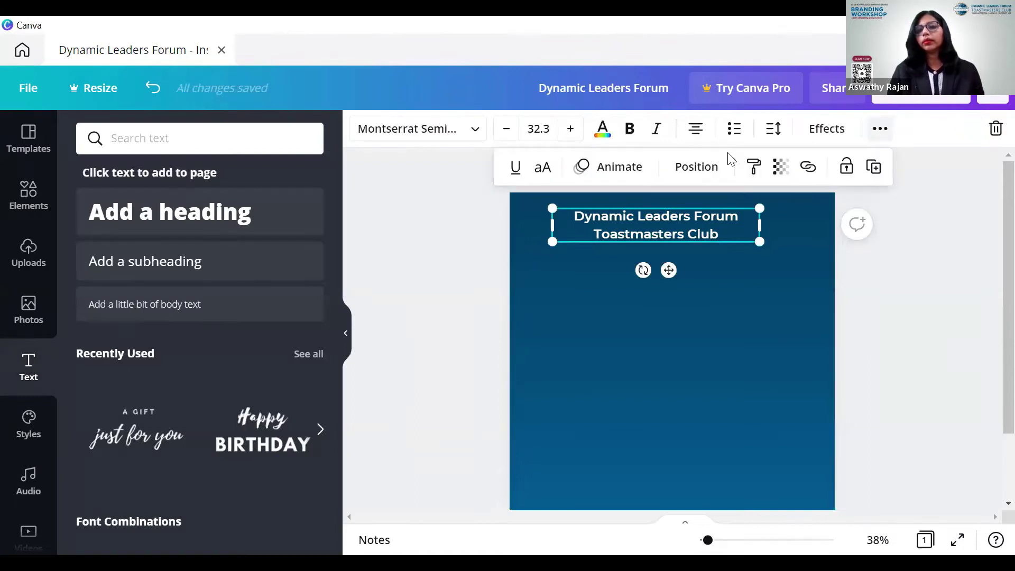
left_click(754, 166)
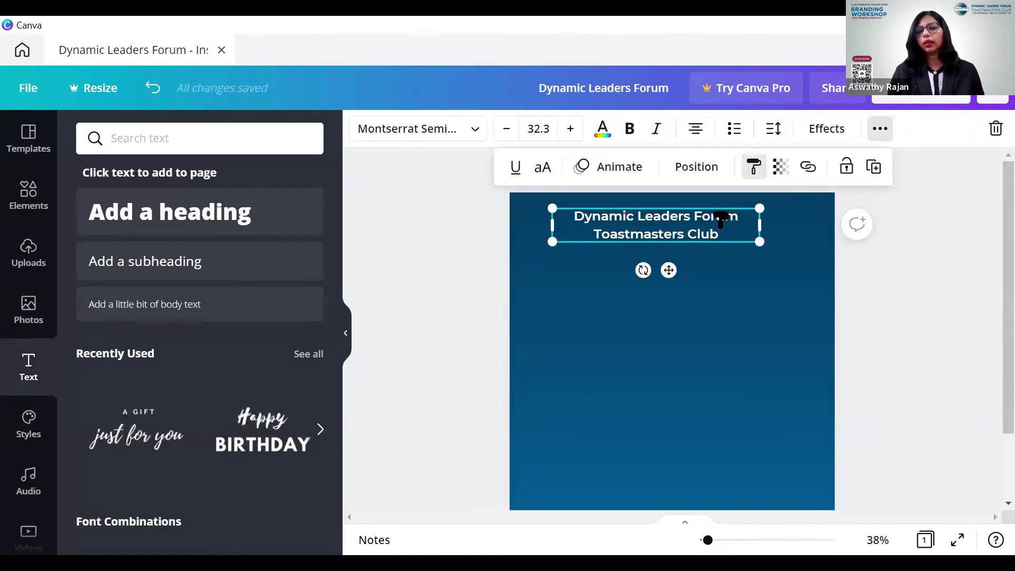
left_click(727, 262)
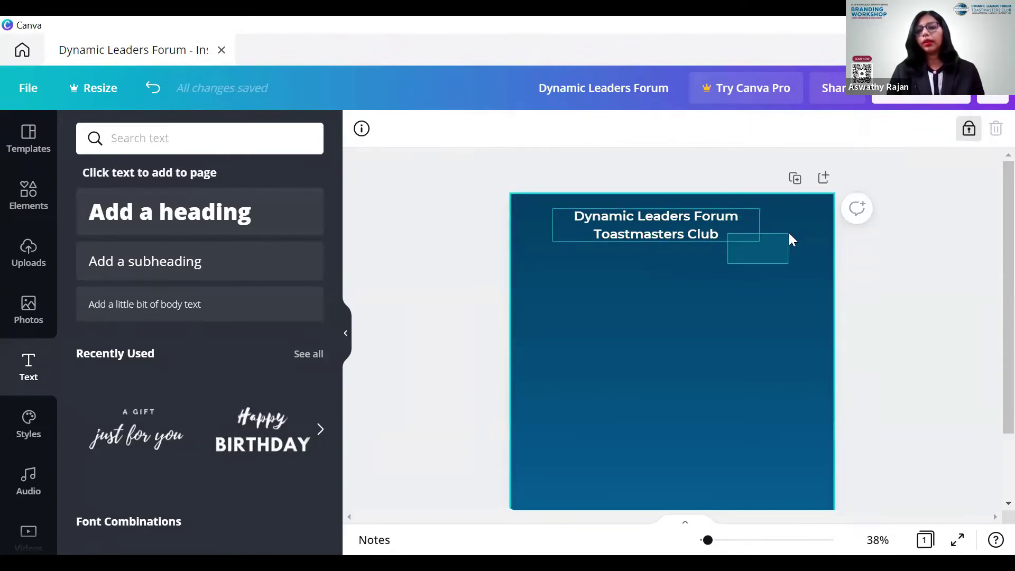
Step: Centre the two-line heading horizontally near the top edge of the page
left_click(682, 220)
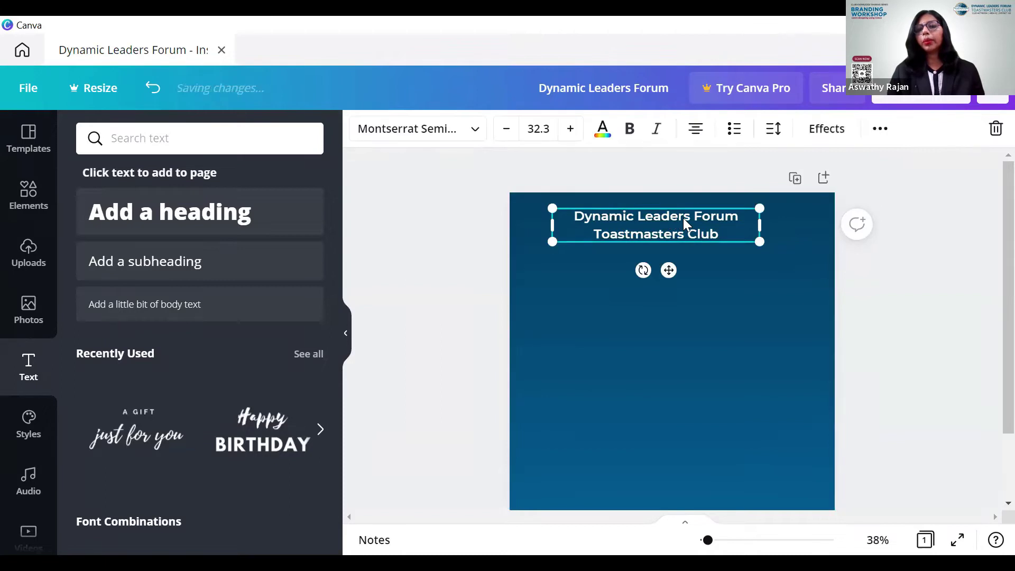
left_click_drag(683, 235, 709, 229)
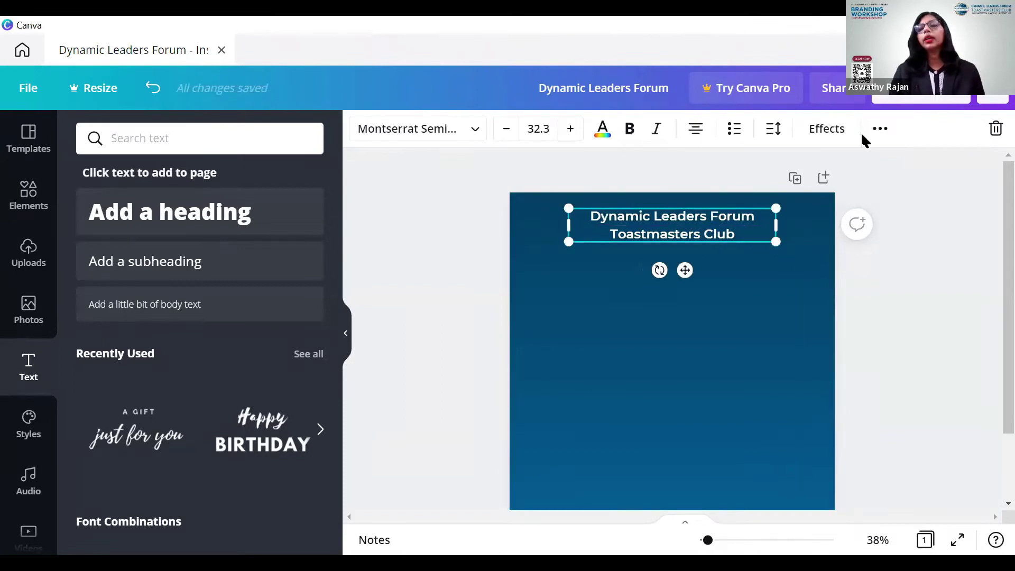
Step: Try copying the heading's style again and applying it to the heading's own text
left_click(879, 131)
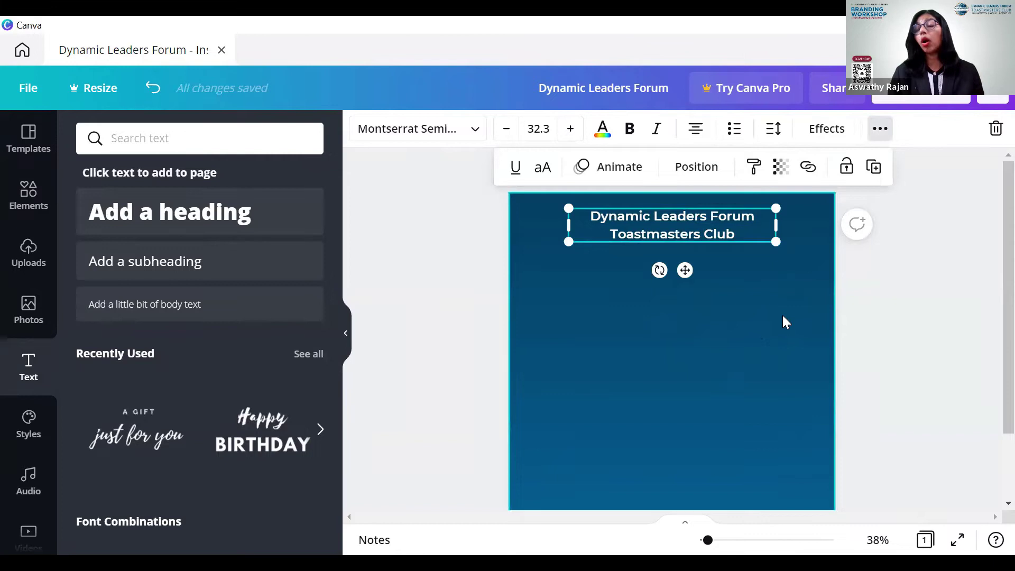
left_click(753, 170)
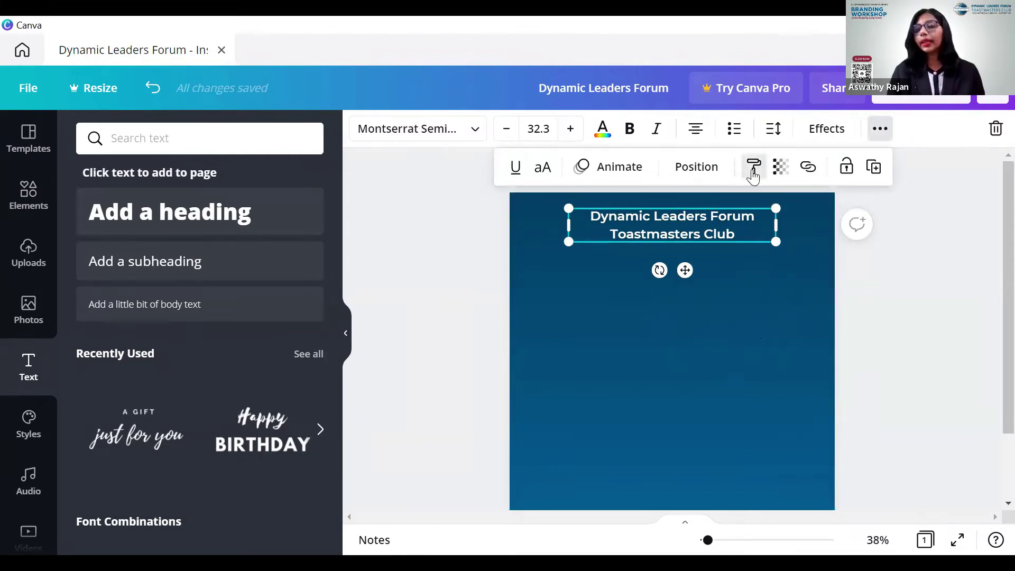
left_click(724, 227)
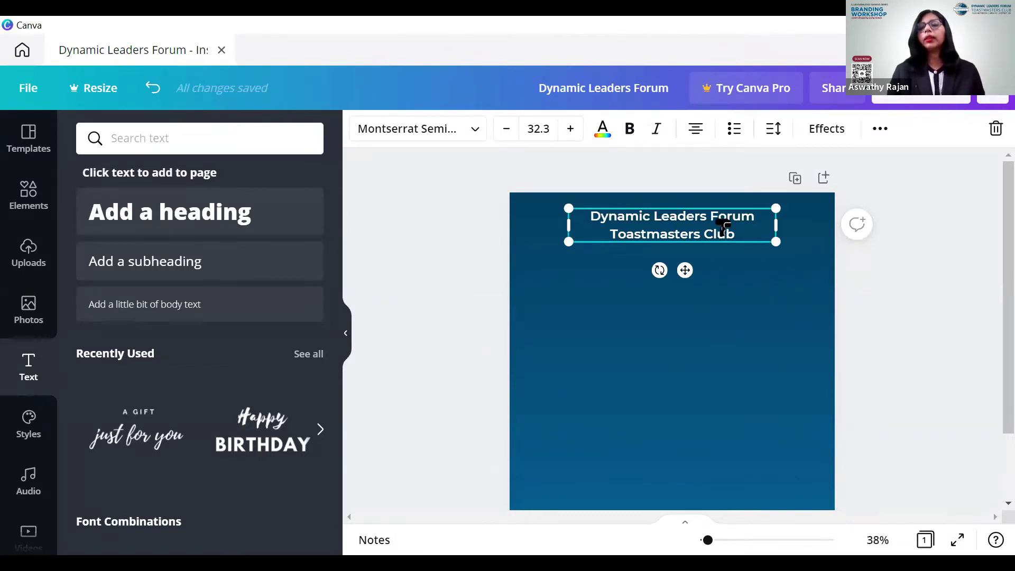
left_click(736, 272)
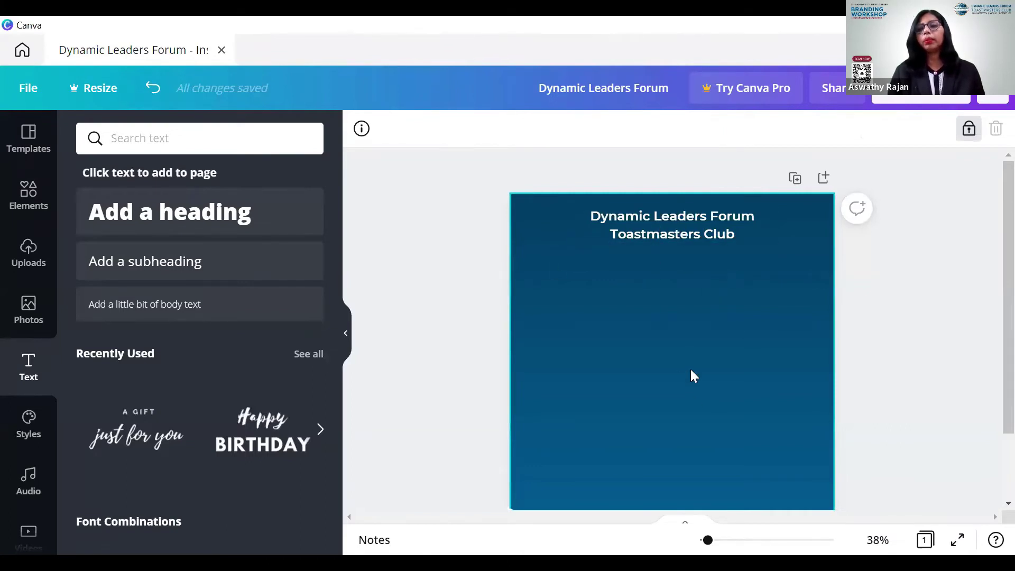
left_click(748, 221)
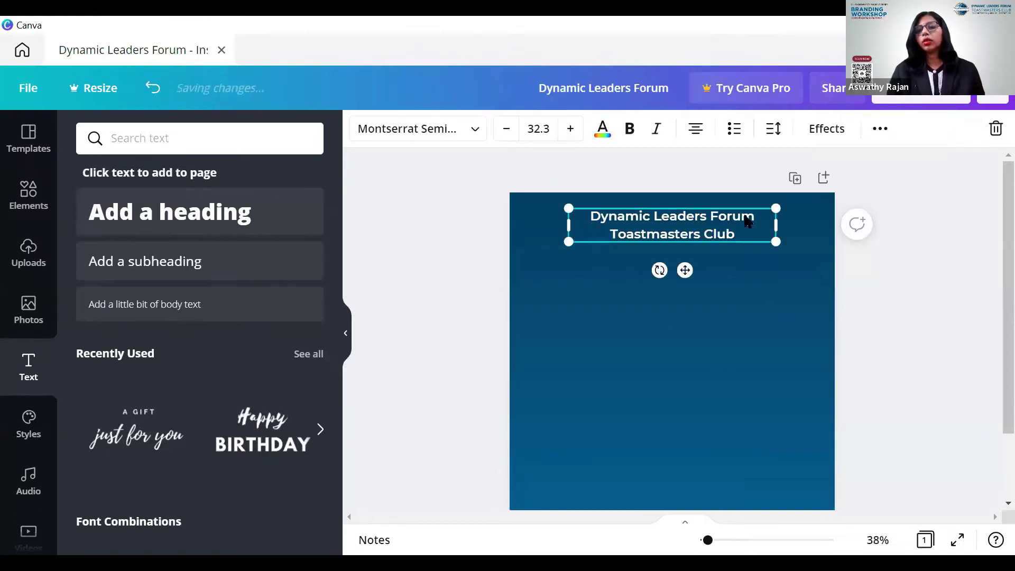
Step: Examine the heading's link option for linking to external websites, and close it without entering a link
left_click(880, 129)
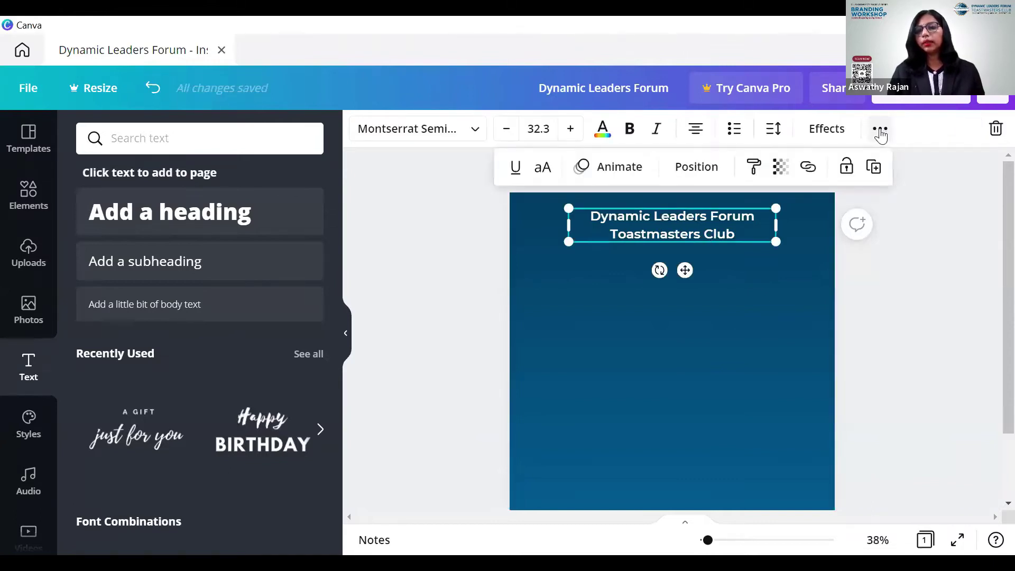
left_click(807, 170)
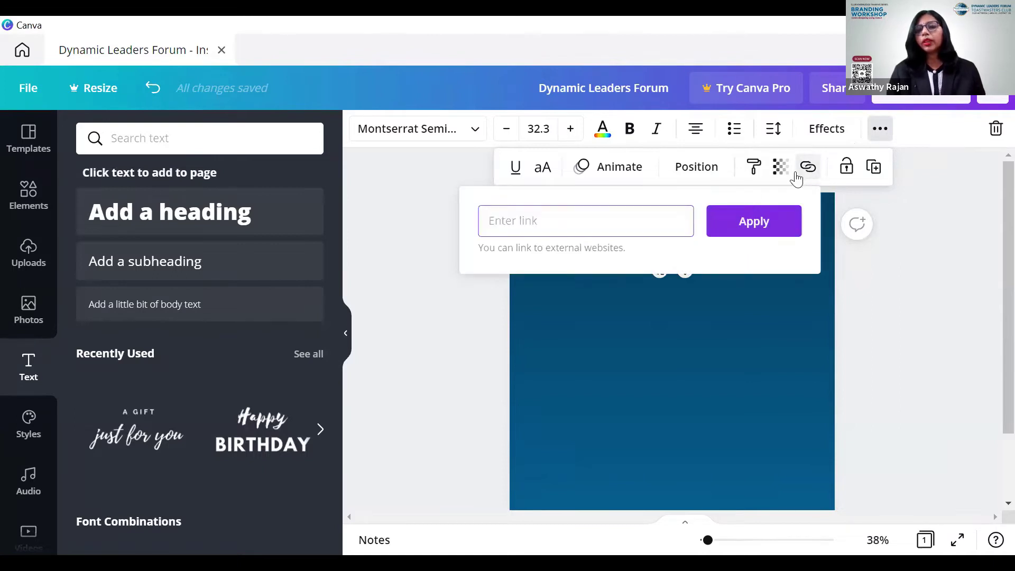
left_click(688, 204)
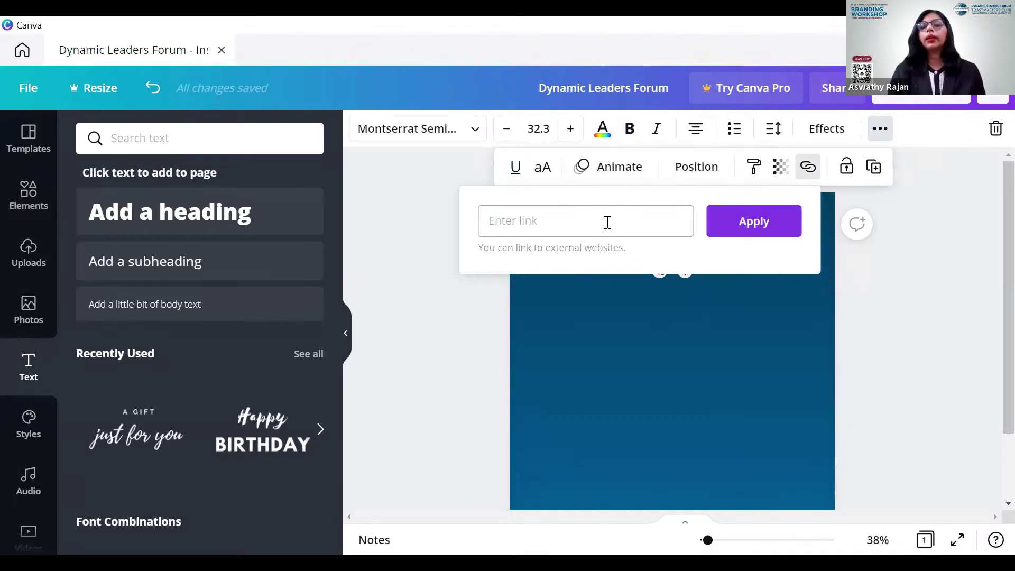
left_click(725, 370)
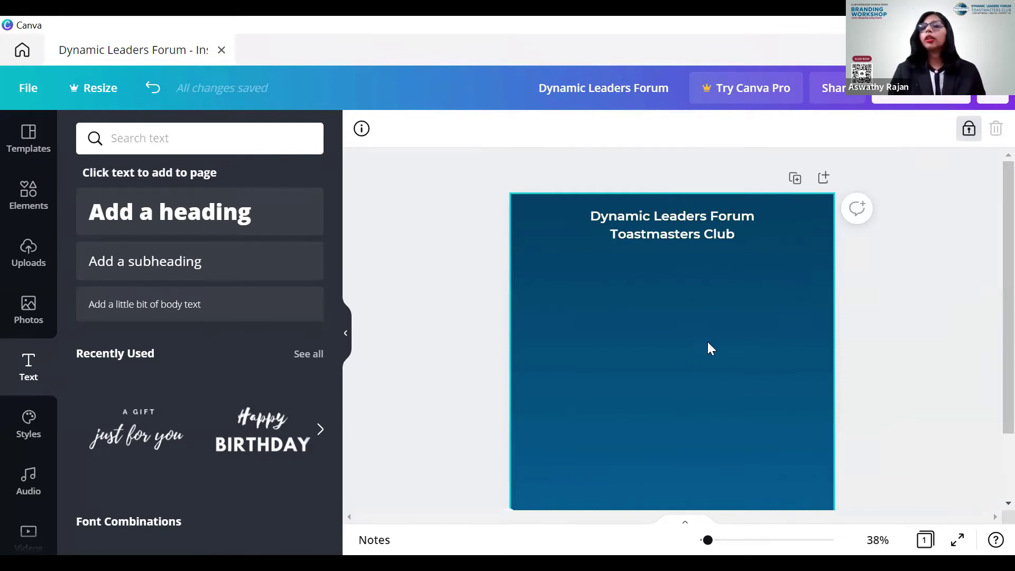
left_click(685, 221)
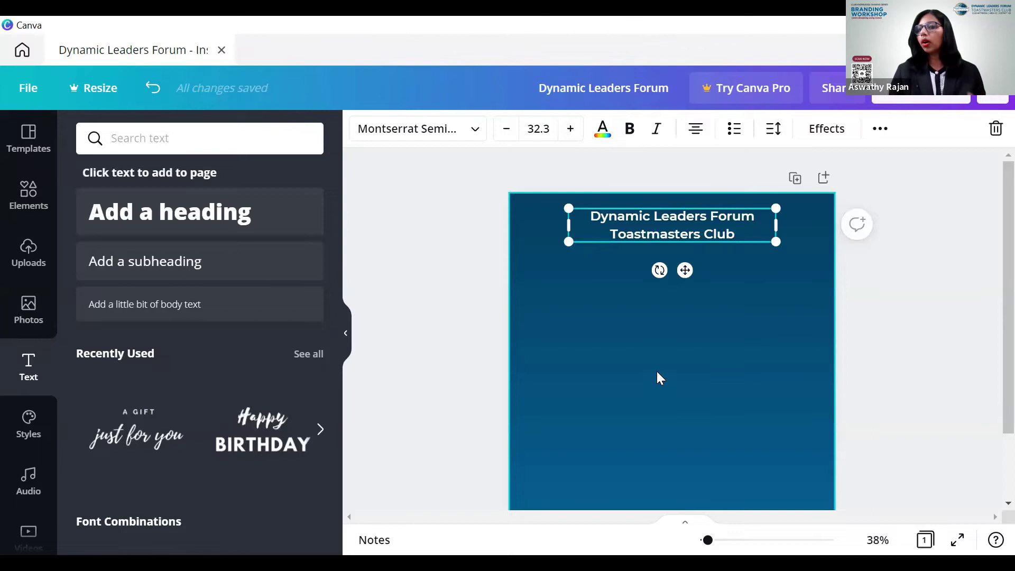
left_click(880, 130)
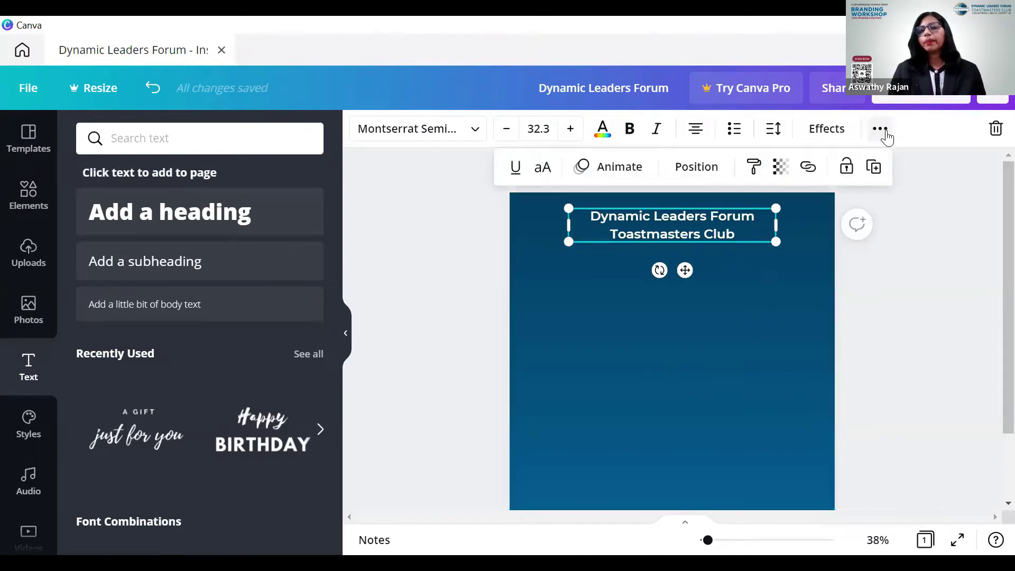
left_click(810, 168)
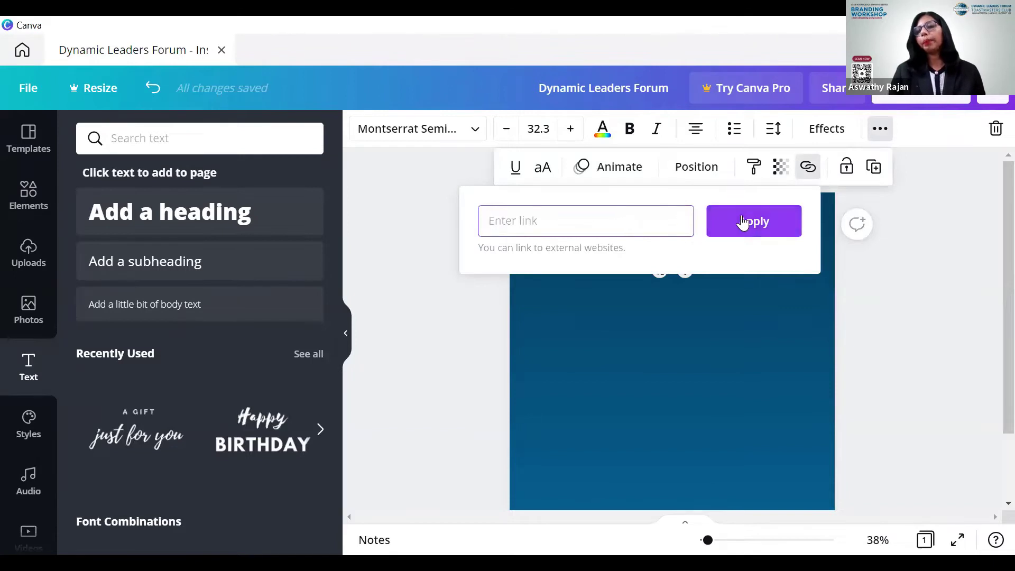
left_click(771, 319)
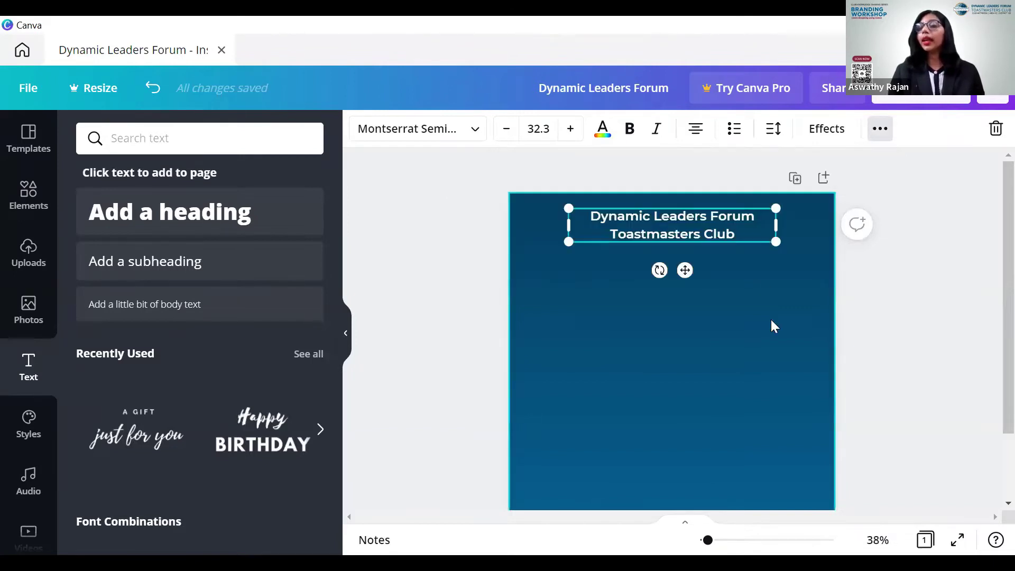
left_click(772, 320)
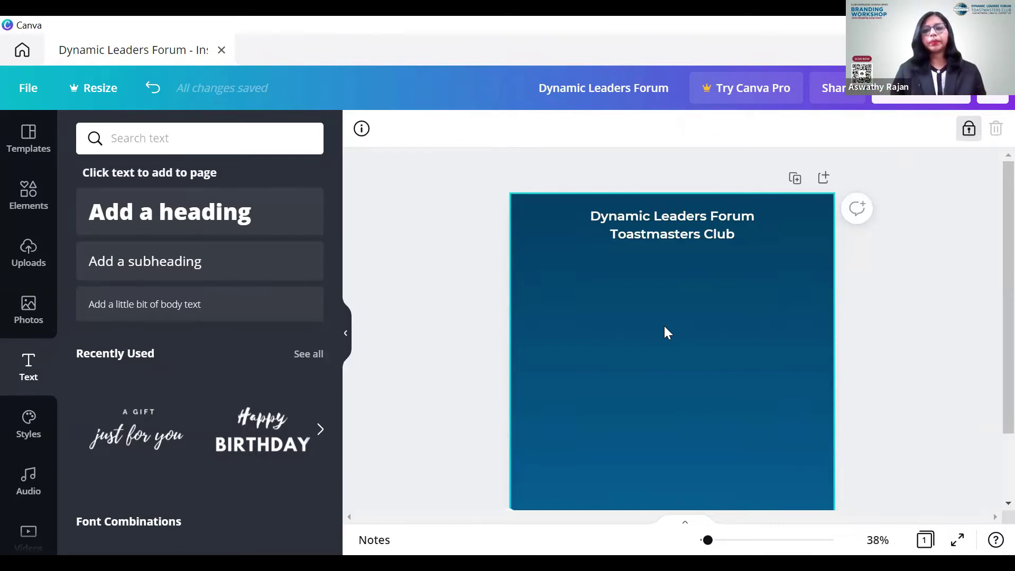
left_click(706, 240)
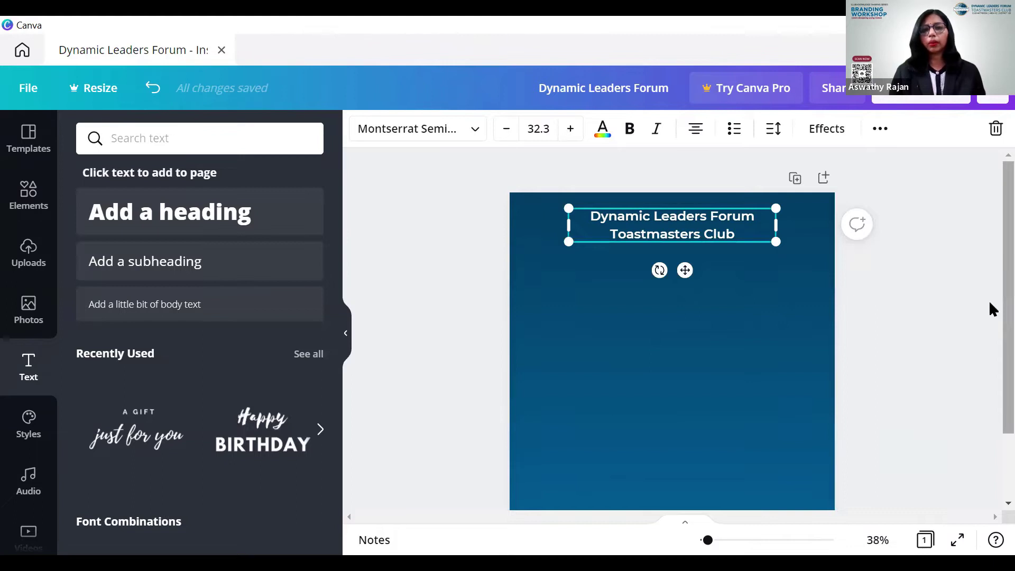
left_click(766, 269)
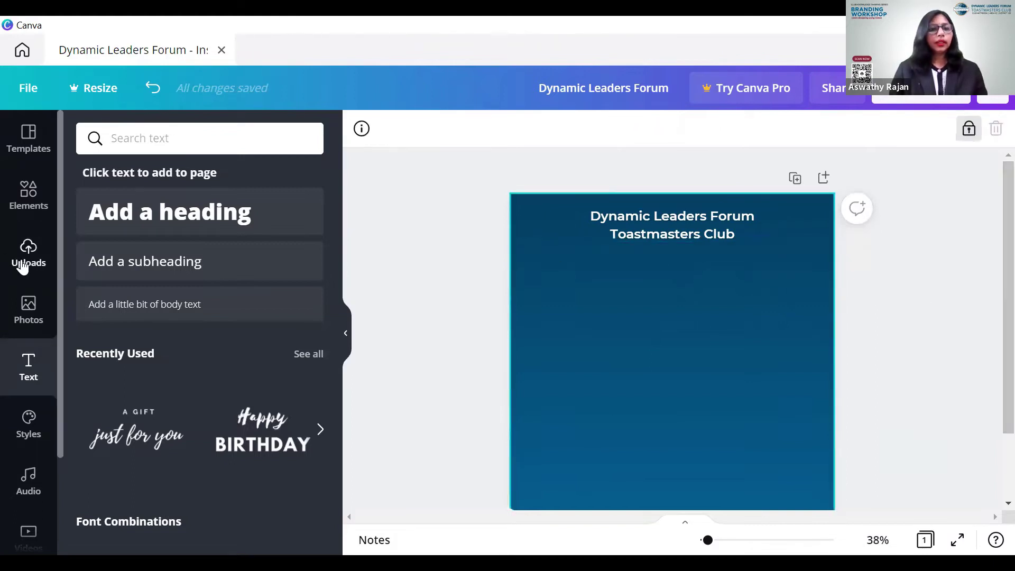
left_click(708, 213)
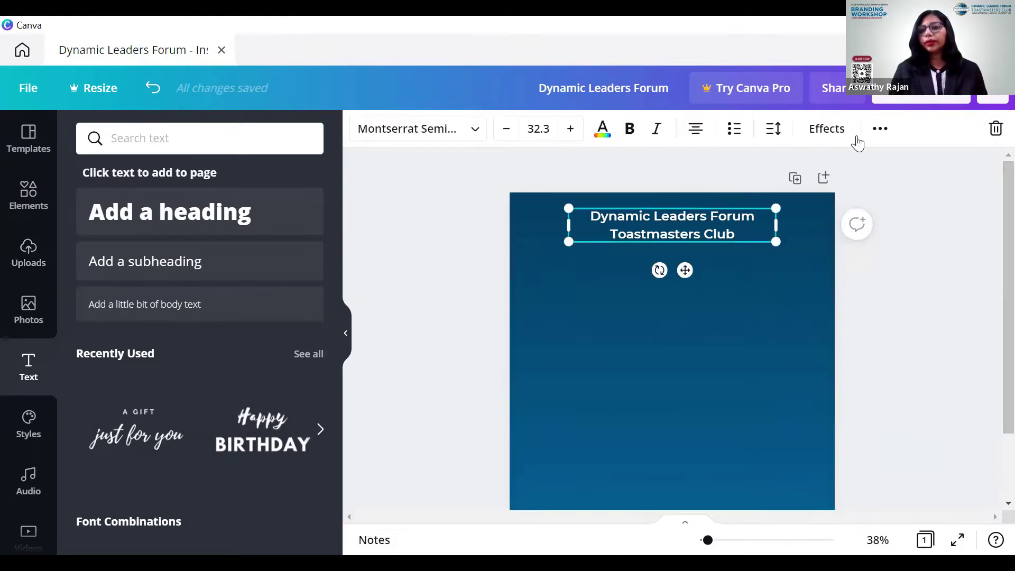
left_click(880, 131)
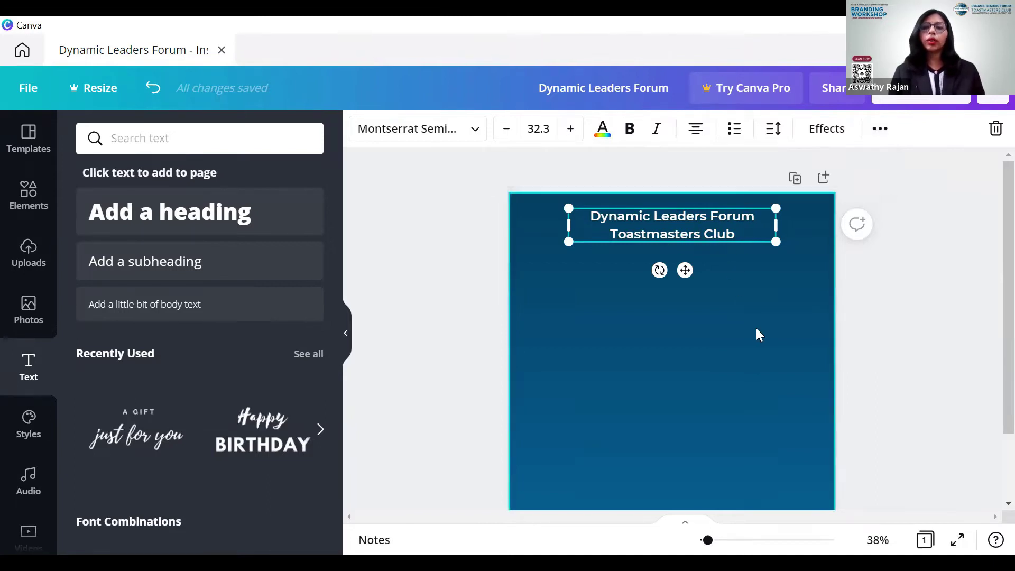
left_click(665, 337)
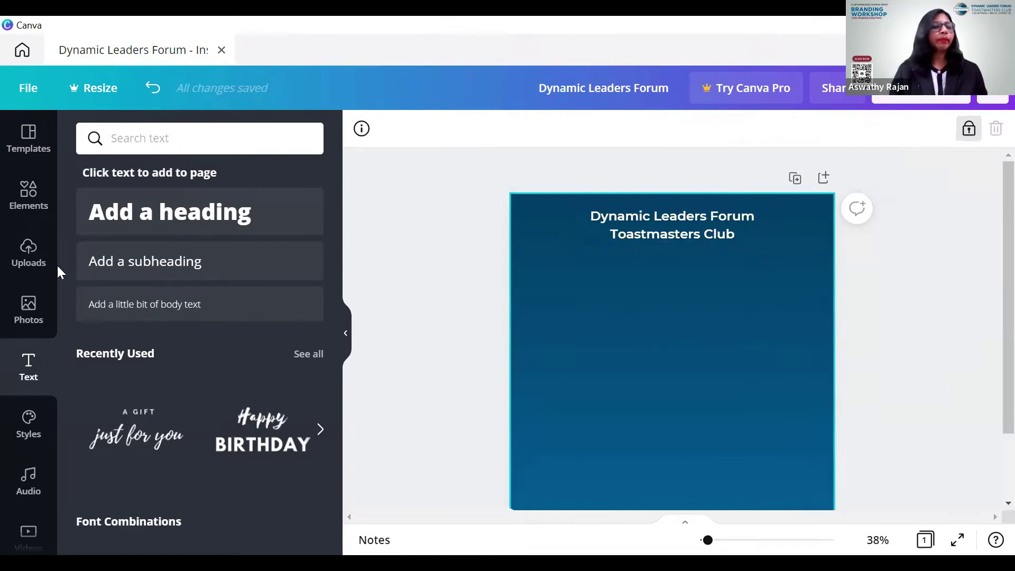
Step: Add the uploaded portrait photo of the woman standing at the Toastmasters lectern to the page
left_click(27, 259)
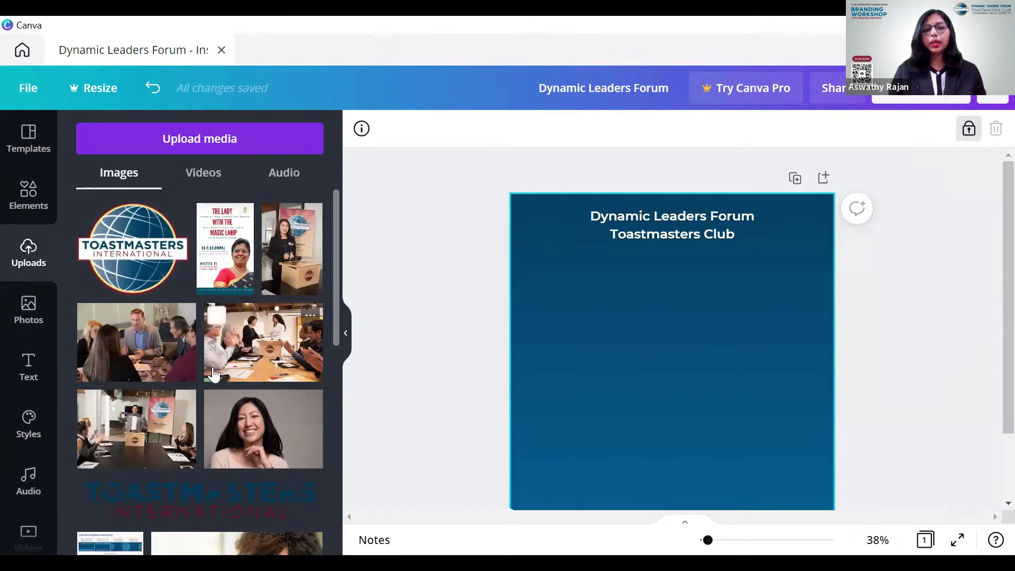
left_click(278, 249)
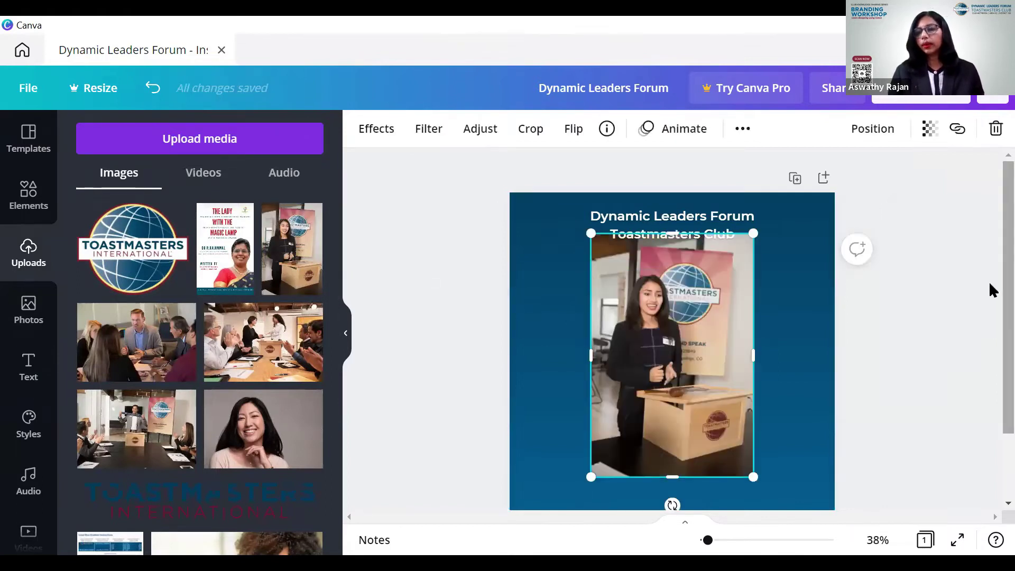
scroll(989, 309, "down", 2)
key("Escape")
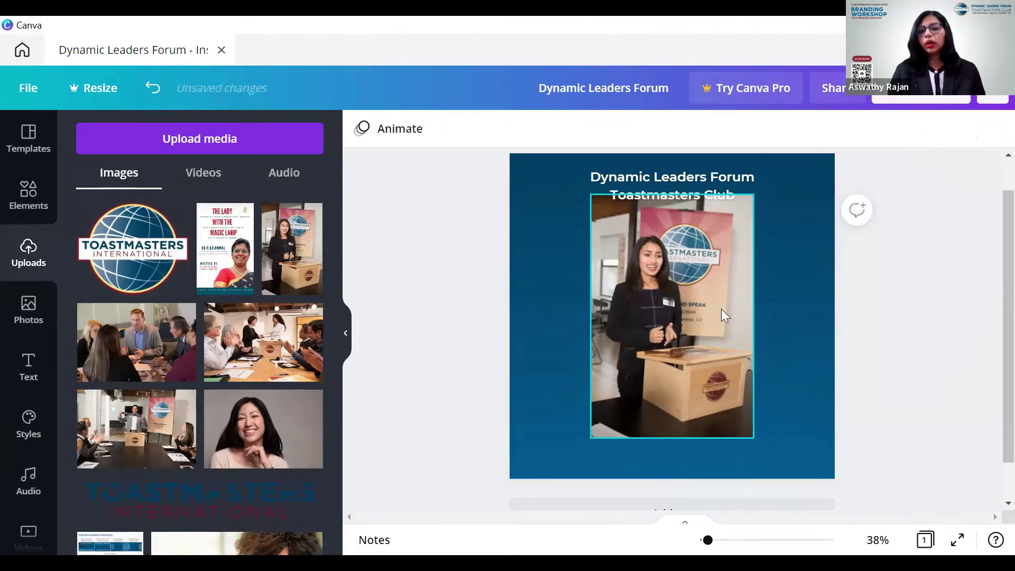
Step: Shrink the woman's lectern photo to about two thirds size and place it right of centre, below the heading
left_click_drag(695, 319, 673, 309)
left_click_drag(723, 261, 710, 294)
left_click_drag(675, 338, 720, 286)
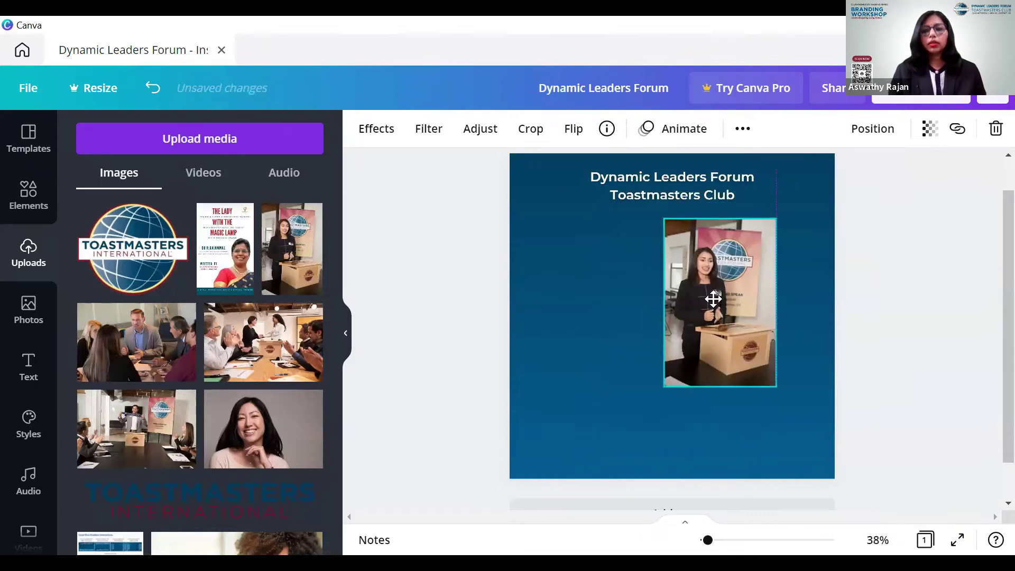
Step: Search the design elements for "frames"
left_click(31, 215)
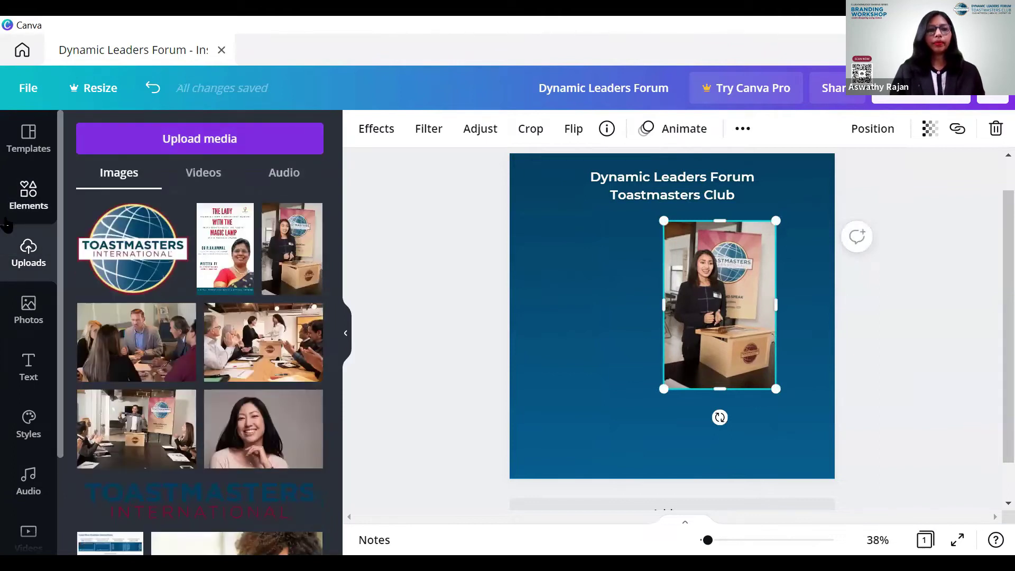
left_click(29, 209)
left_click(180, 135)
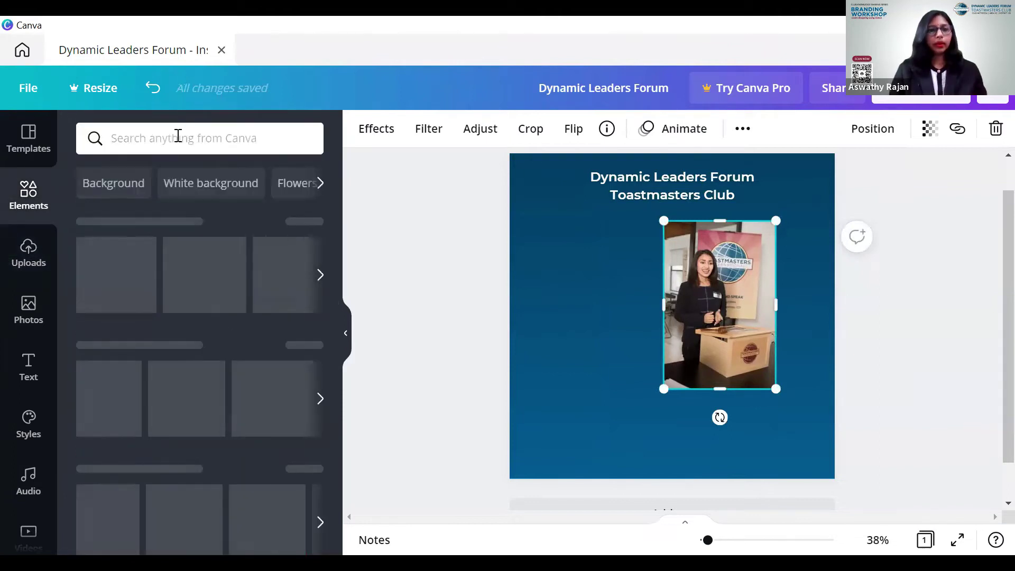
left_click(136, 136)
type("frames")
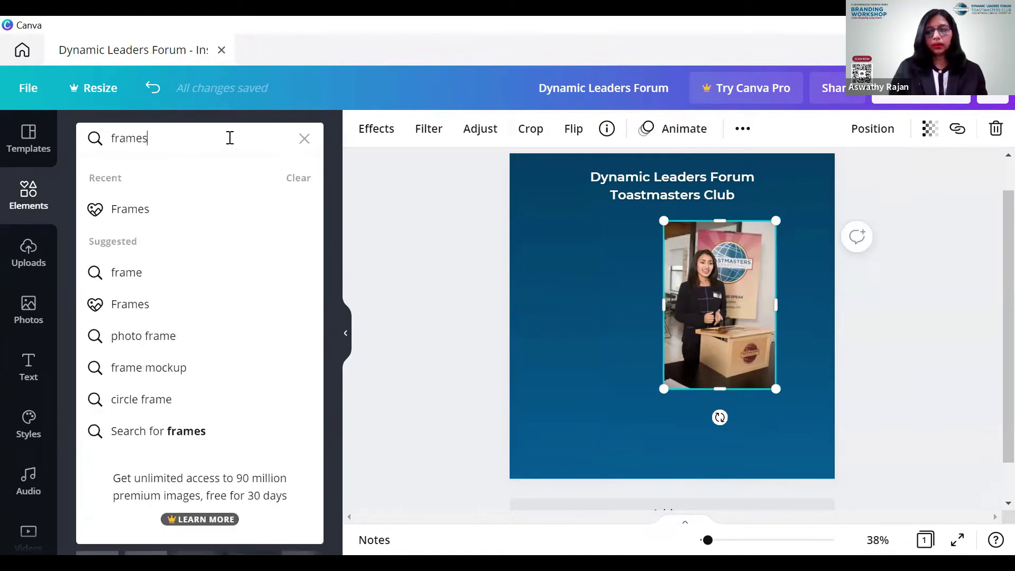
key("Return")
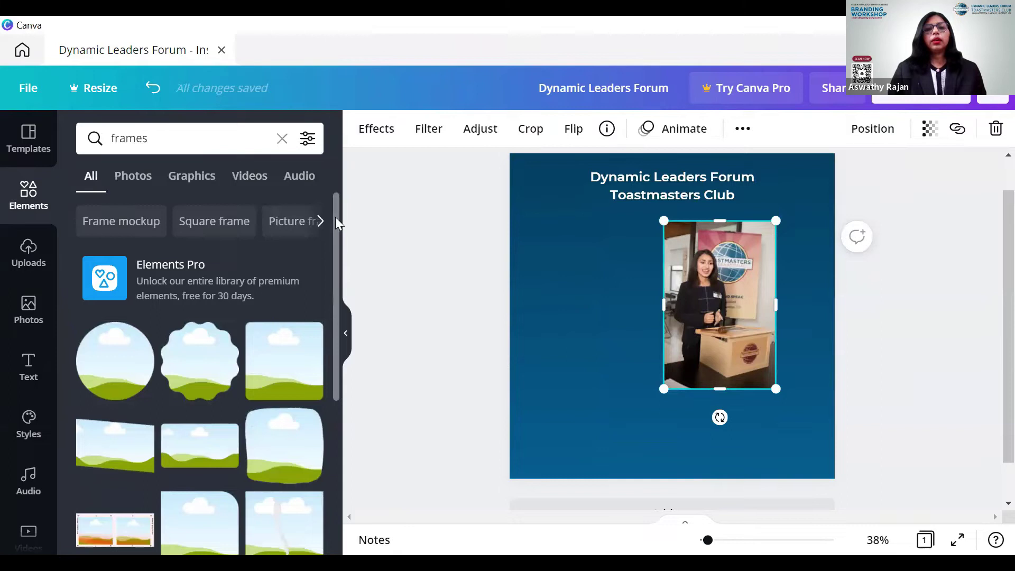
Step: Insert the upright rectangular frame with rounded corners and place it in the page's left half, beside the woman's photo
scroll(337, 232, "down", 3)
scroll(342, 297, "down", 4)
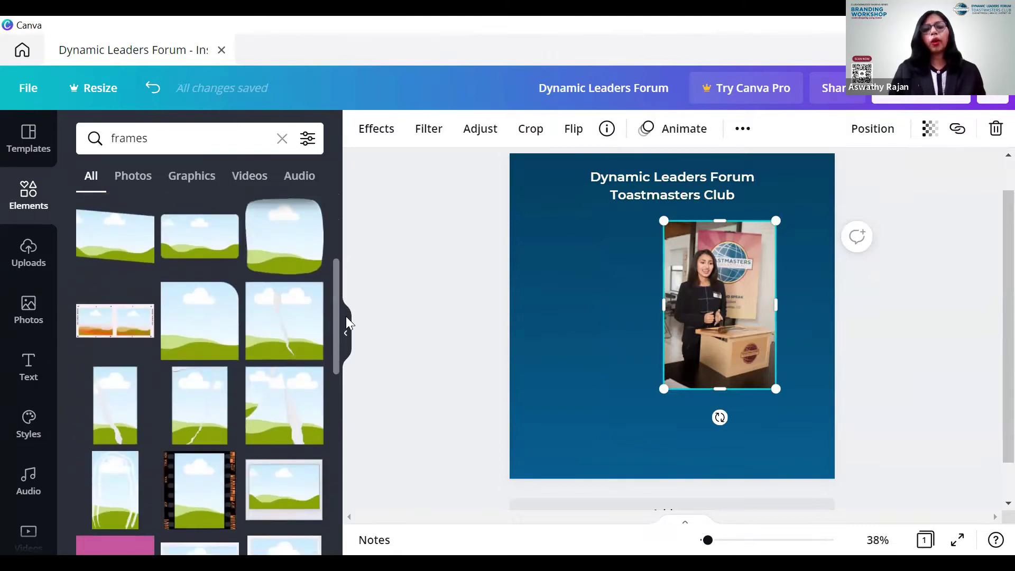
scroll(344, 402, "down", 2)
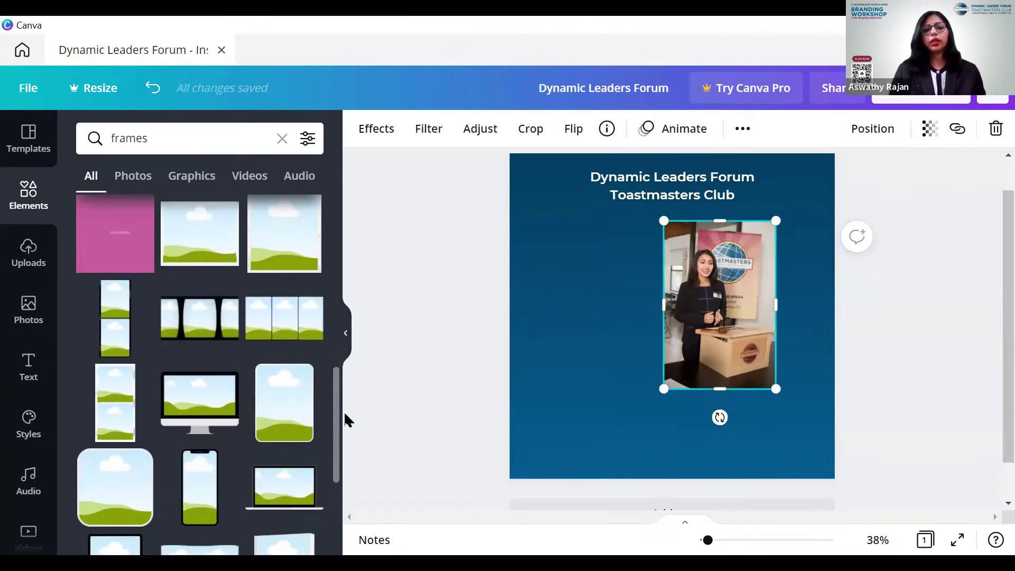
scroll(344, 394, "up", 2)
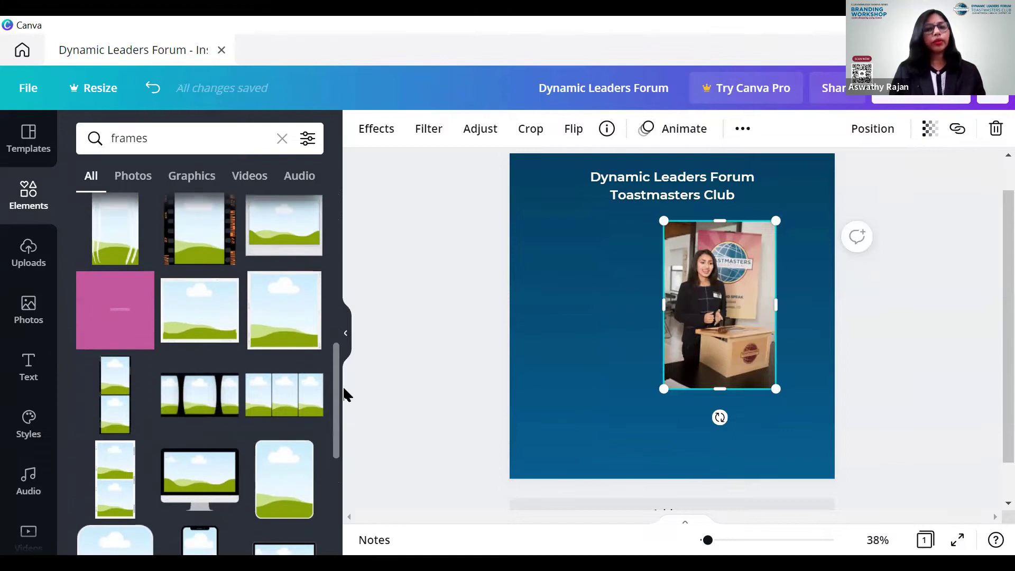
scroll(343, 402, "down", 3)
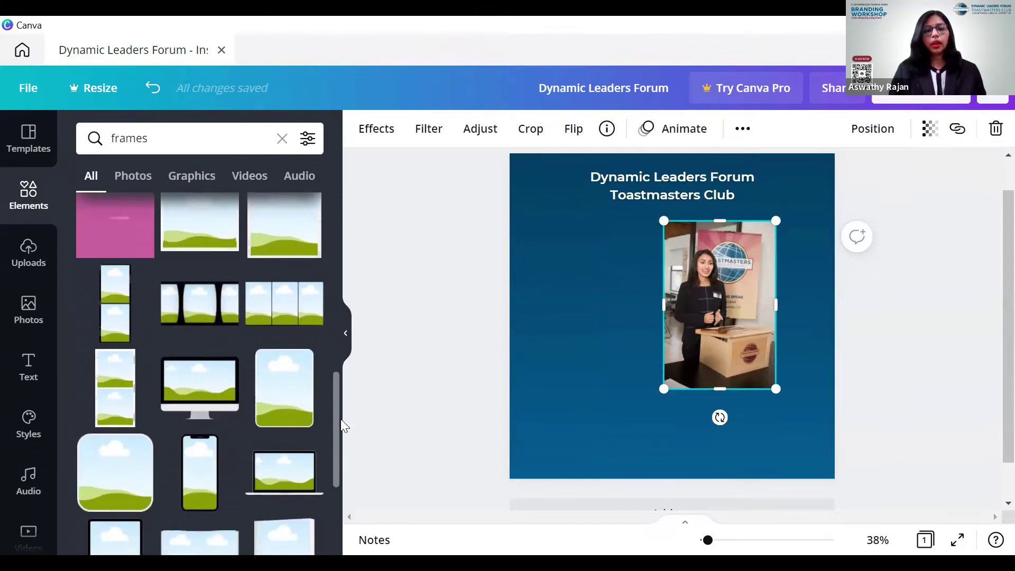
left_click(283, 395)
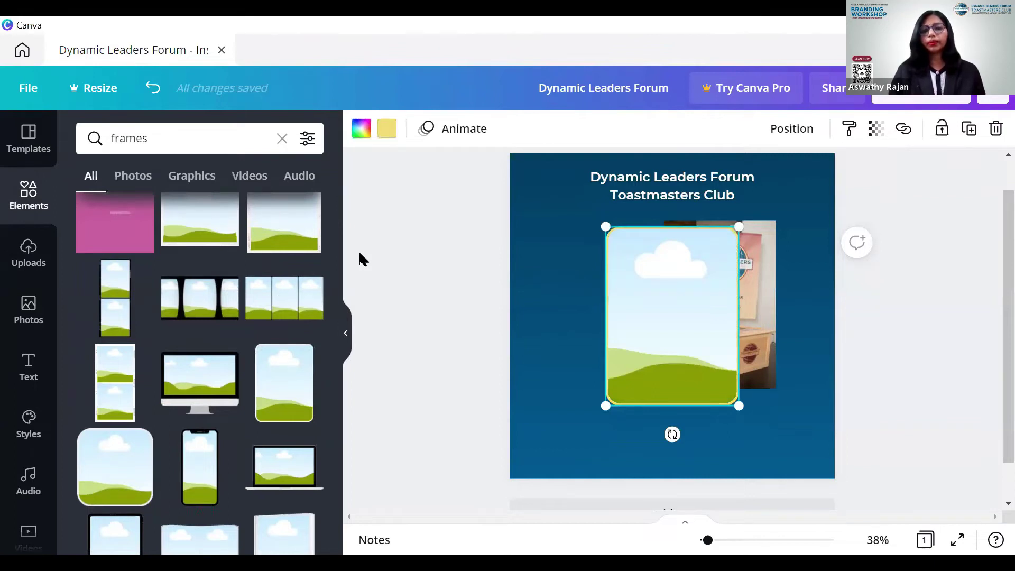
left_click_drag(628, 275, 548, 275)
left_click_drag(567, 313, 567, 313)
Step: Fill the rounded frame with the uploaded meeting photo of the man standing behind the lectern
left_click_drag(337, 372, 327, 186)
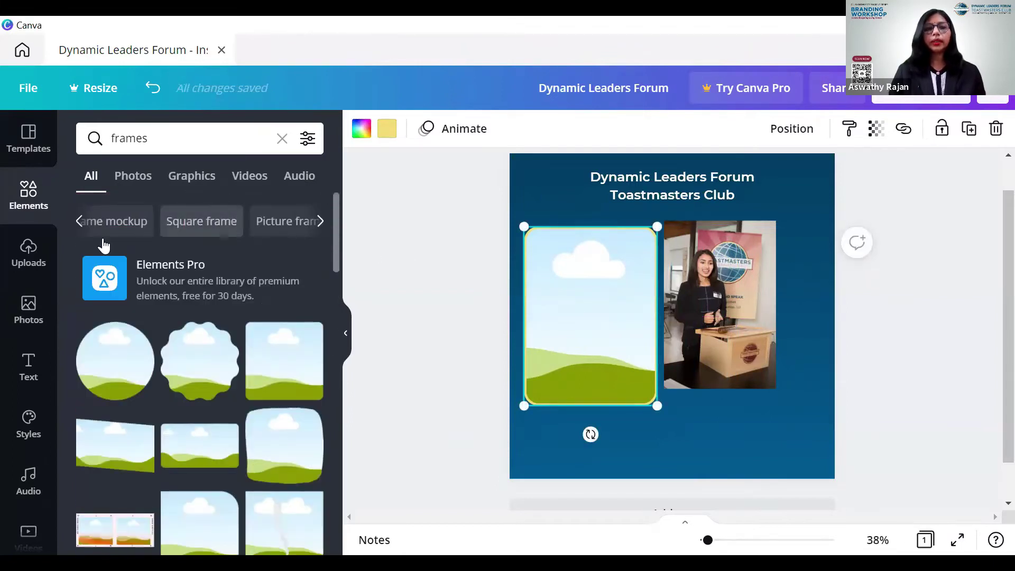
left_click(28, 251)
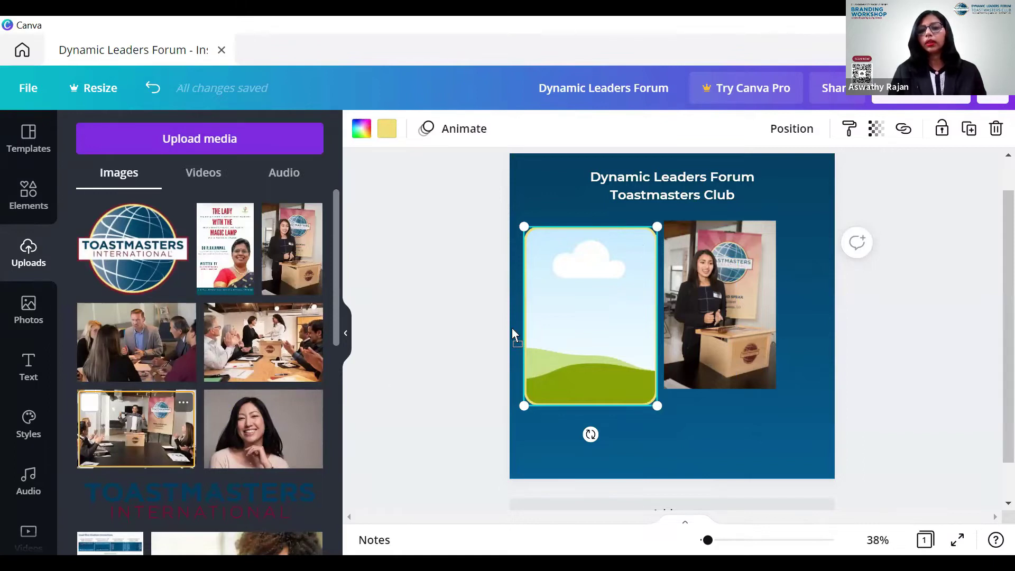
left_click_drag(531, 317, 531, 316)
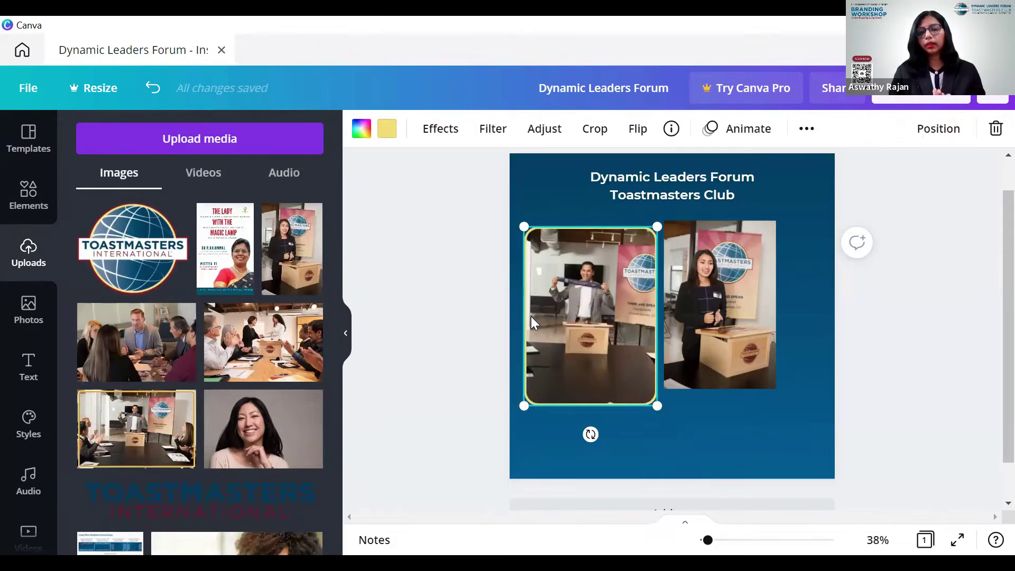